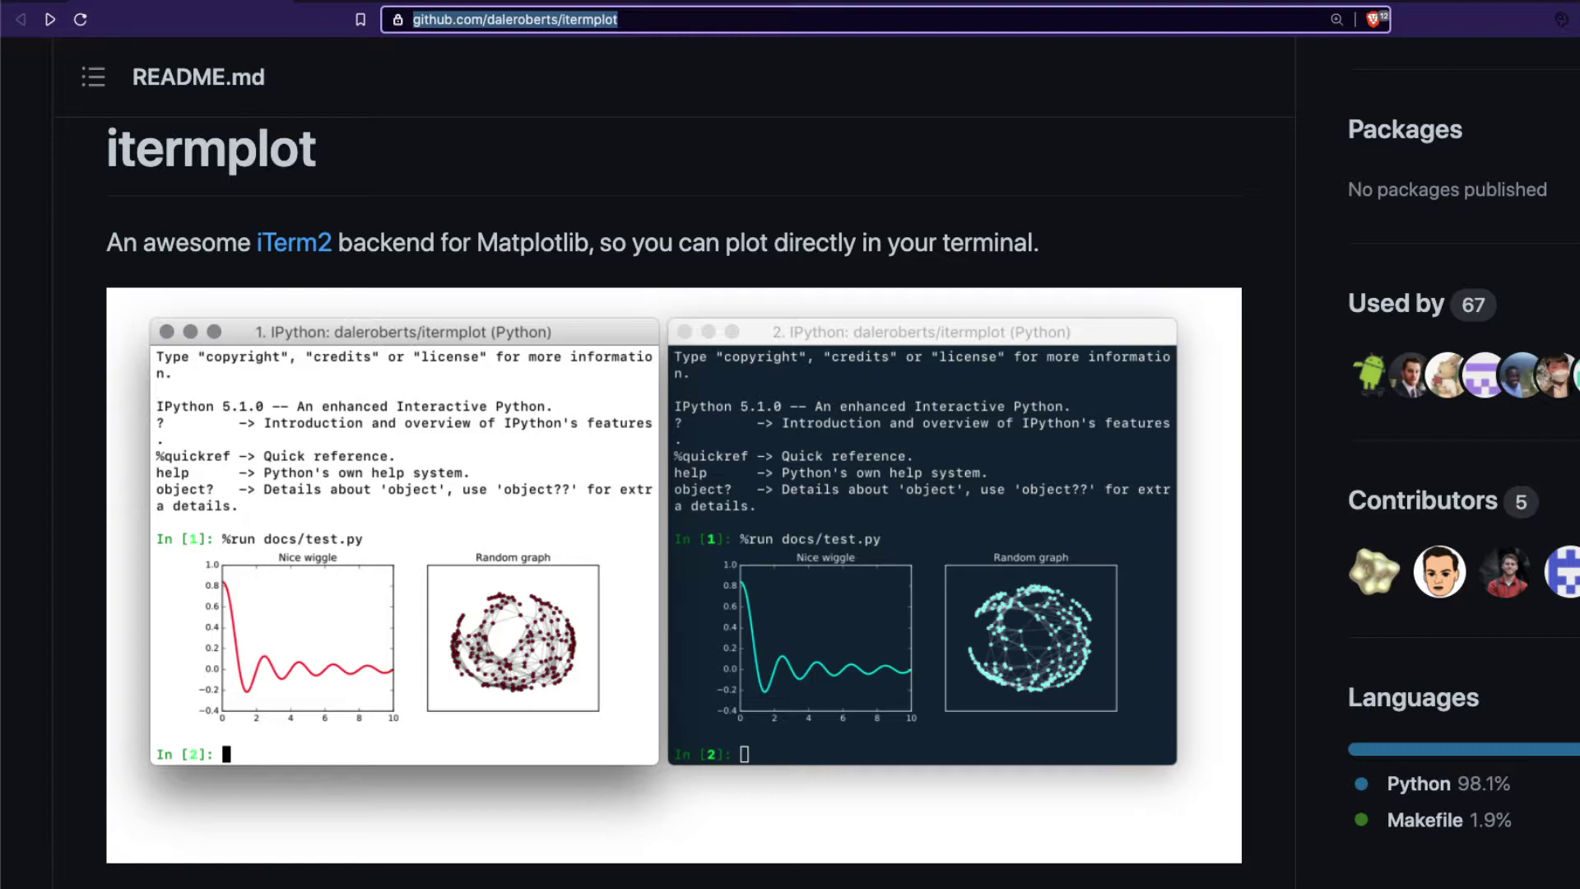
{"action": "scroll", "coordinate": [592, 502], "scroll_direction": "up", "scroll_amount": 1}
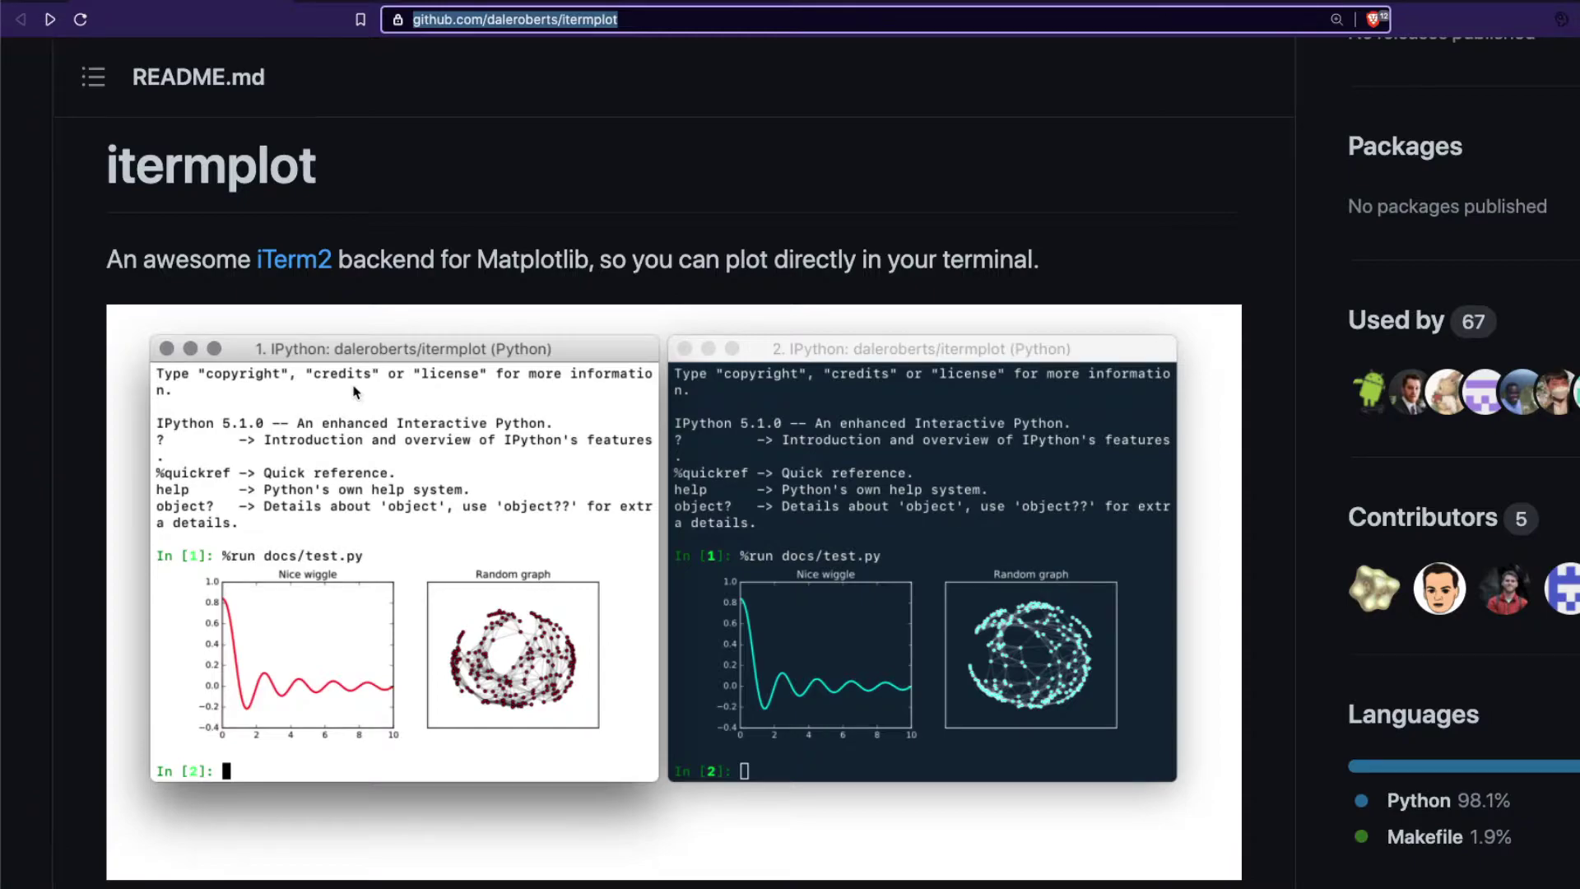
{"action": "scroll", "coordinate": [353, 392], "scroll_direction": "down", "scroll_amount": 5}
{"action": "scroll", "coordinate": [352, 391], "scroll_direction": "down", "scroll_amount": 1}
{"action": "scroll", "coordinate": [353, 392], "scroll_direction": "down", "scroll_amount": 6}
{"action": "scroll", "coordinate": [353, 391], "scroll_direction": "down", "scroll_amount": 1}
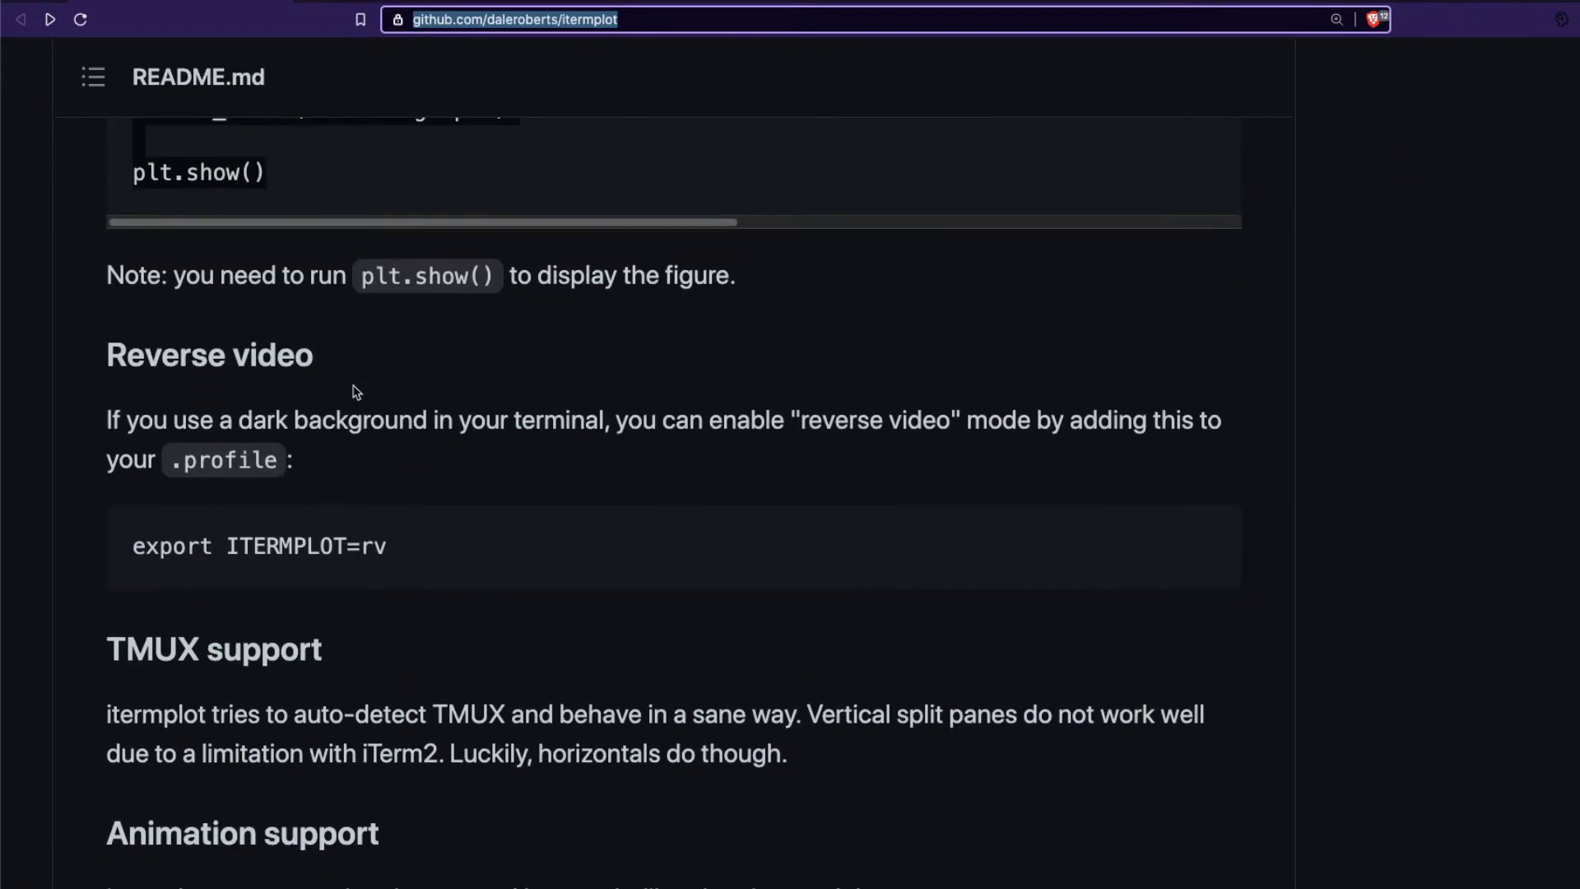
{"action": "scroll", "coordinate": [353, 392], "scroll_direction": "up", "scroll_amount": 3}
{"action": "scroll", "coordinate": [353, 391], "scroll_direction": "up", "scroll_amount": 1}
{"action": "scroll", "coordinate": [353, 392], "scroll_direction": "up", "scroll_amount": 10}
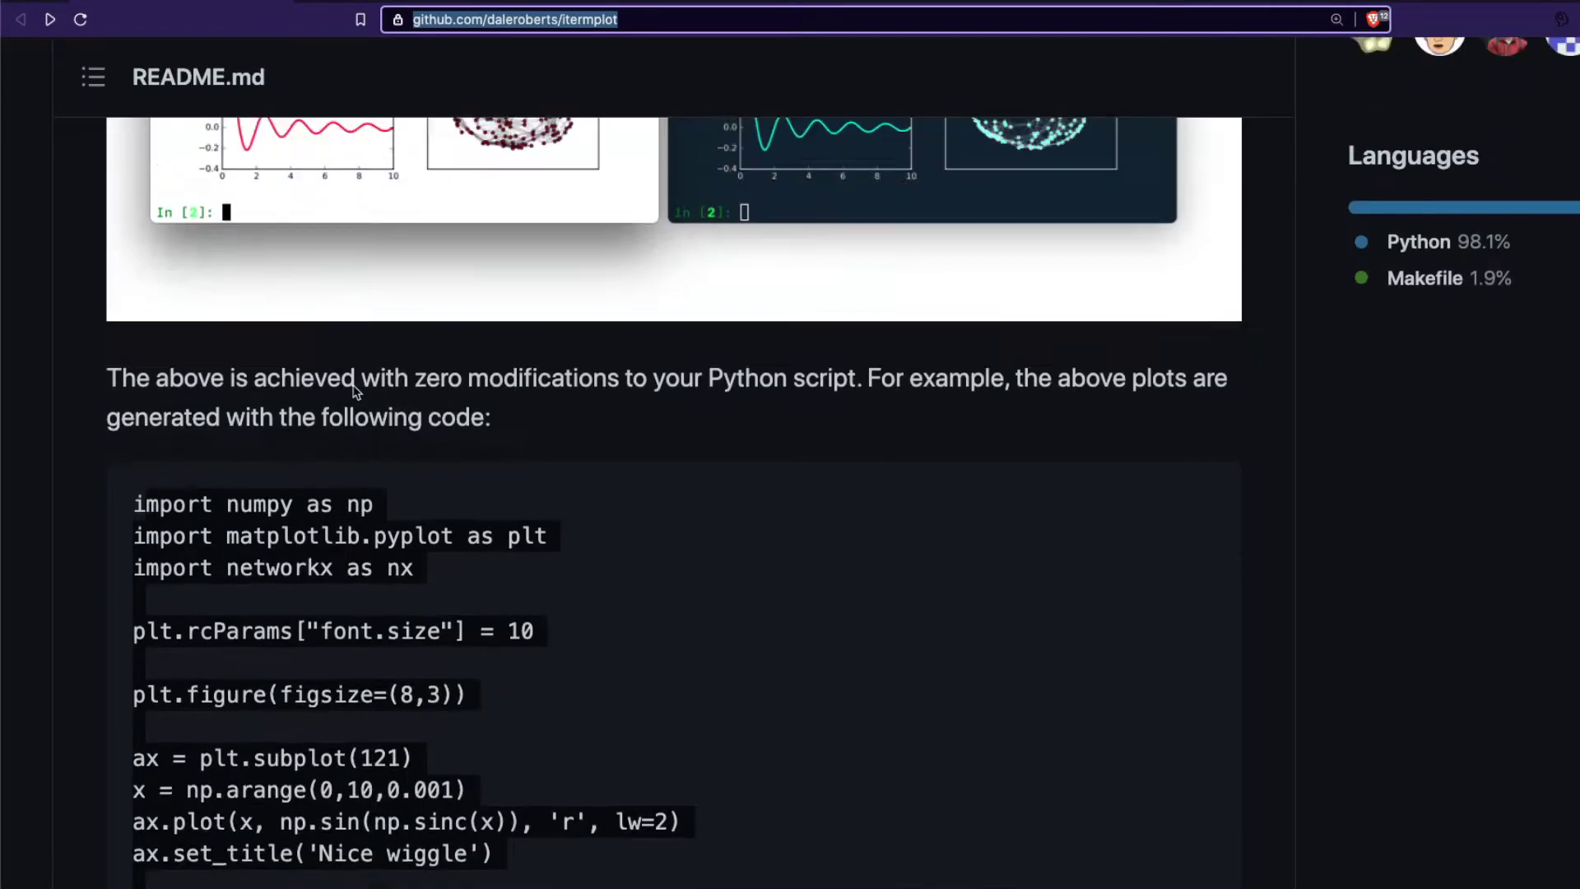
{"action": "scroll", "coordinate": [353, 391], "scroll_direction": "up", "scroll_amount": 7}
{"action": "scroll", "coordinate": [354, 391], "scroll_direction": "down", "scroll_amount": 3}
Step: Launch iTerm2 from Spotlight, clear it, and open a cleared Big Font profile tab
{"action": "key", "text": "super+space"}
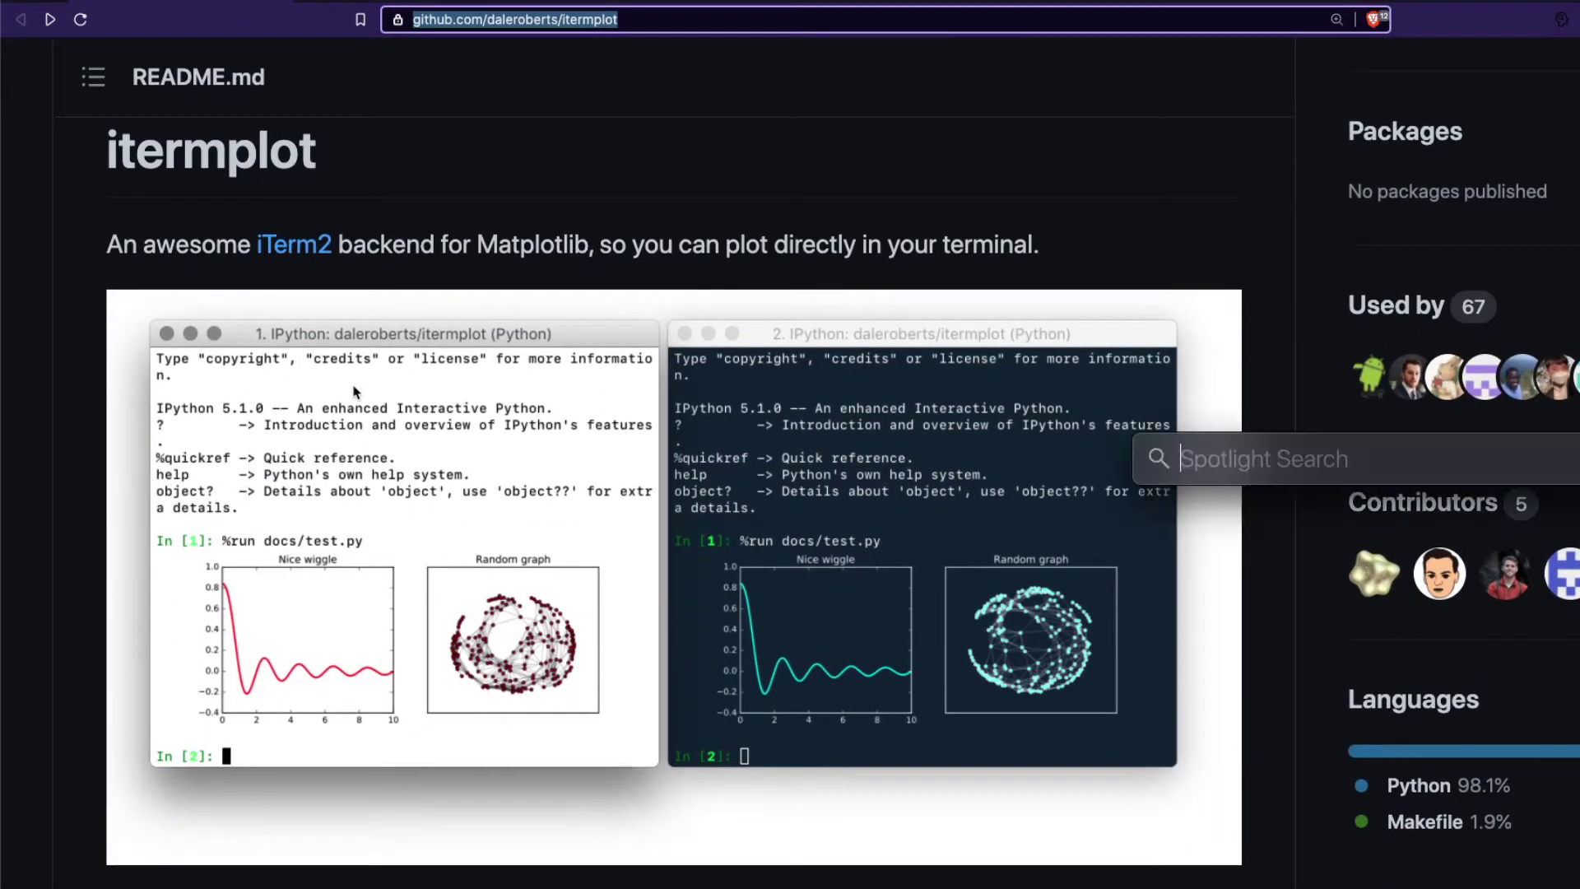
{"action": "type", "text": "iterm"}
{"action": "key", "text": "Return"}
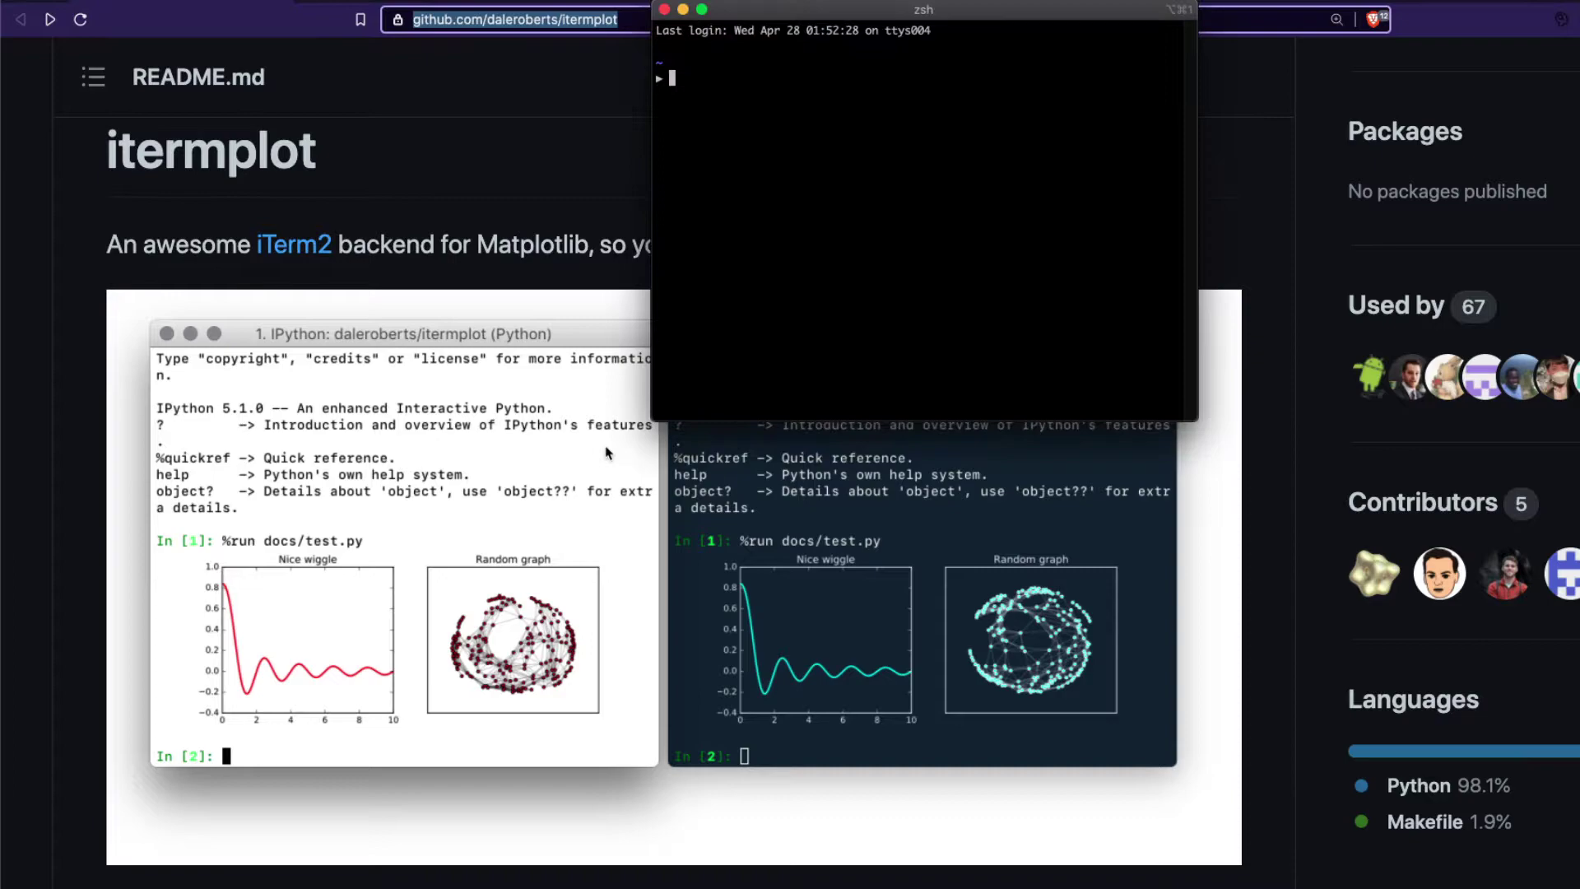
{"action": "type", "text": "clear"}
{"action": "key", "text": "Return"}
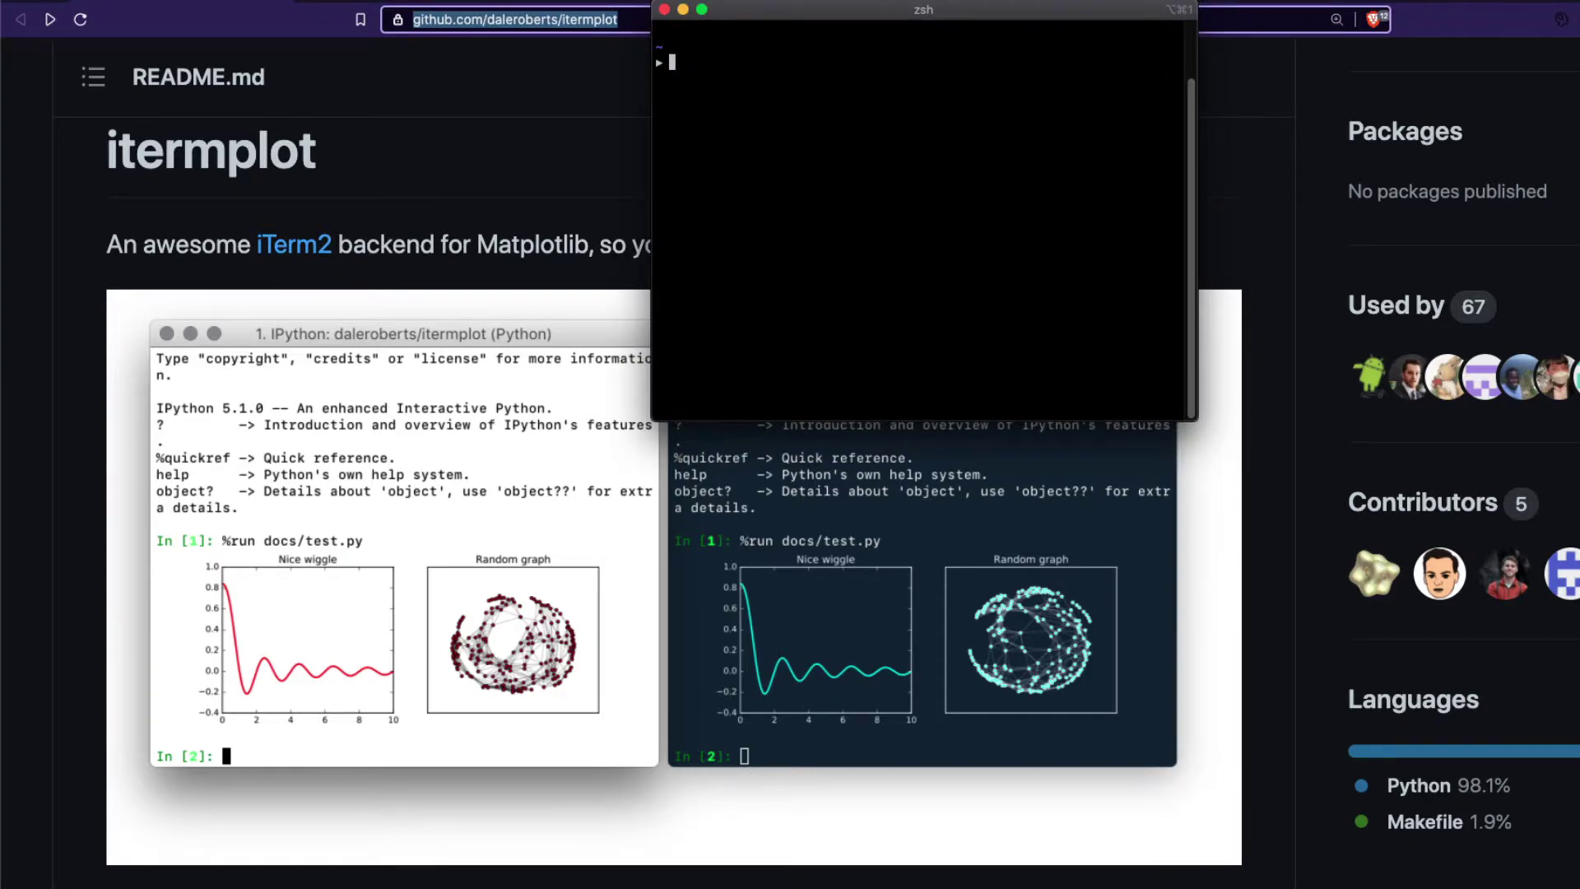
{"action": "left_click", "coordinate": [371, 2]}
{"action": "left_click", "coordinate": [417, 51]}
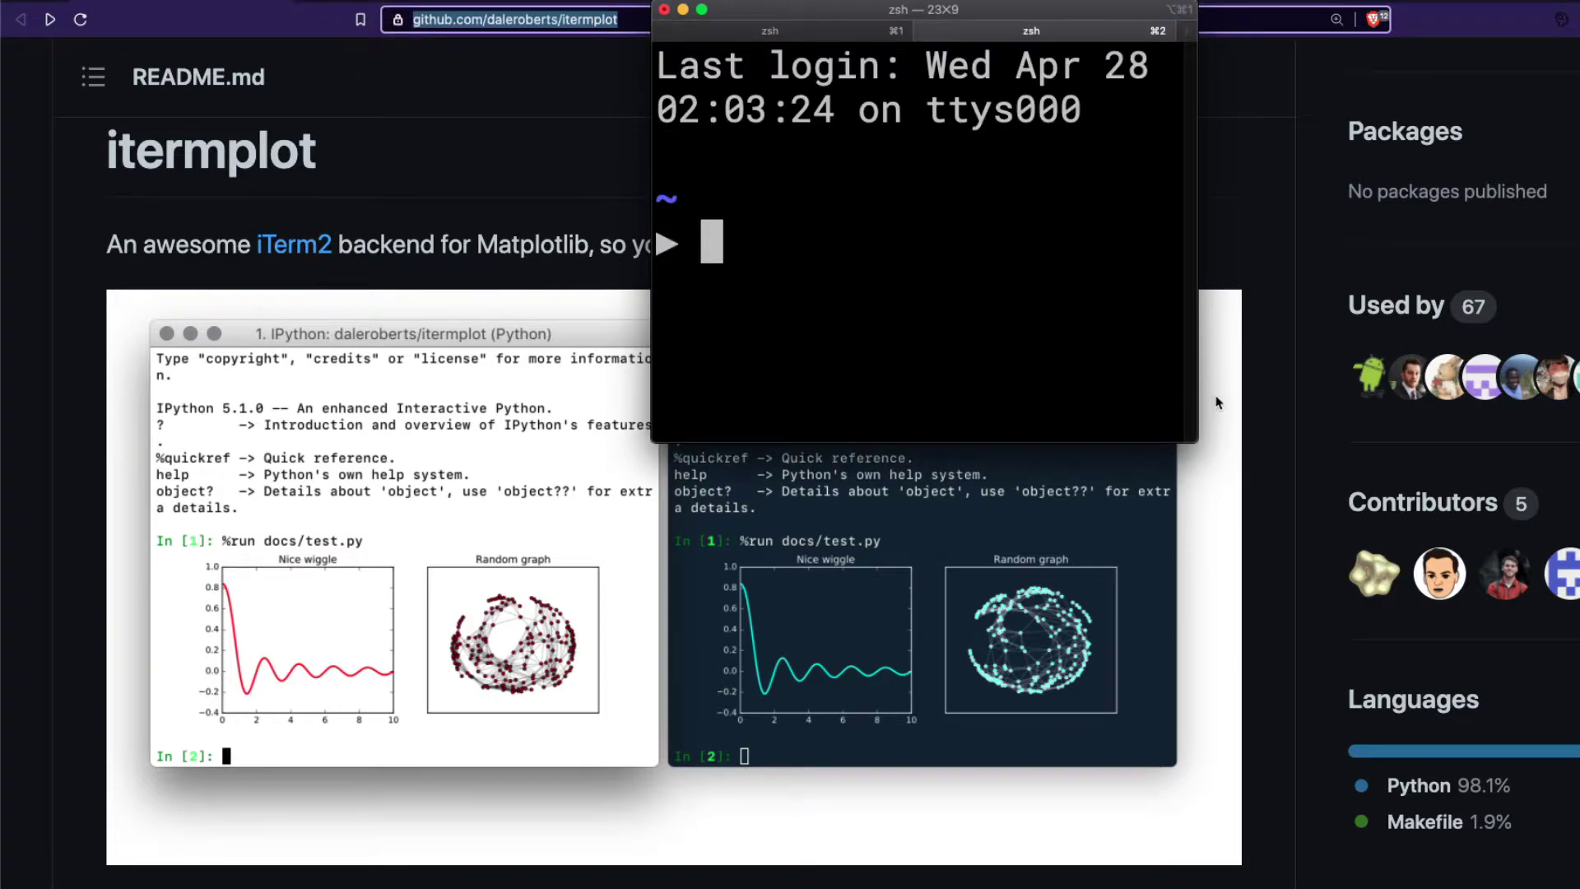
{"action": "type", "text": "clear"}
{"action": "key", "text": "Return"}
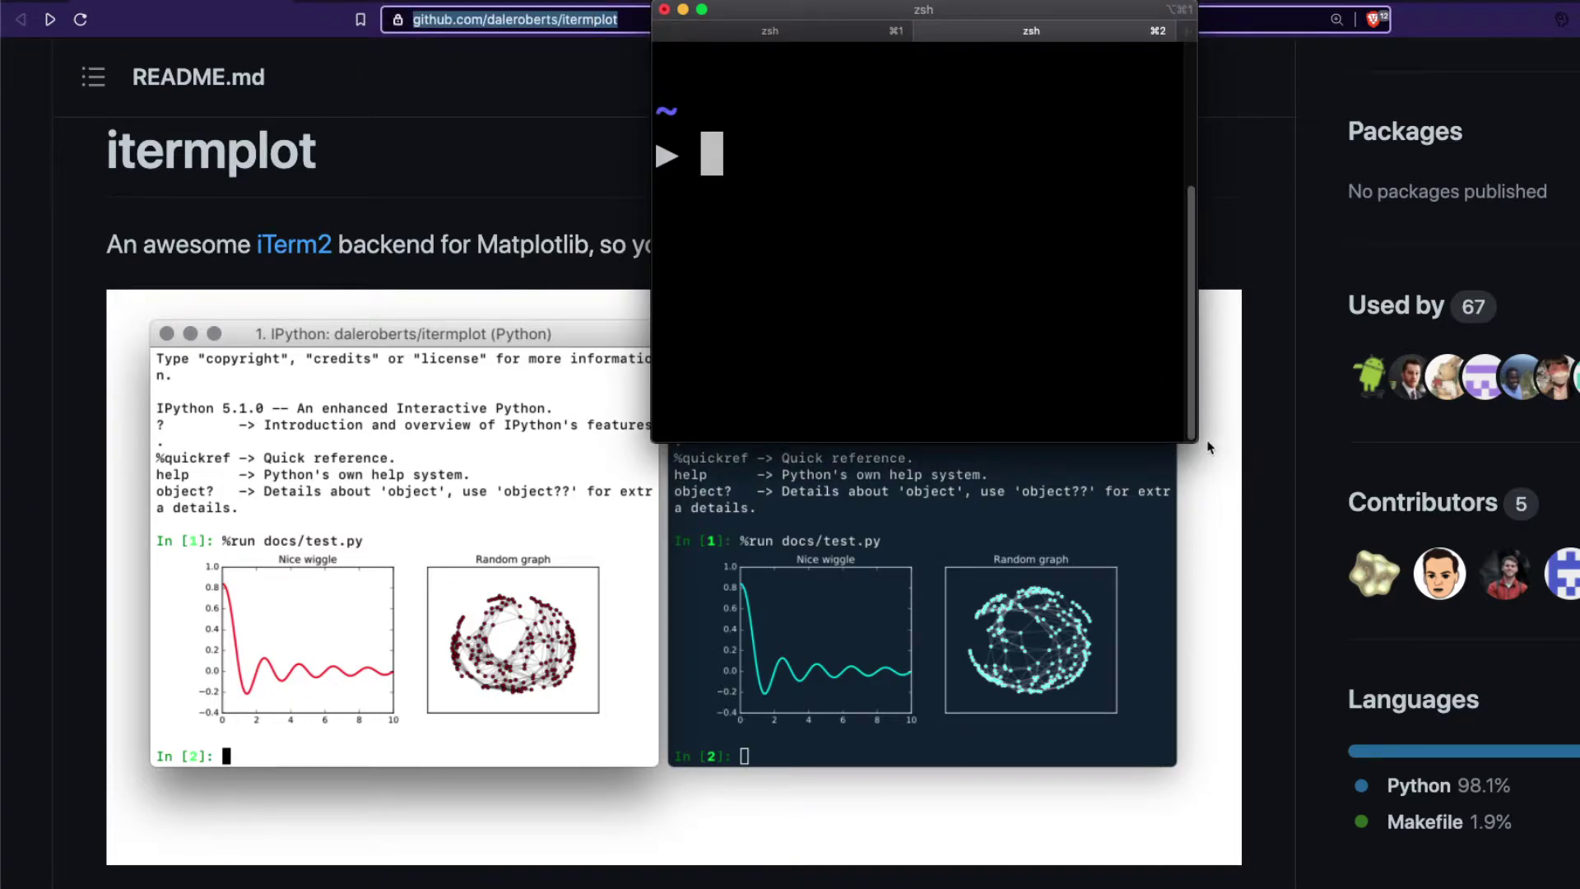
Step: Enlarge the terminal, then tile the README browser left and the terminal right
{"action": "left_click_drag", "start_coordinate": [1208, 448], "coordinate": [1579, 753]}
{"action": "key", "text": "ctrl+l"}
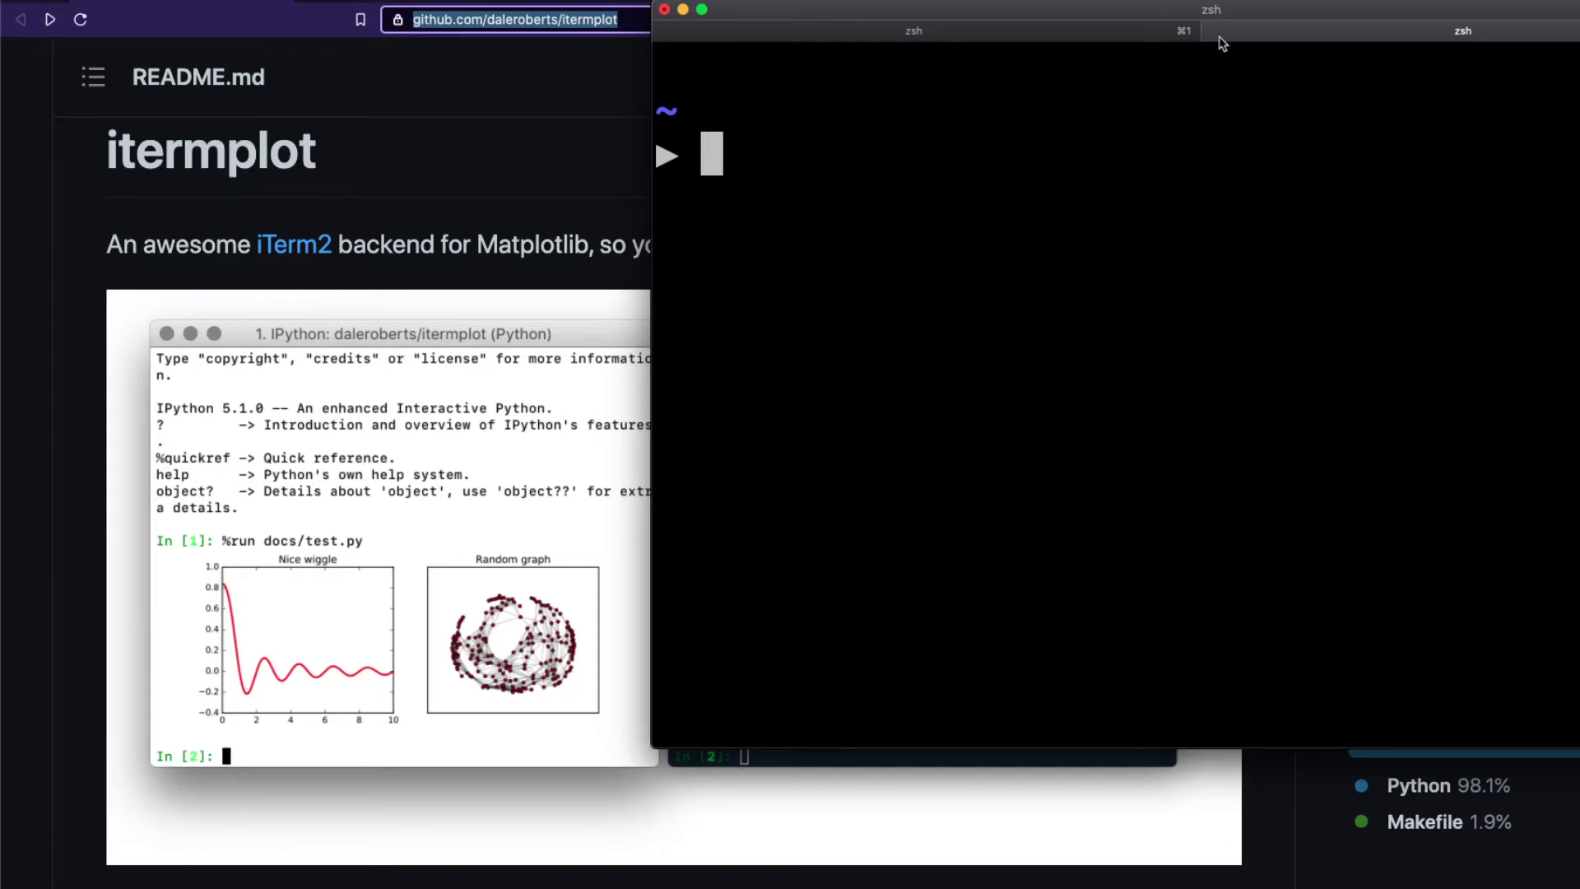
{"action": "left_click", "coordinate": [511, 185]}
{"action": "key", "text": "ctrl+alt+Left"}
{"action": "left_click", "coordinate": [1135, 267]}
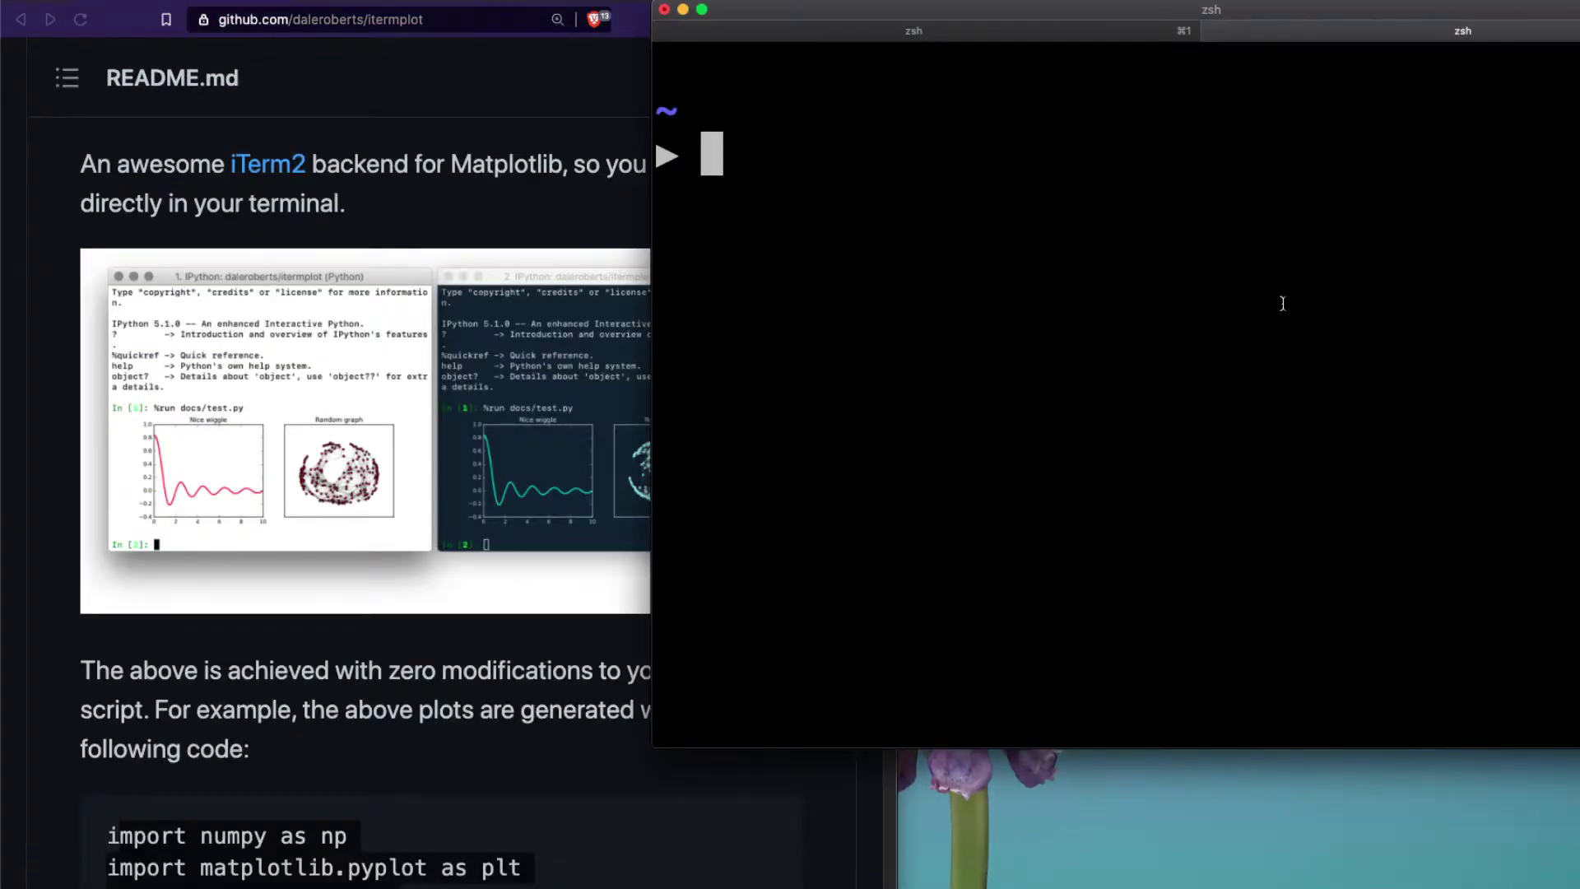
{"action": "key", "text": "ctrl+alt+Right"}
{"action": "type", "text": "clear"}
{"action": "key", "text": "Return"}
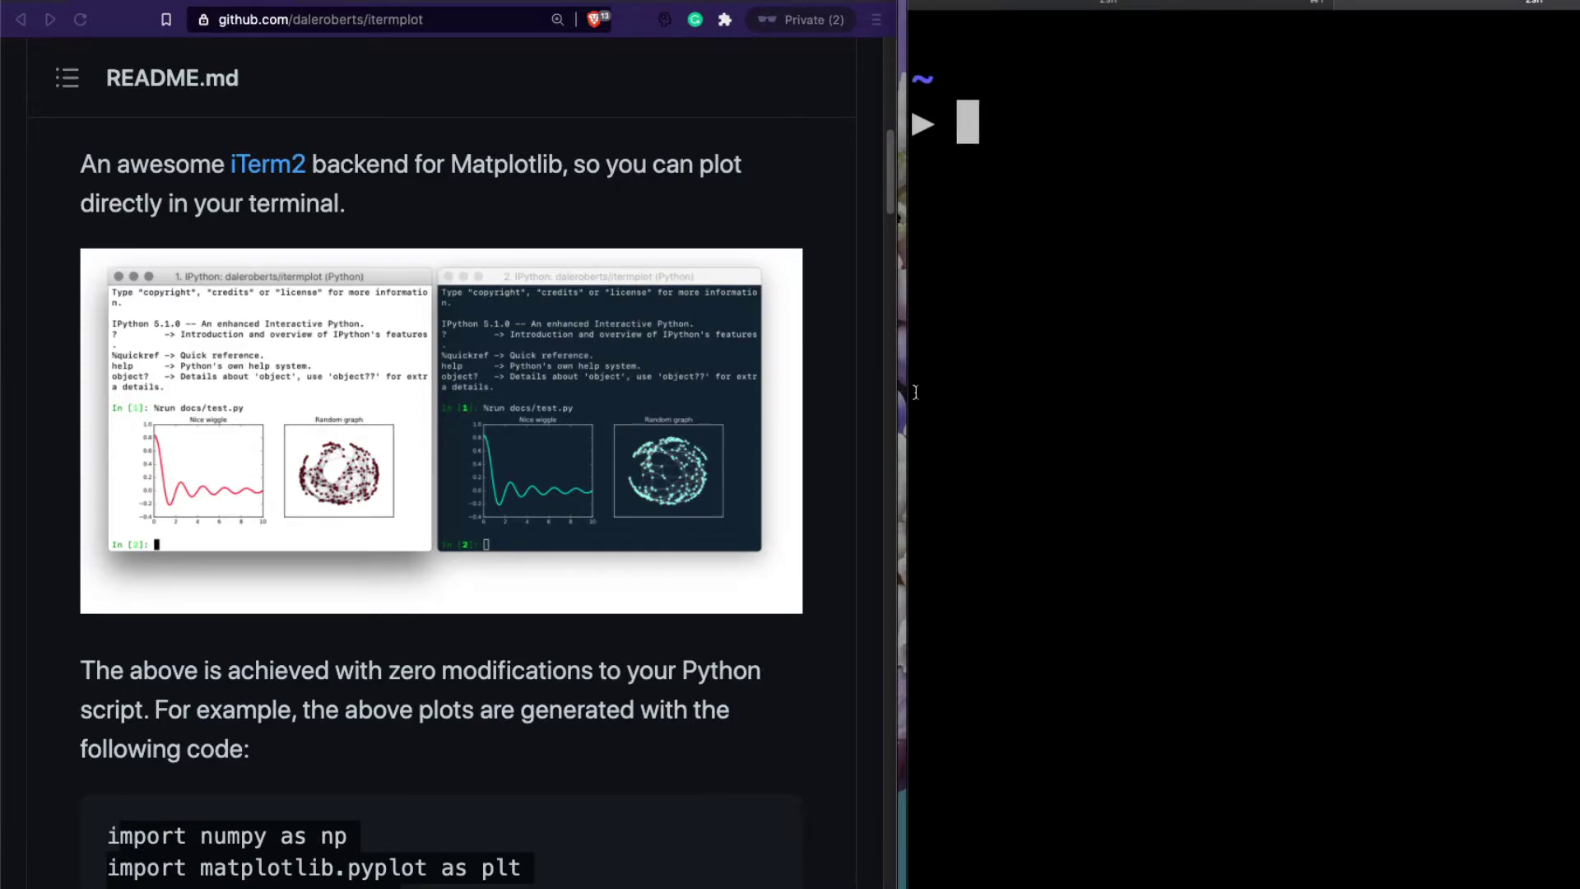
Step: Widen the terminal pane, run pip3 install -q itermplot, then clear the screen
{"action": "left_click_drag", "start_coordinate": [902, 393], "coordinate": [813, 397]}
{"action": "type", "text": "p"}
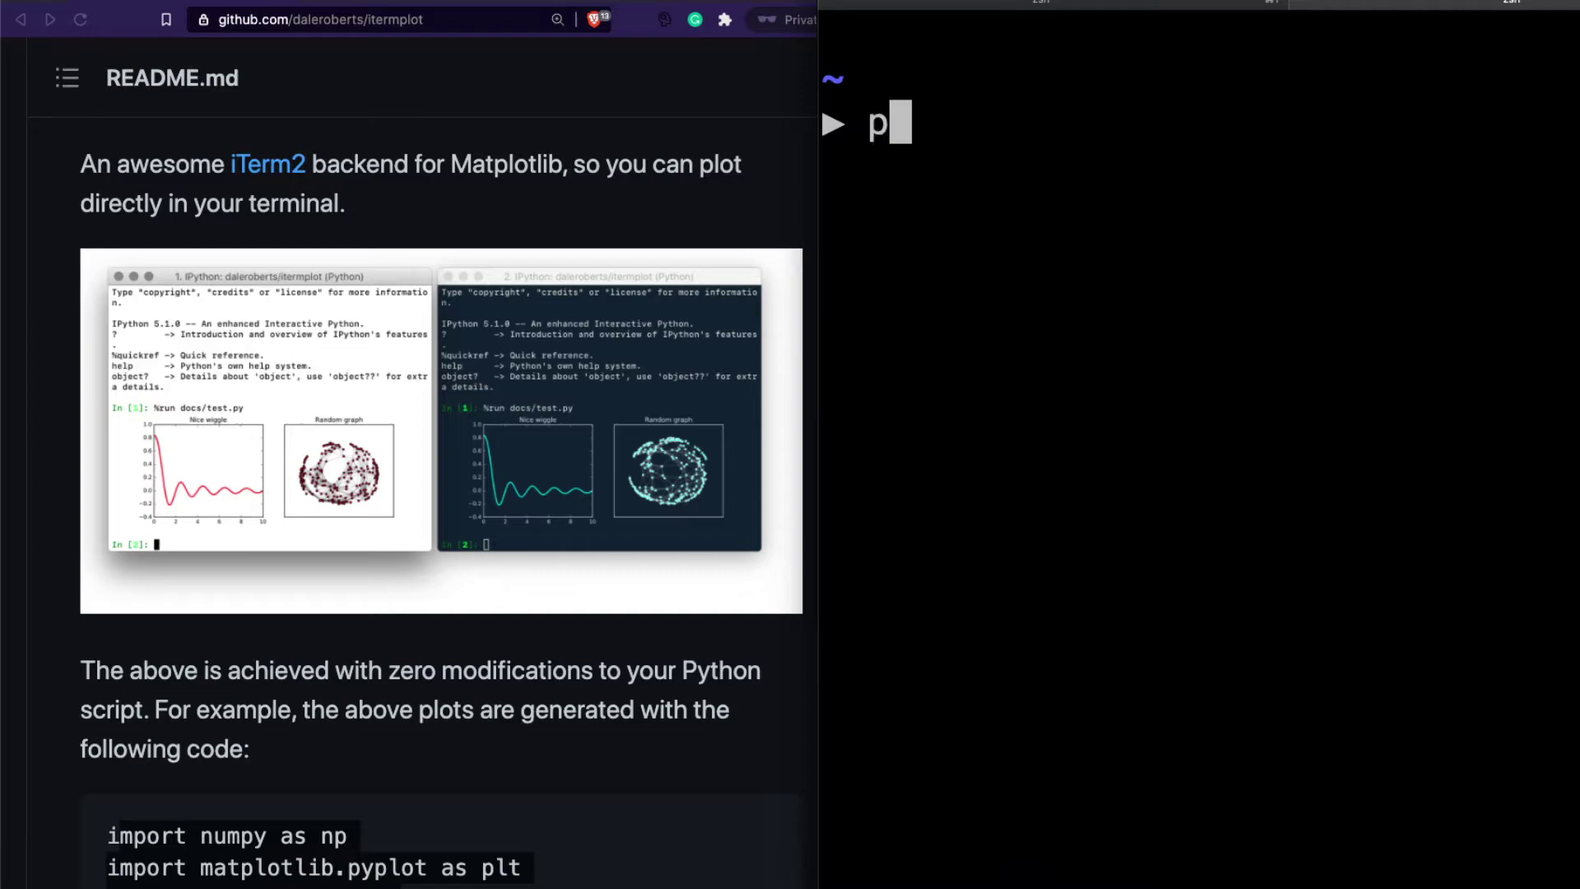
{"action": "type", "text": "ip3 install "}
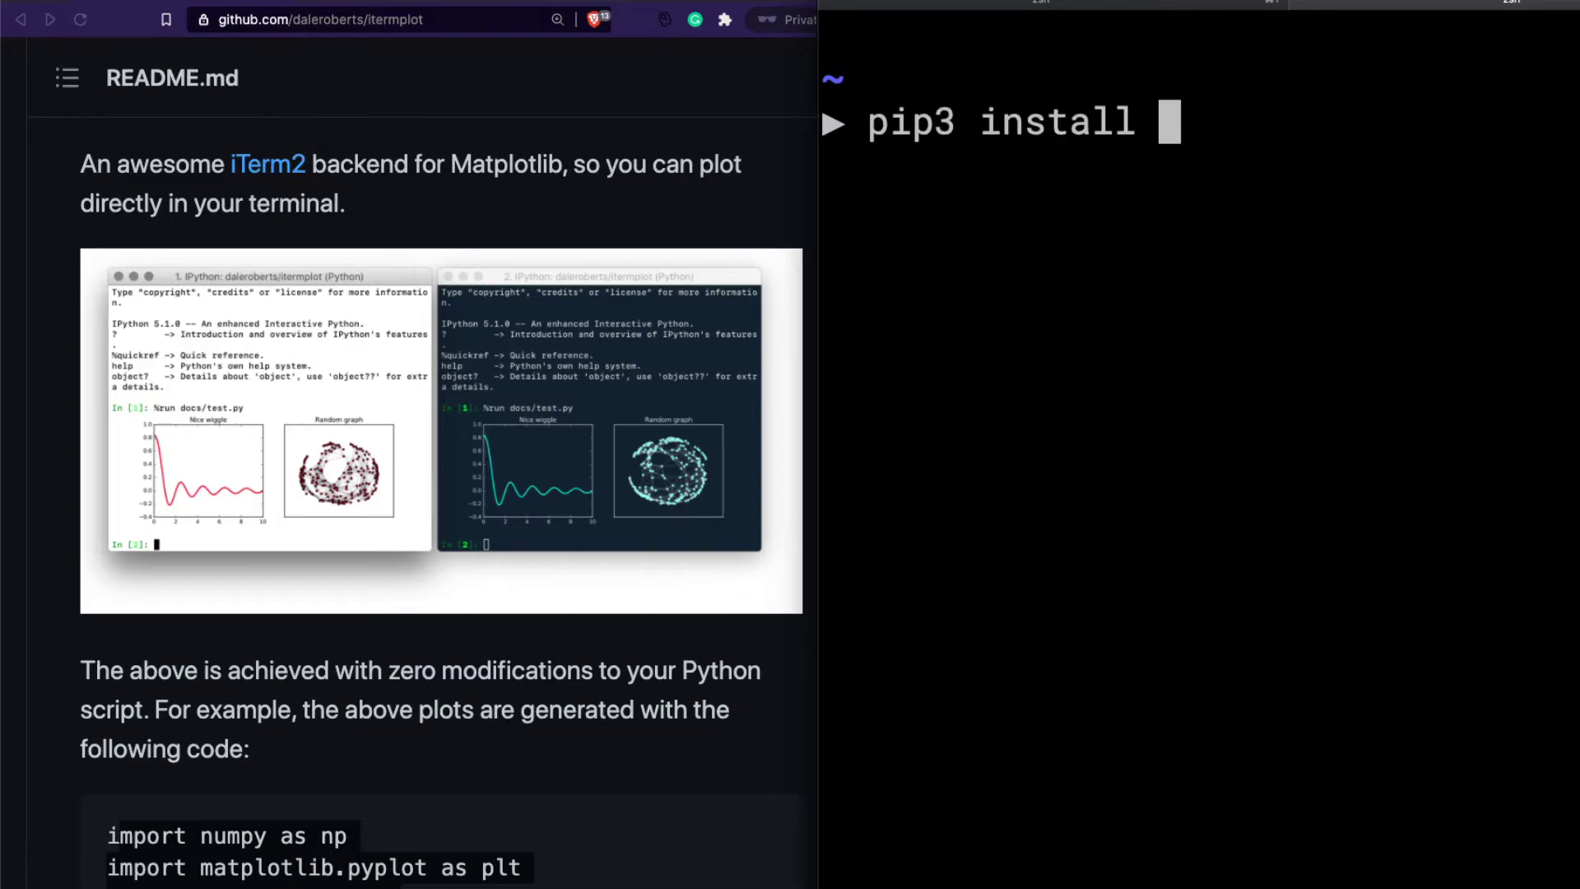
{"action": "type", "text": "-q itermplp"}
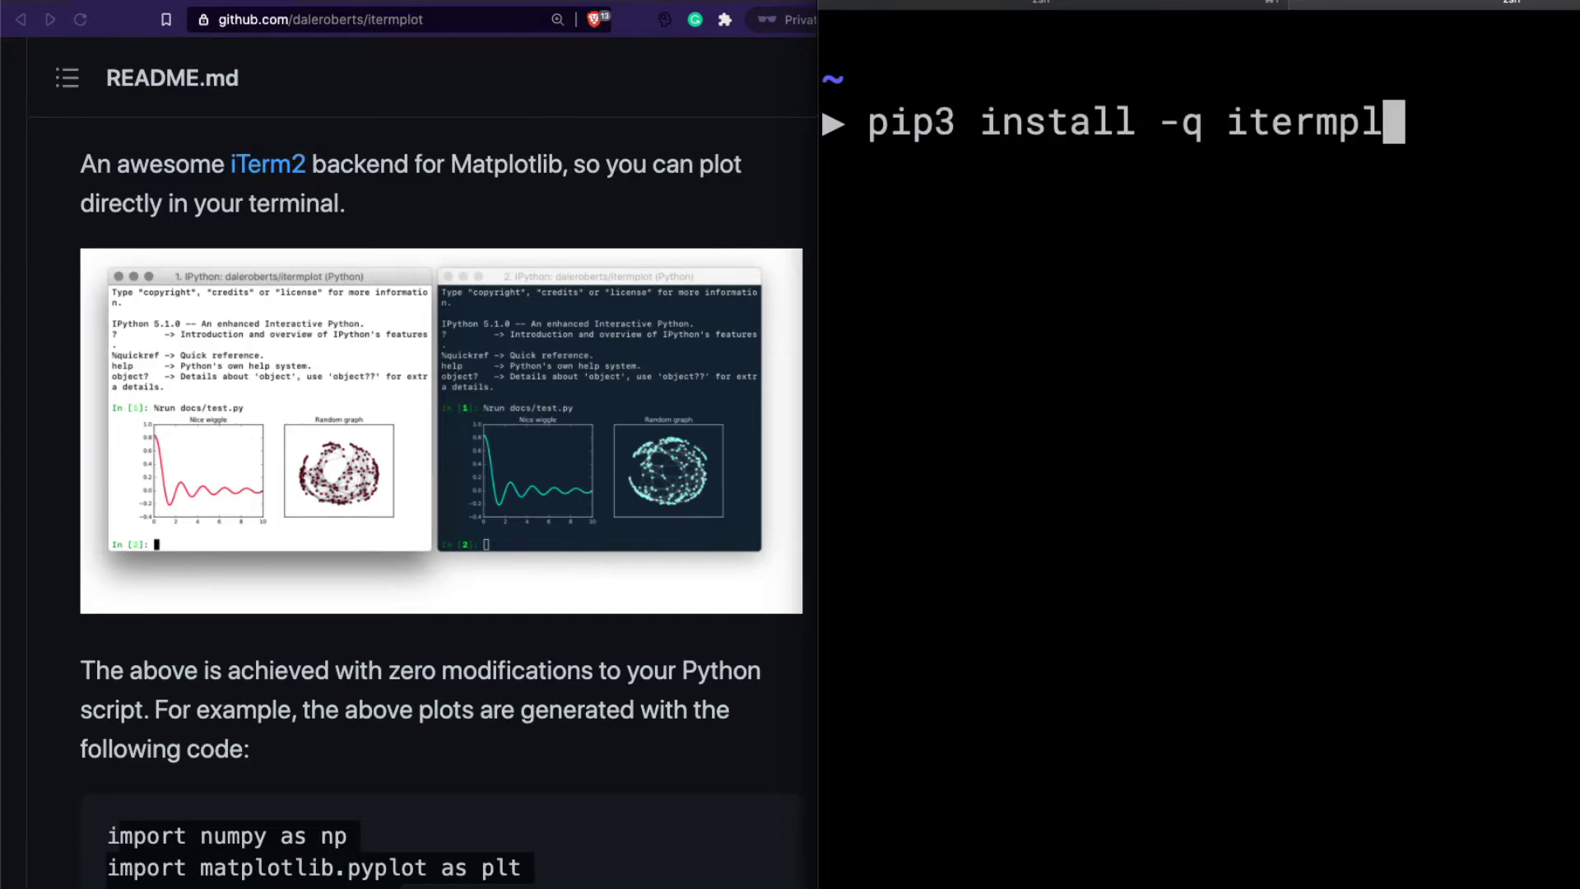
{"action": "type", "text": "ot"}
{"action": "key", "text": "BackSpace"}
{"action": "key", "text": "BackSpace"}
{"action": "type", "text": "ot"}
{"action": "key", "text": "Return"}
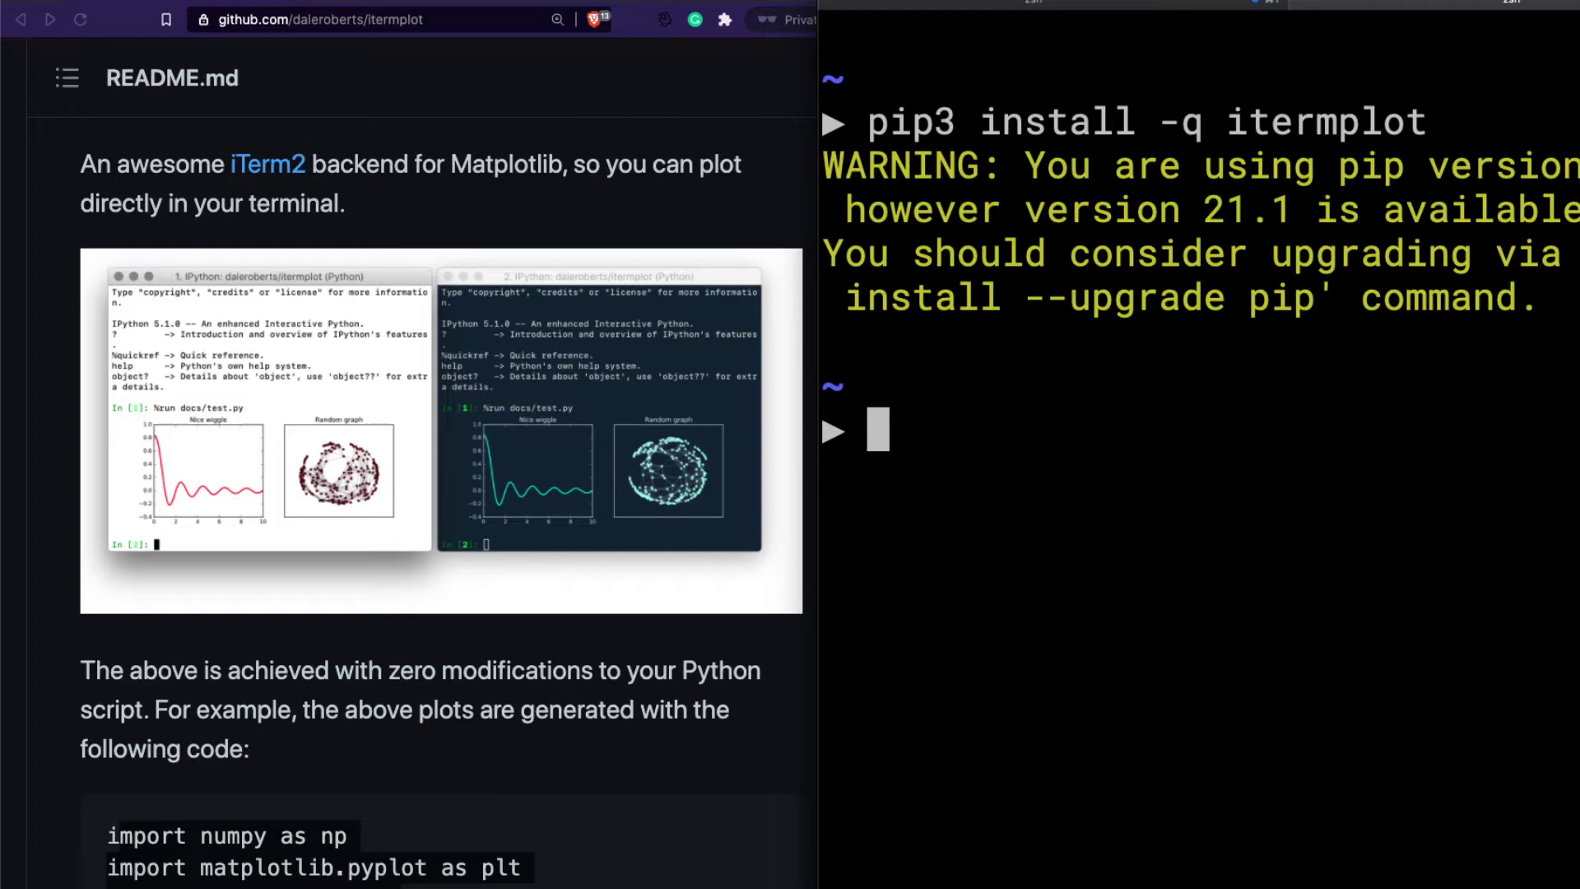
{"action": "type", "text": "clear"}
{"action": "key", "text": "Return"}
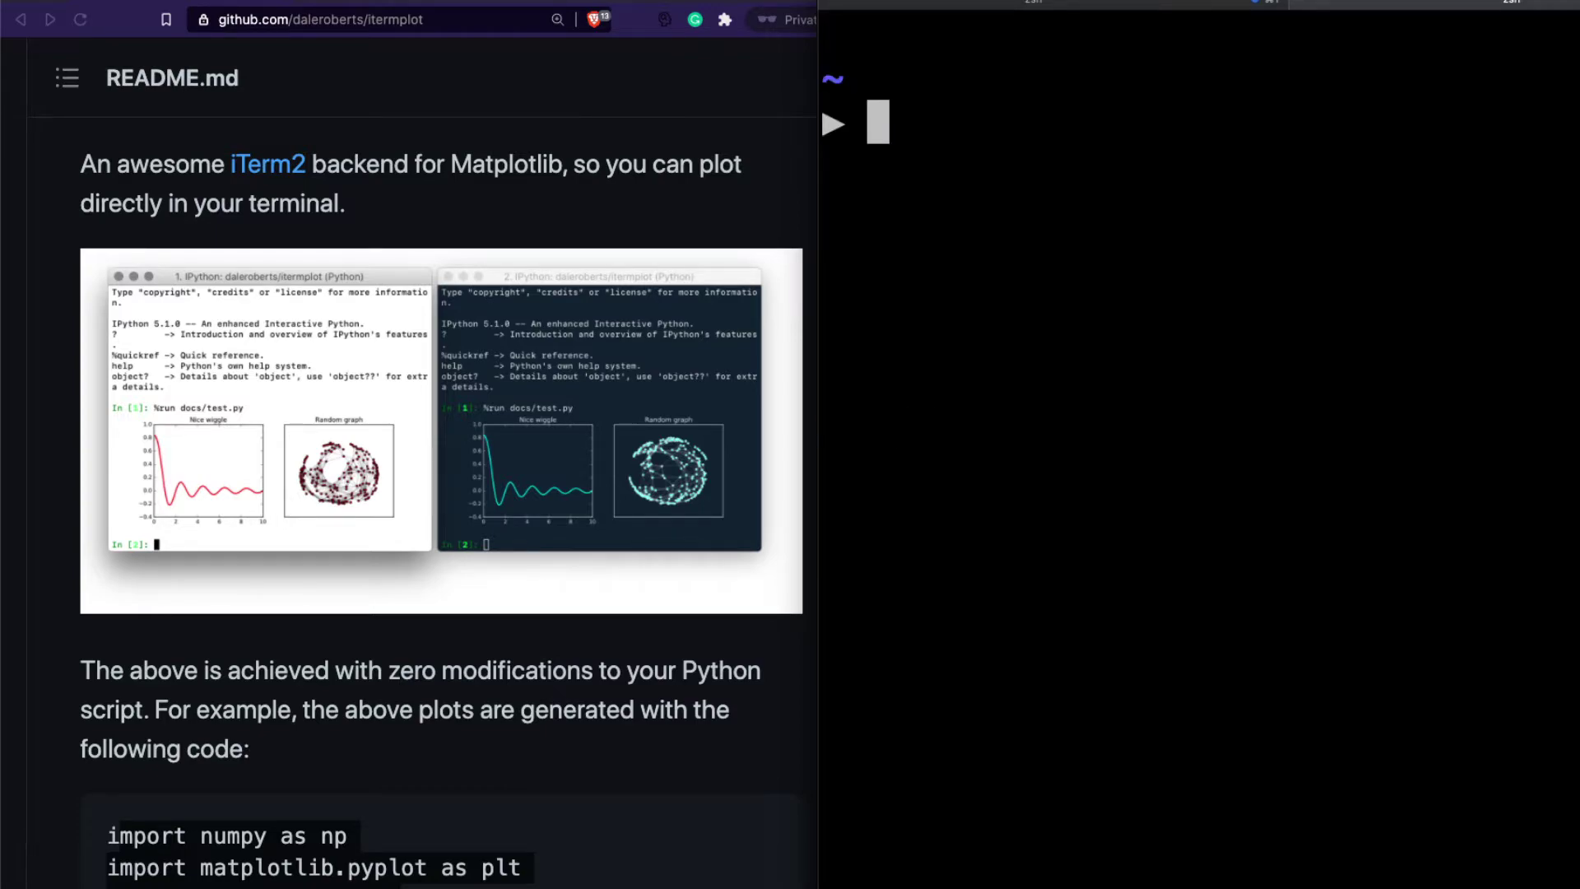
{"action": "scroll", "coordinate": [345, 544], "scroll_direction": "down", "scroll_amount": 10}
{"action": "scroll", "coordinate": [346, 543], "scroll_direction": "down", "scroll_amount": 10}
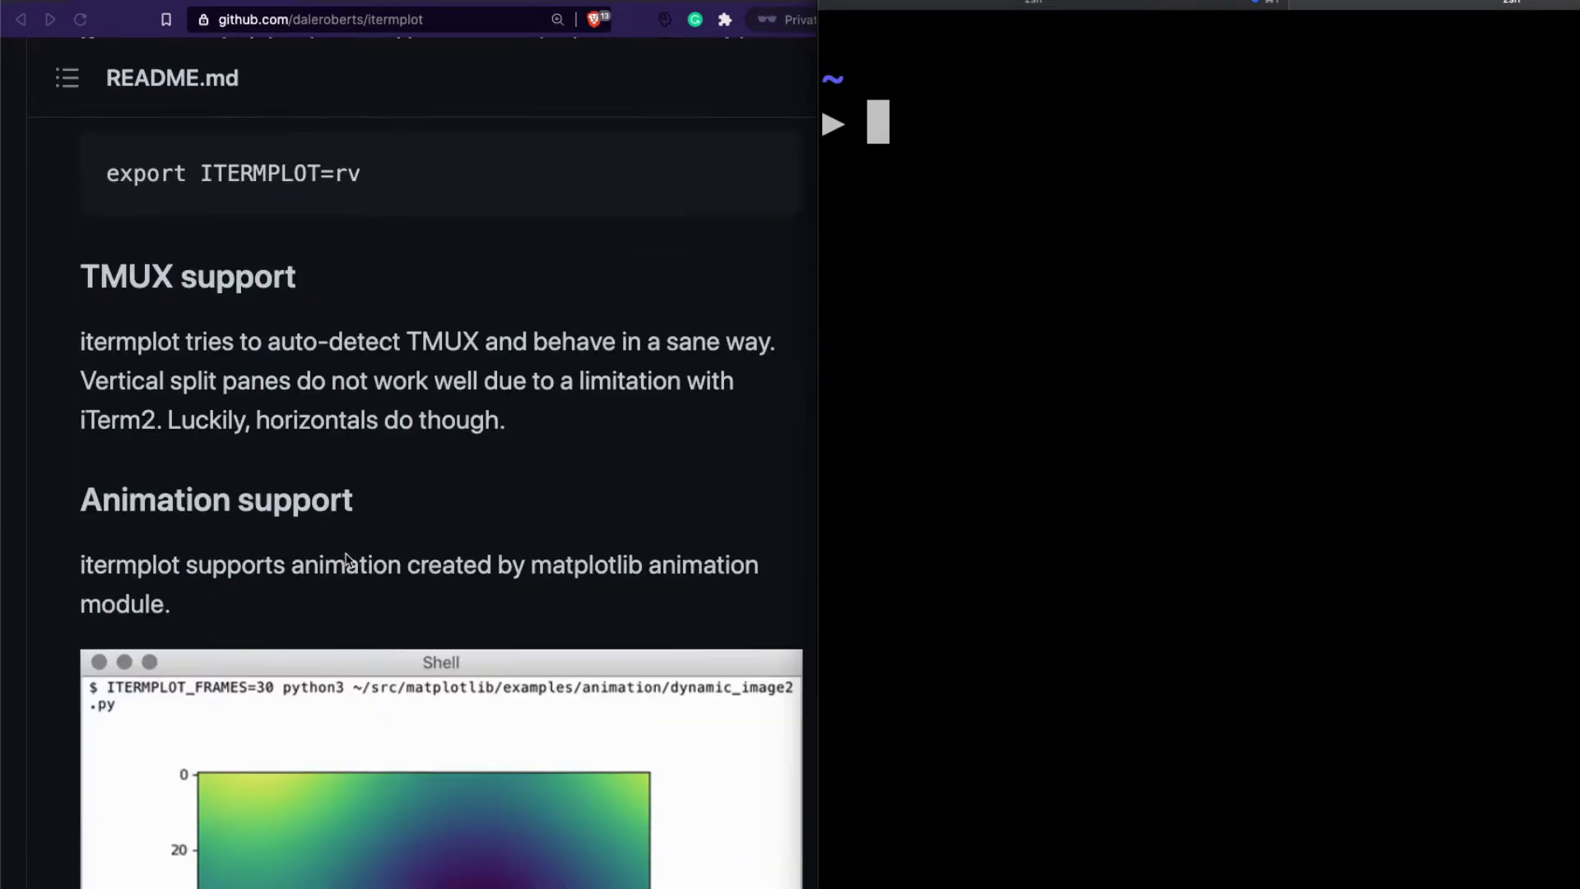
{"action": "scroll", "coordinate": [346, 560], "scroll_direction": "down", "scroll_amount": 3}
{"action": "scroll", "coordinate": [346, 560], "scroll_direction": "up", "scroll_amount": 8}
{"action": "scroll", "coordinate": [347, 561], "scroll_direction": "down", "scroll_amount": 1}
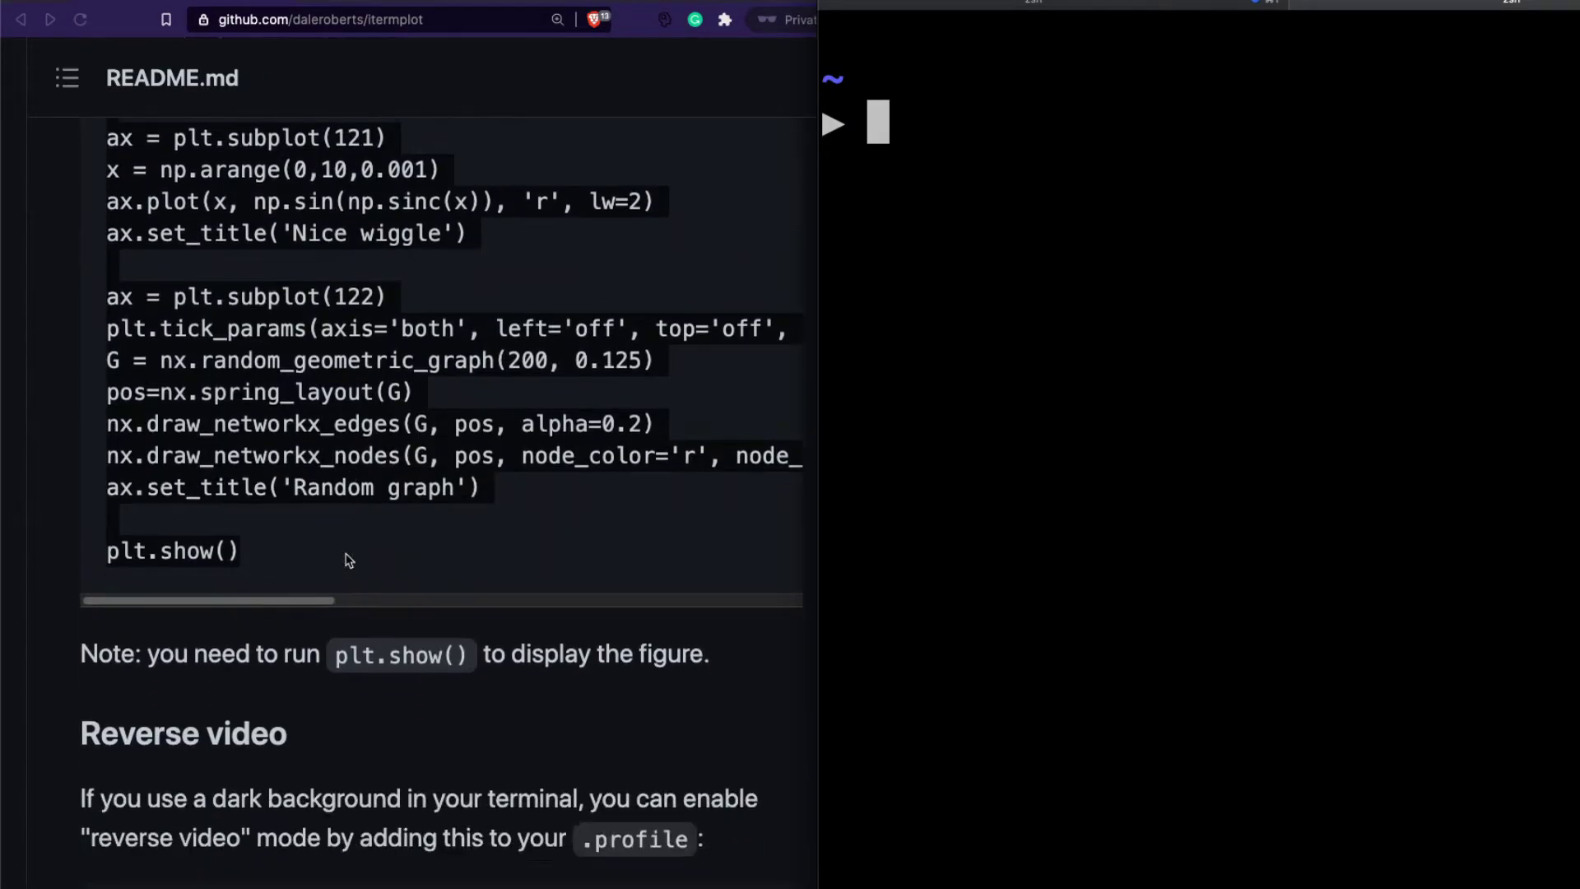
{"action": "scroll", "coordinate": [346, 560], "scroll_direction": "down", "scroll_amount": 4}
{"action": "scroll", "coordinate": [346, 562], "scroll_direction": "down", "scroll_amount": 10}
{"action": "scroll", "coordinate": [345, 560], "scroll_direction": "down", "scroll_amount": 10}
{"action": "scroll", "coordinate": [346, 561], "scroll_direction": "down", "scroll_amount": 8}
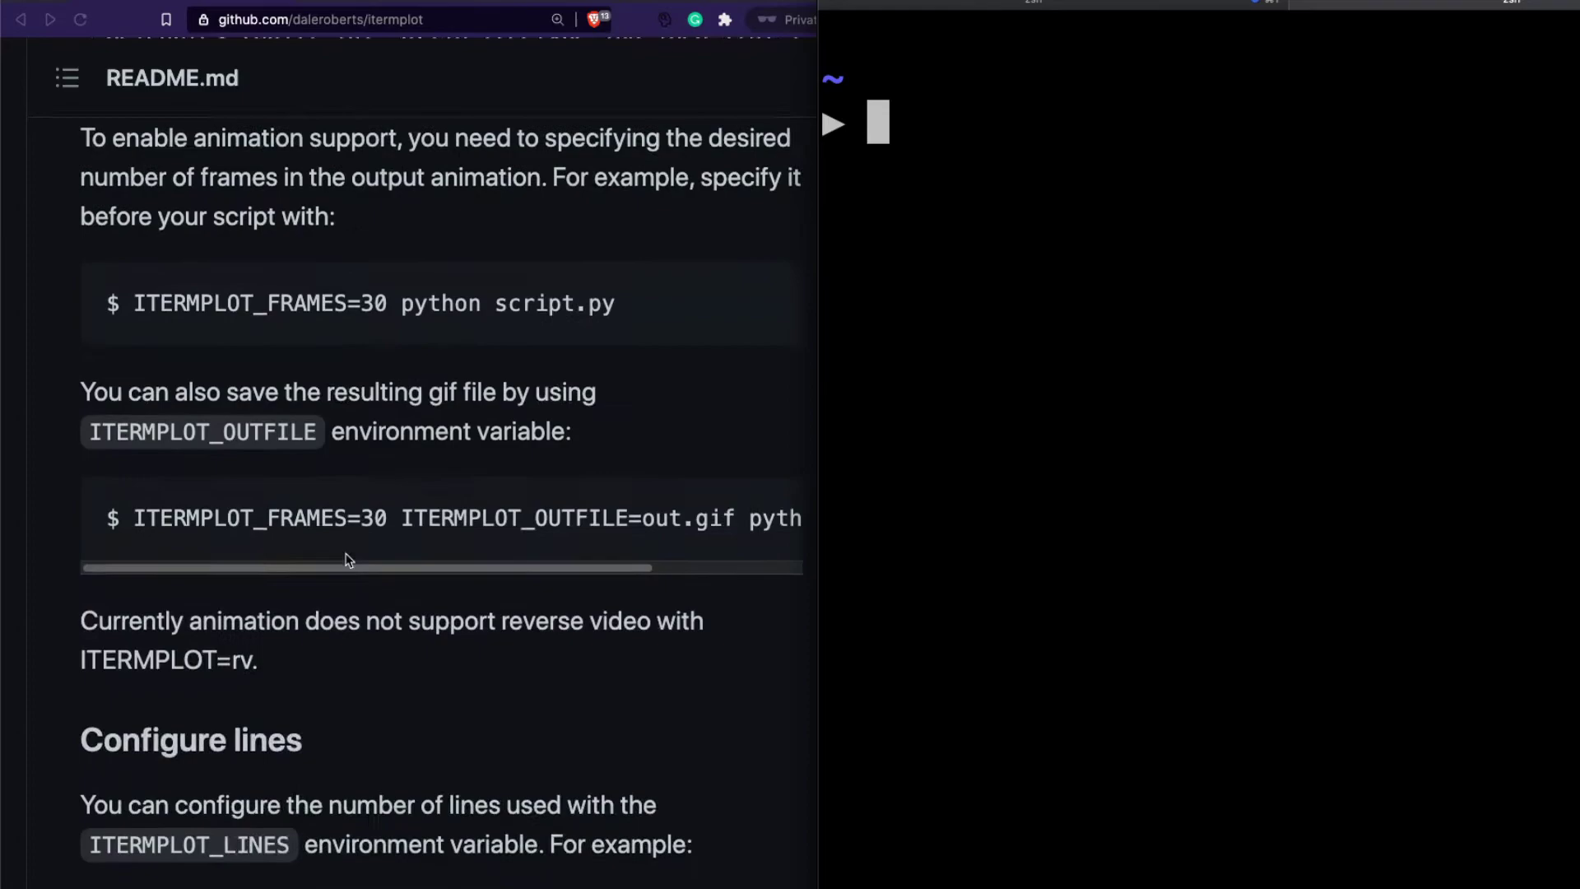
{"action": "scroll", "coordinate": [348, 561], "scroll_direction": "down", "scroll_amount": 2}
{"action": "scroll", "coordinate": [348, 560], "scroll_direction": "up", "scroll_amount": 2}
{"action": "scroll", "coordinate": [348, 560], "scroll_direction": "up", "scroll_amount": 4}
{"action": "scroll", "coordinate": [348, 561], "scroll_direction": "up", "scroll_amount": 5}
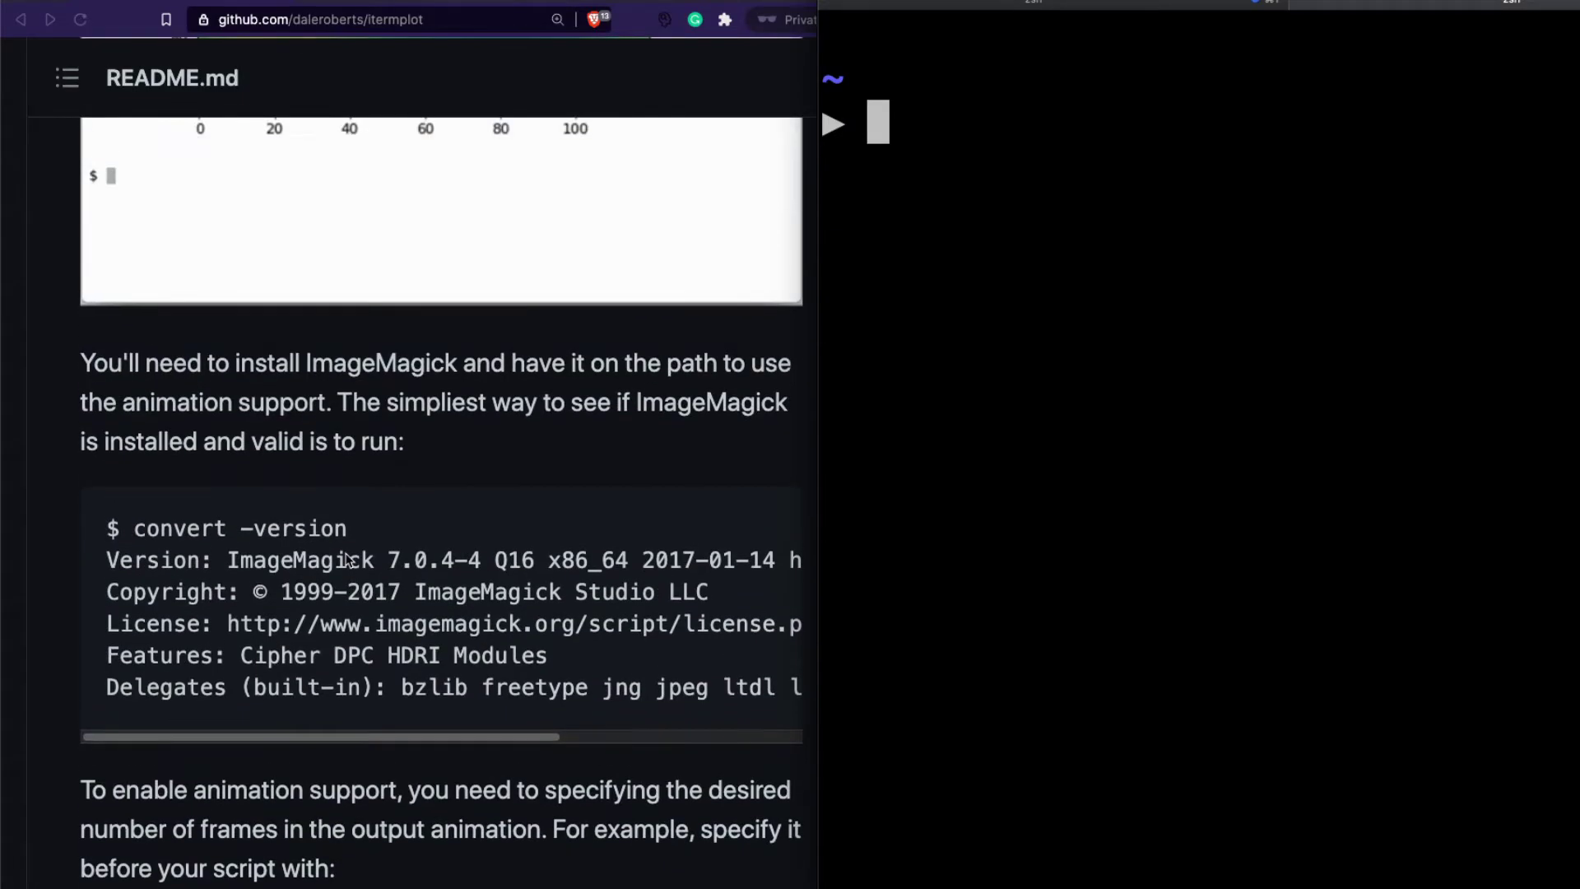
{"action": "scroll", "coordinate": [348, 561], "scroll_direction": "down", "scroll_amount": 15}
{"action": "scroll", "coordinate": [345, 561], "scroll_direction": "down", "scroll_amount": 2}
{"action": "scroll", "coordinate": [342, 553], "scroll_direction": "down", "scroll_amount": 7}
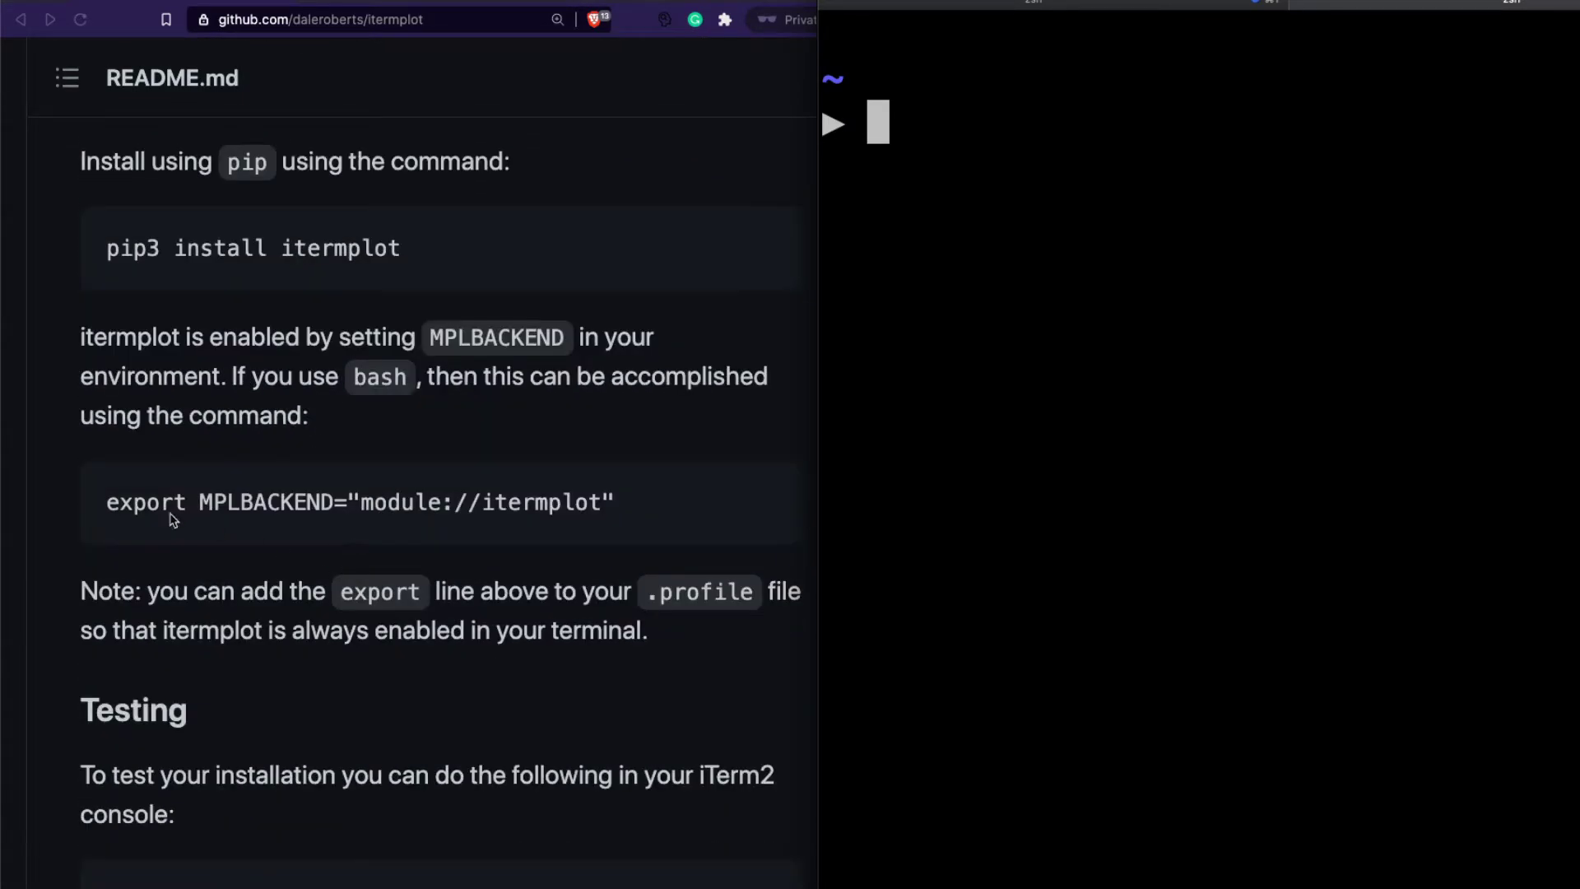
Step: Copy the README's export MPLBACKEND line and run it in the terminal
{"action": "left_click", "coordinate": [104, 504]}
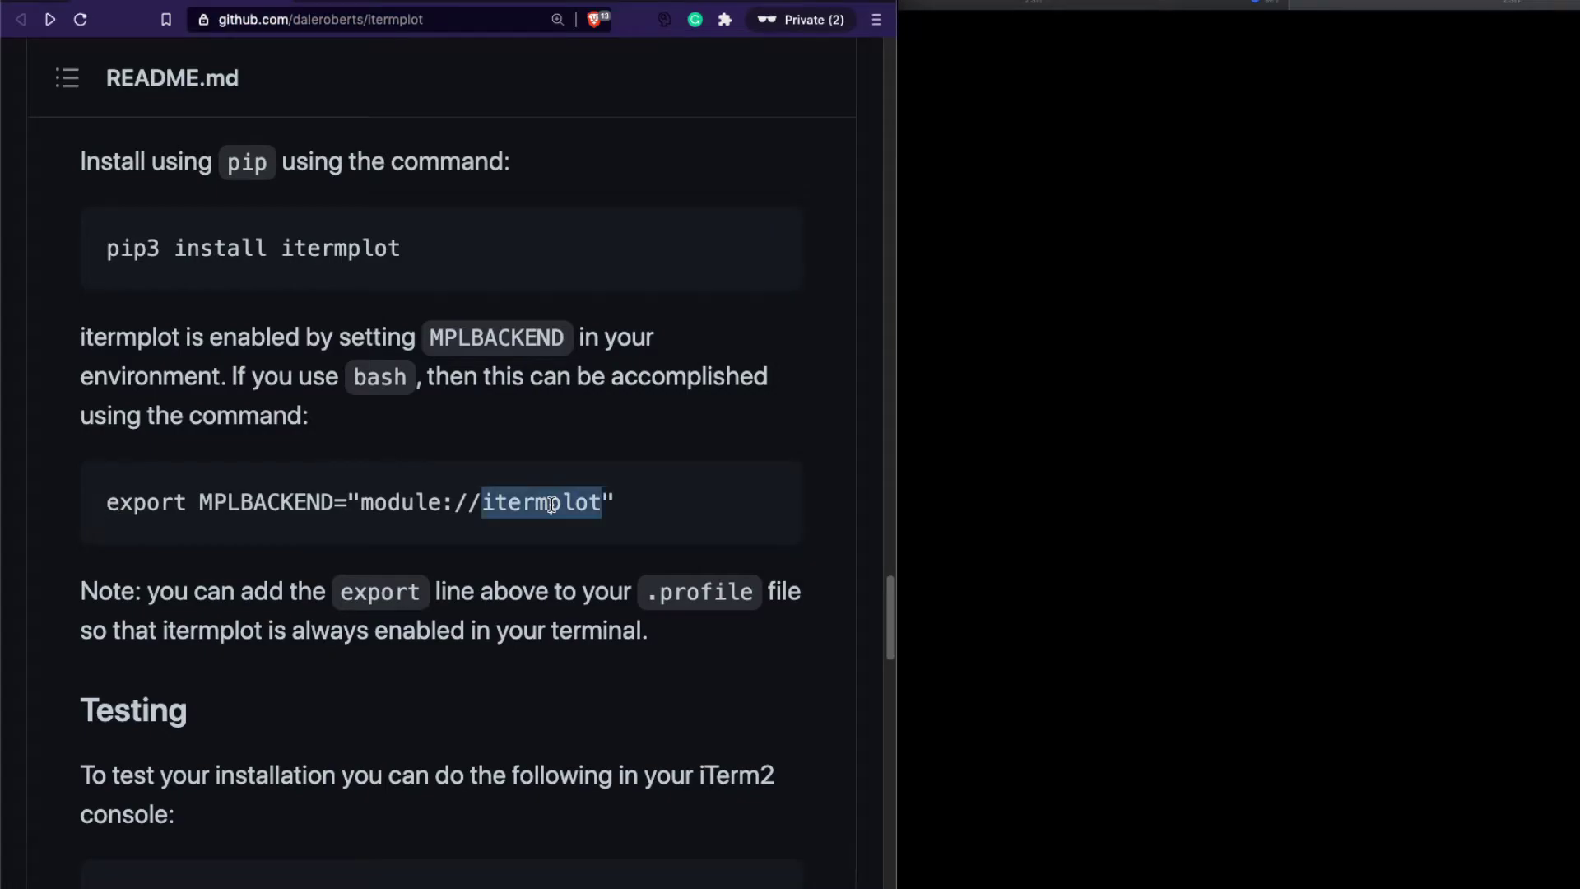
{"action": "triple_click", "coordinate": [551, 503]}
{"action": "key", "text": "super+c"}
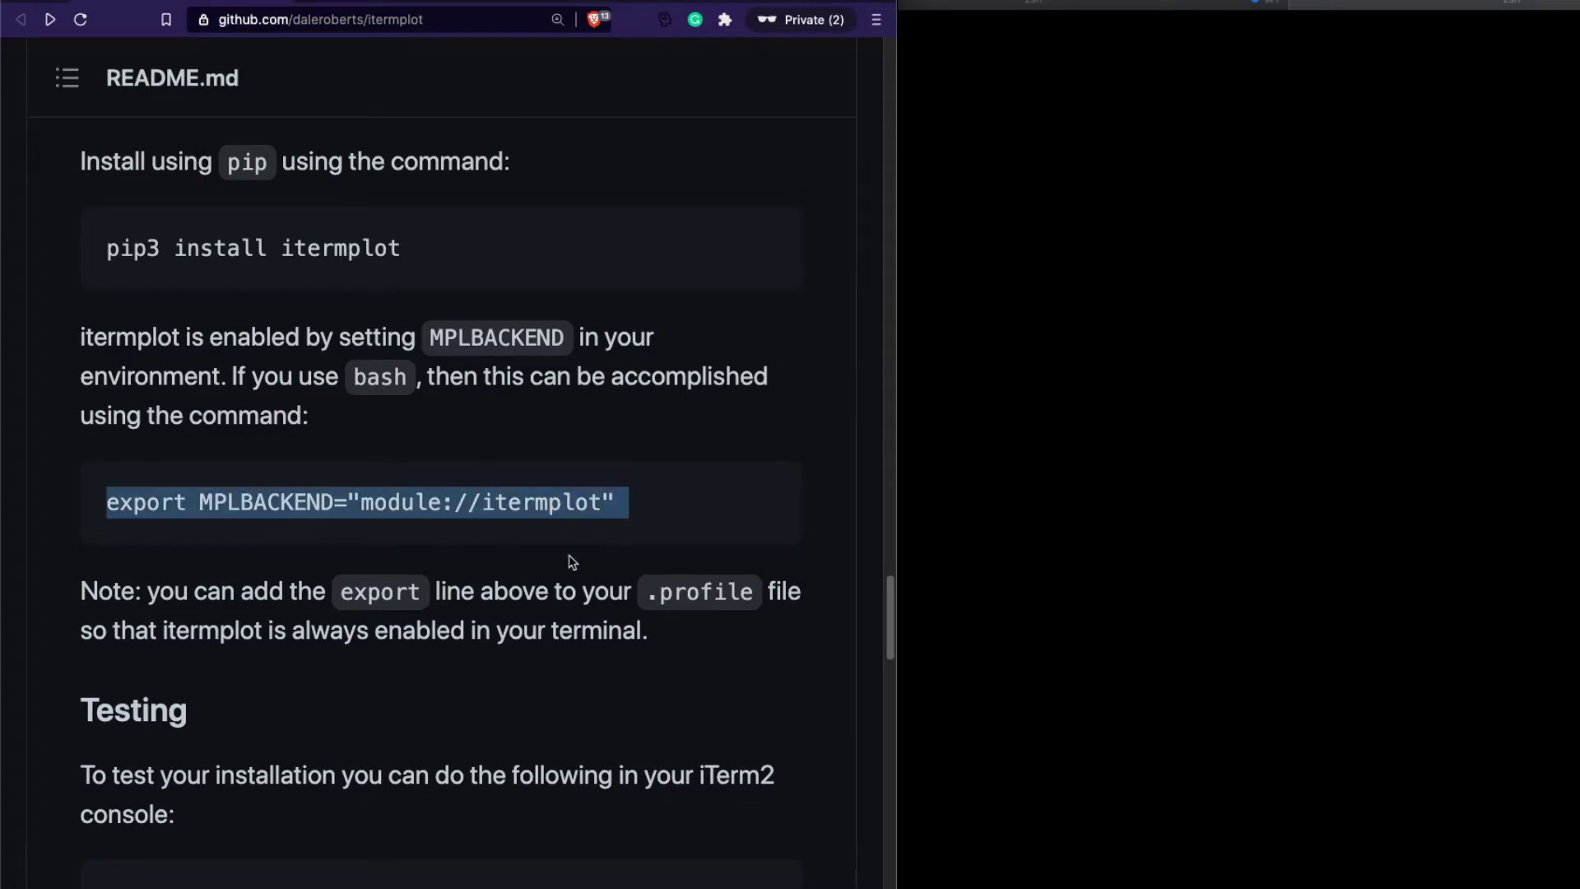
{"action": "left_click", "coordinate": [1337, 473]}
{"action": "scroll", "coordinate": [1337, 473], "scroll_direction": "up", "scroll_amount": 5}
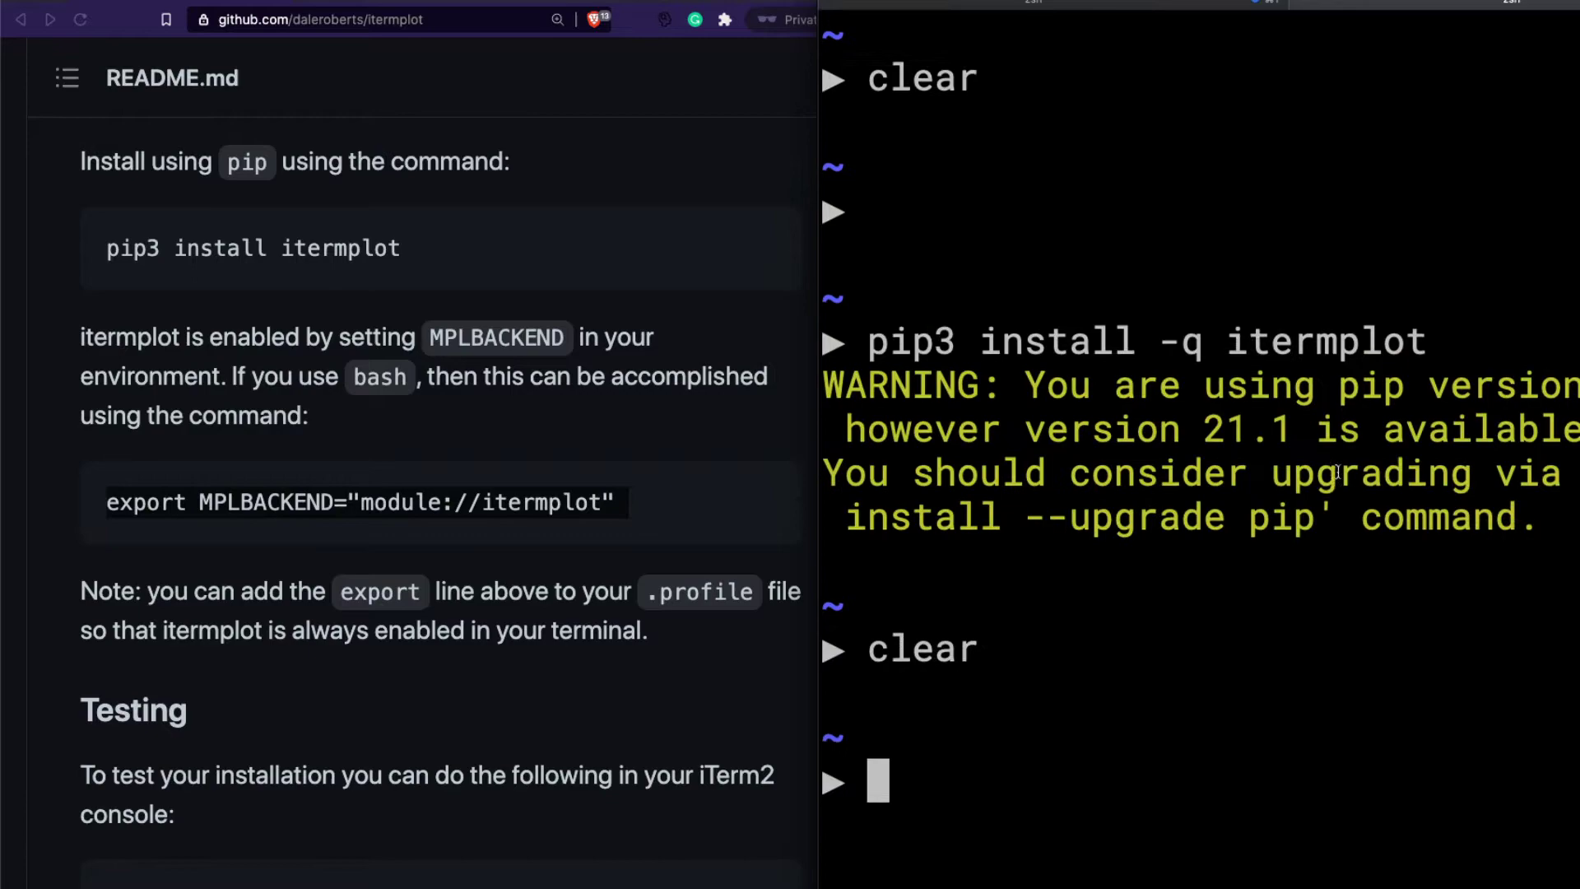
{"action": "scroll", "coordinate": [1337, 473], "scroll_direction": "down", "scroll_amount": 3}
{"action": "scroll", "coordinate": [1337, 472], "scroll_direction": "down", "scroll_amount": 5}
{"action": "key", "text": "super+v"}
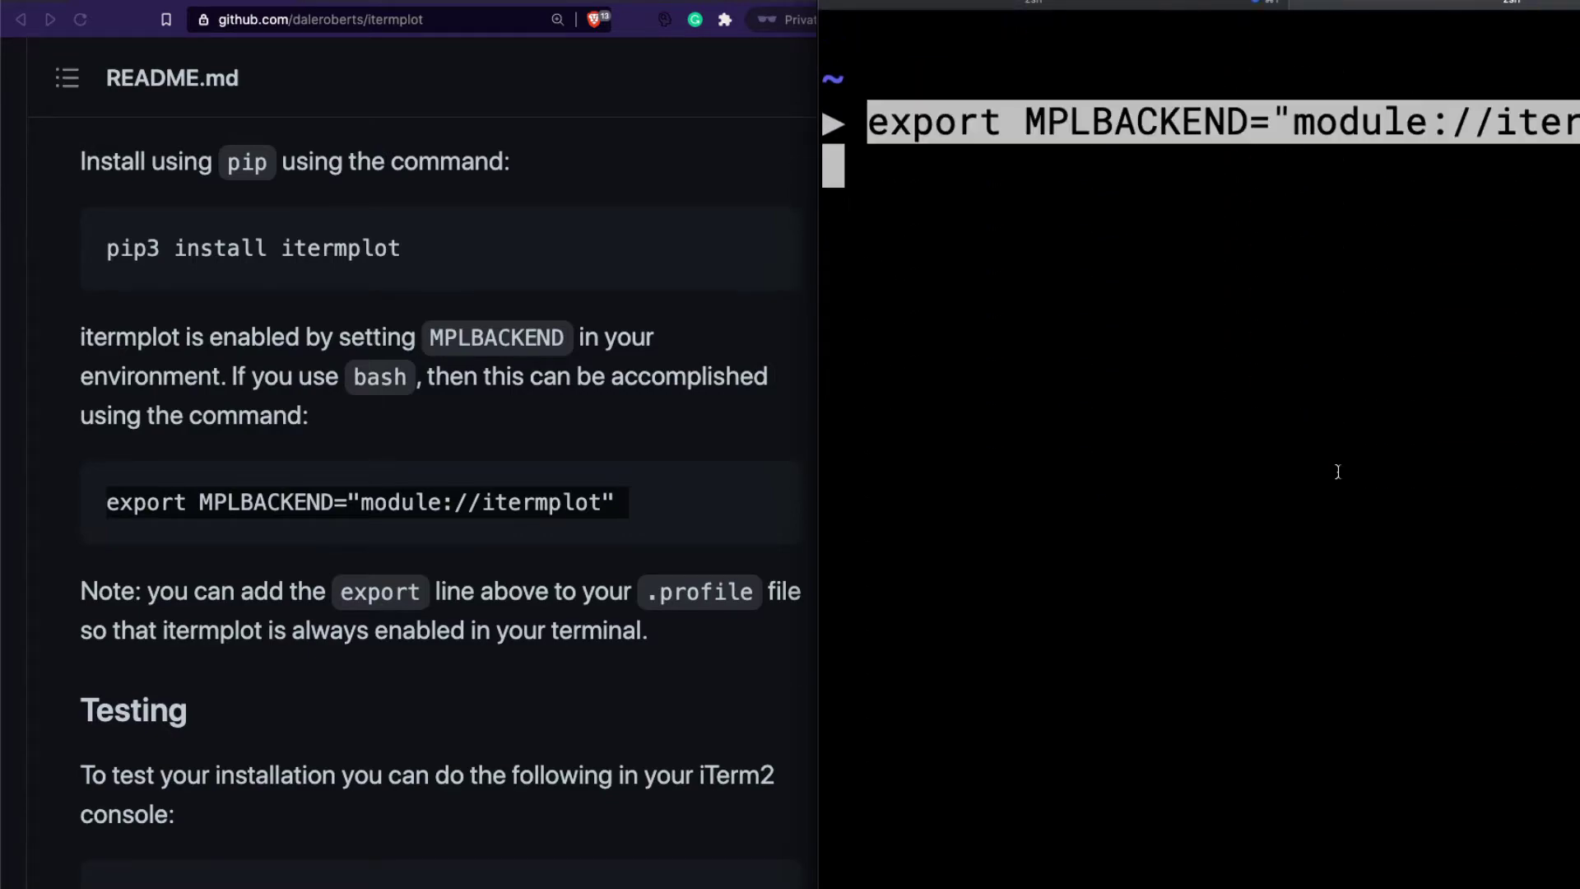
{"action": "key", "text": "Return"}
{"action": "type", "text": "c"}
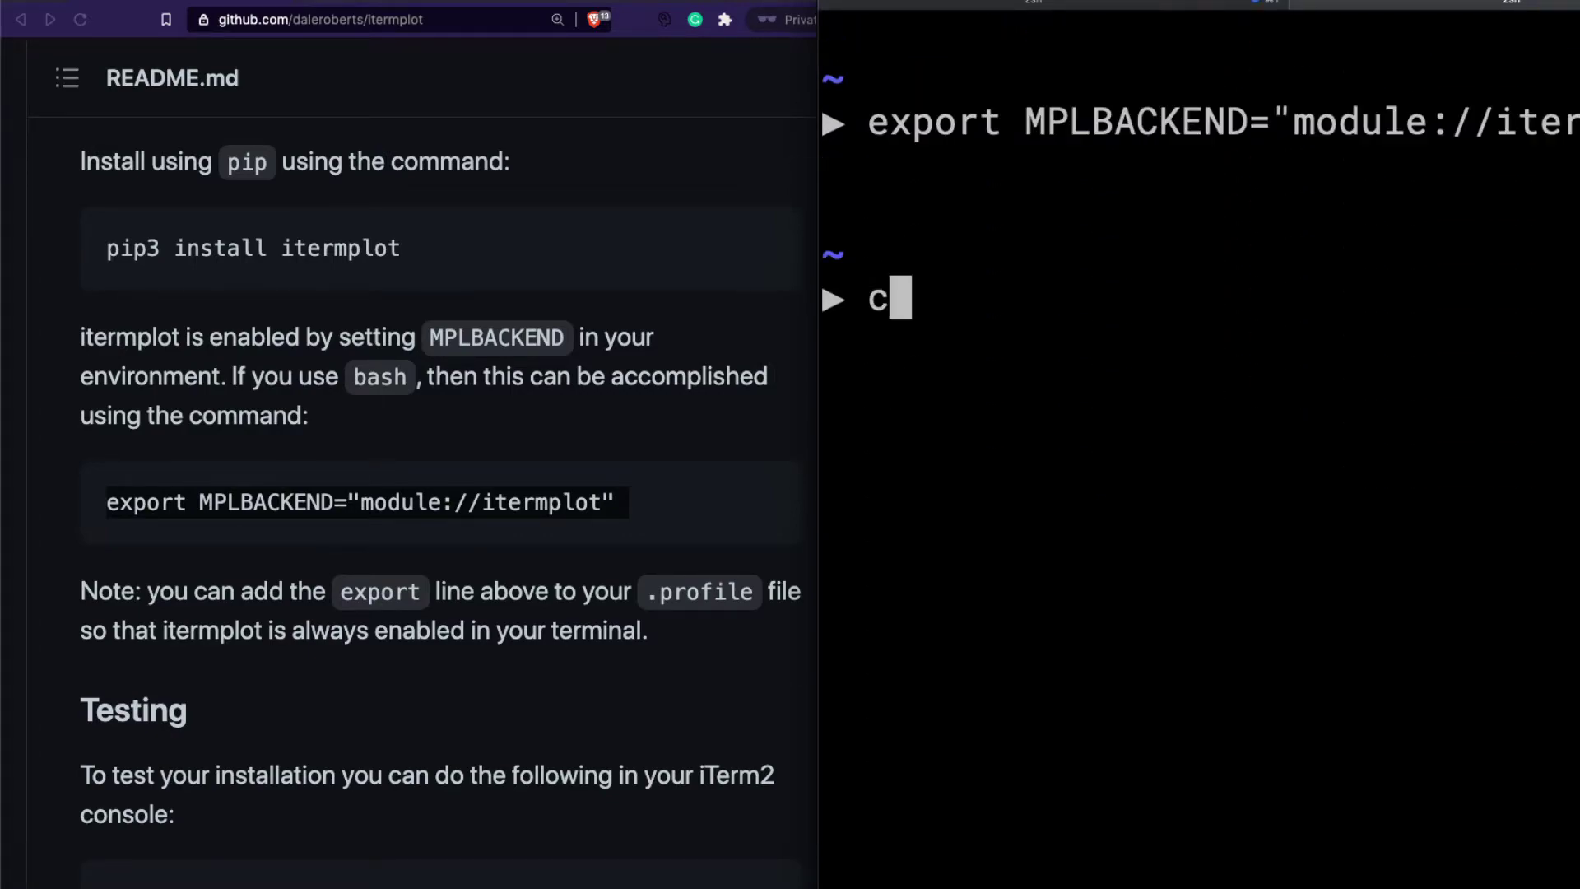
{"action": "type", "text": "lear"}
Step: Clear the screen and echo $MPLBACKEND, confirming the value module://itermplot
{"action": "key", "text": "Return"}
{"action": "scroll", "coordinate": [424, 614], "scroll_direction": "down", "scroll_amount": 2}
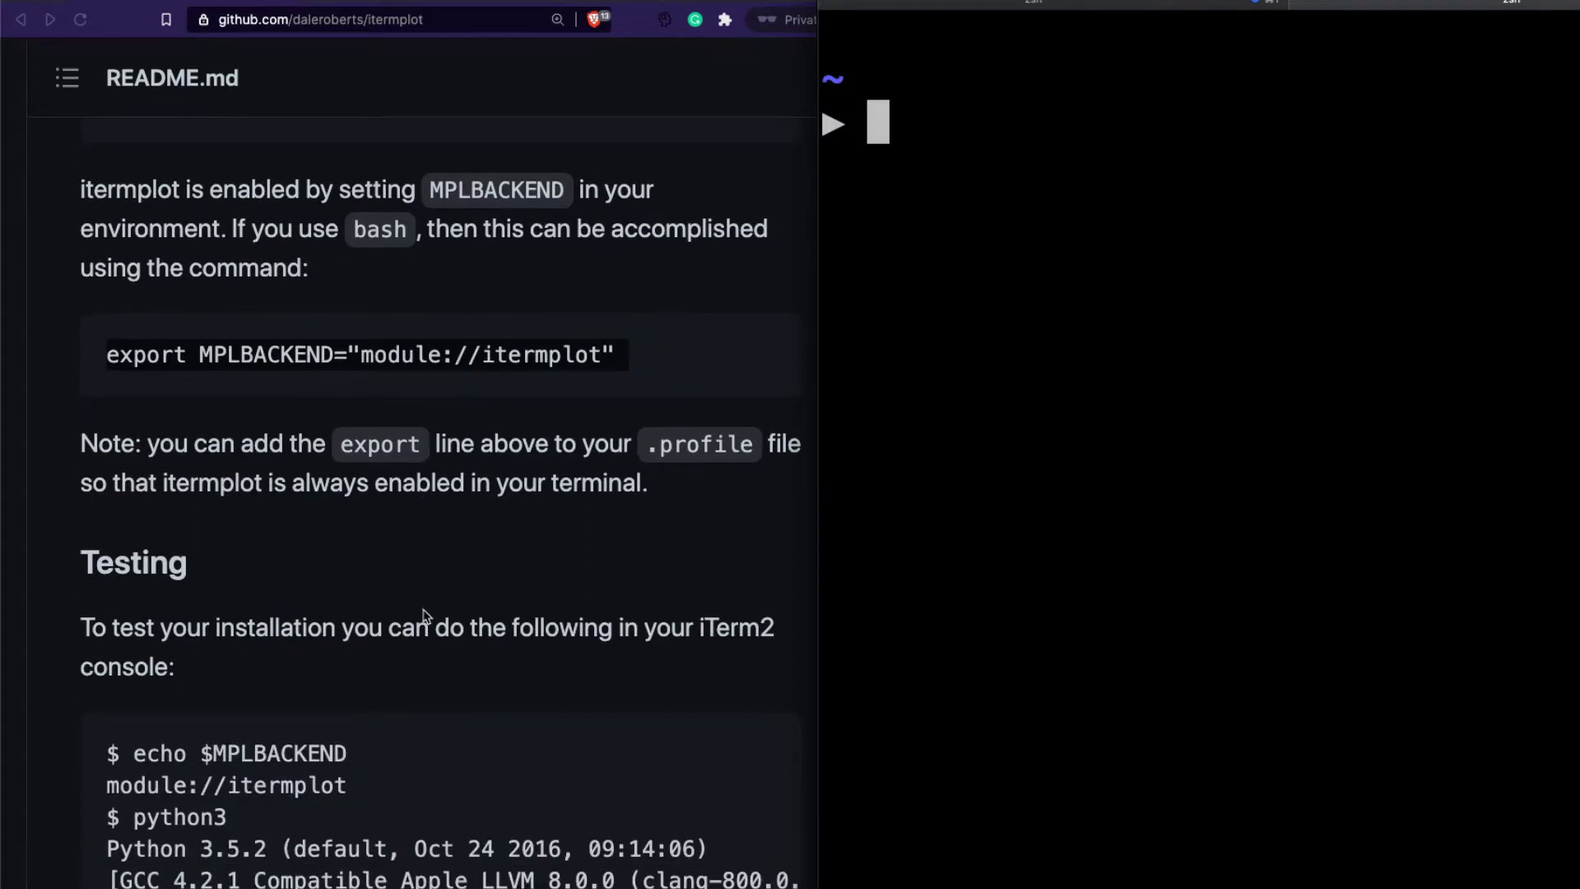
{"action": "type", "text": "$"}
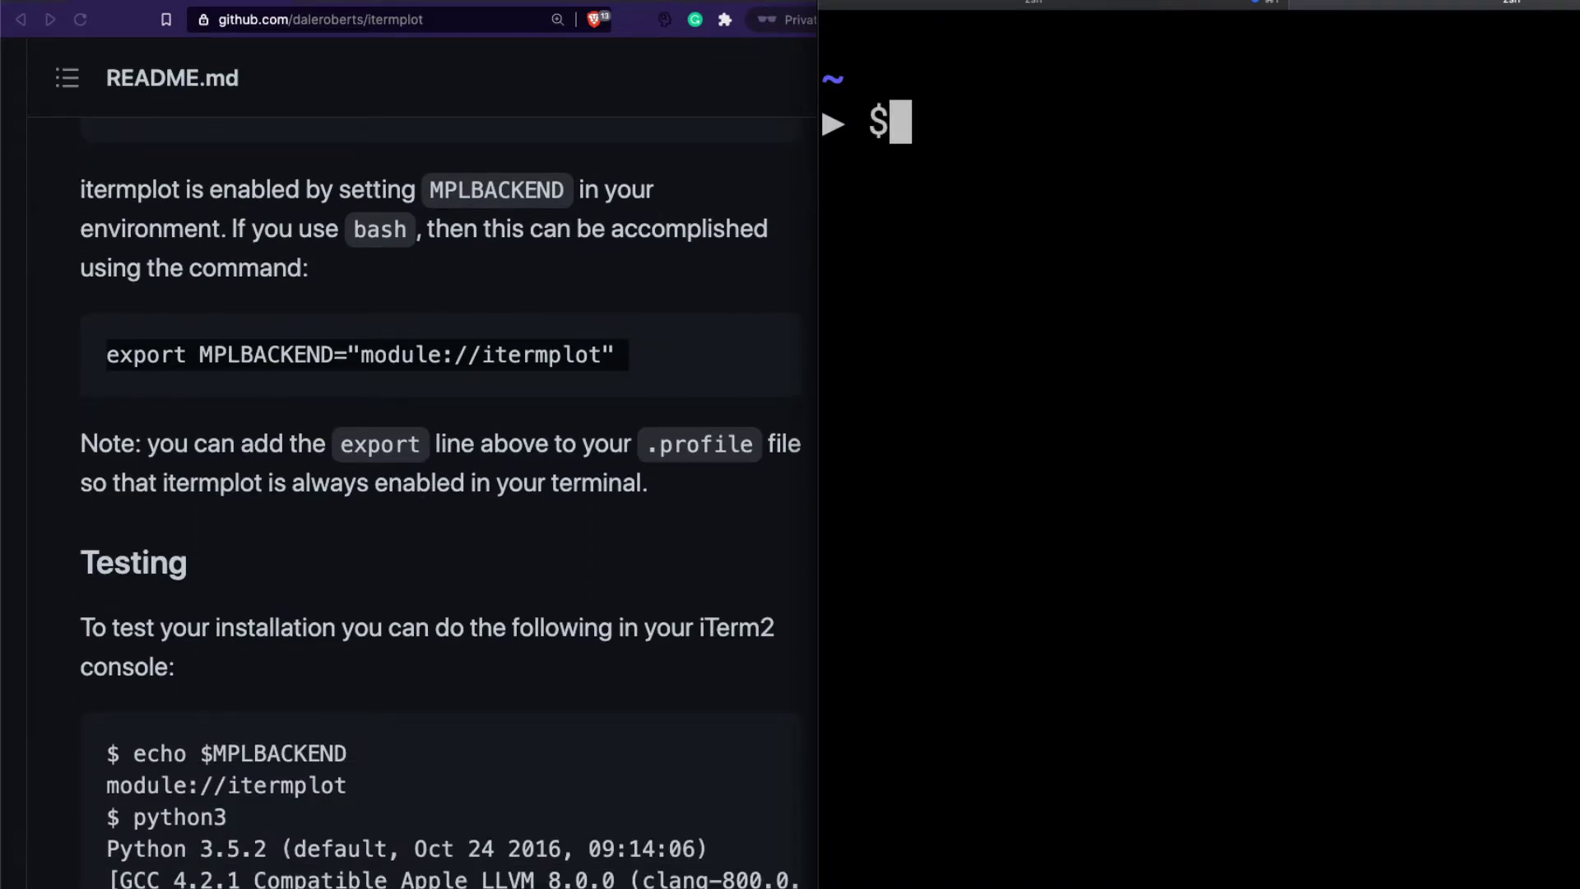
{"action": "type", "text": "ec"}
{"action": "key", "text": "BackSpace"}
{"action": "key", "text": "BackSpace"}
{"action": "key", "text": "BackSpace"}
{"action": "type", "text": "echo "}
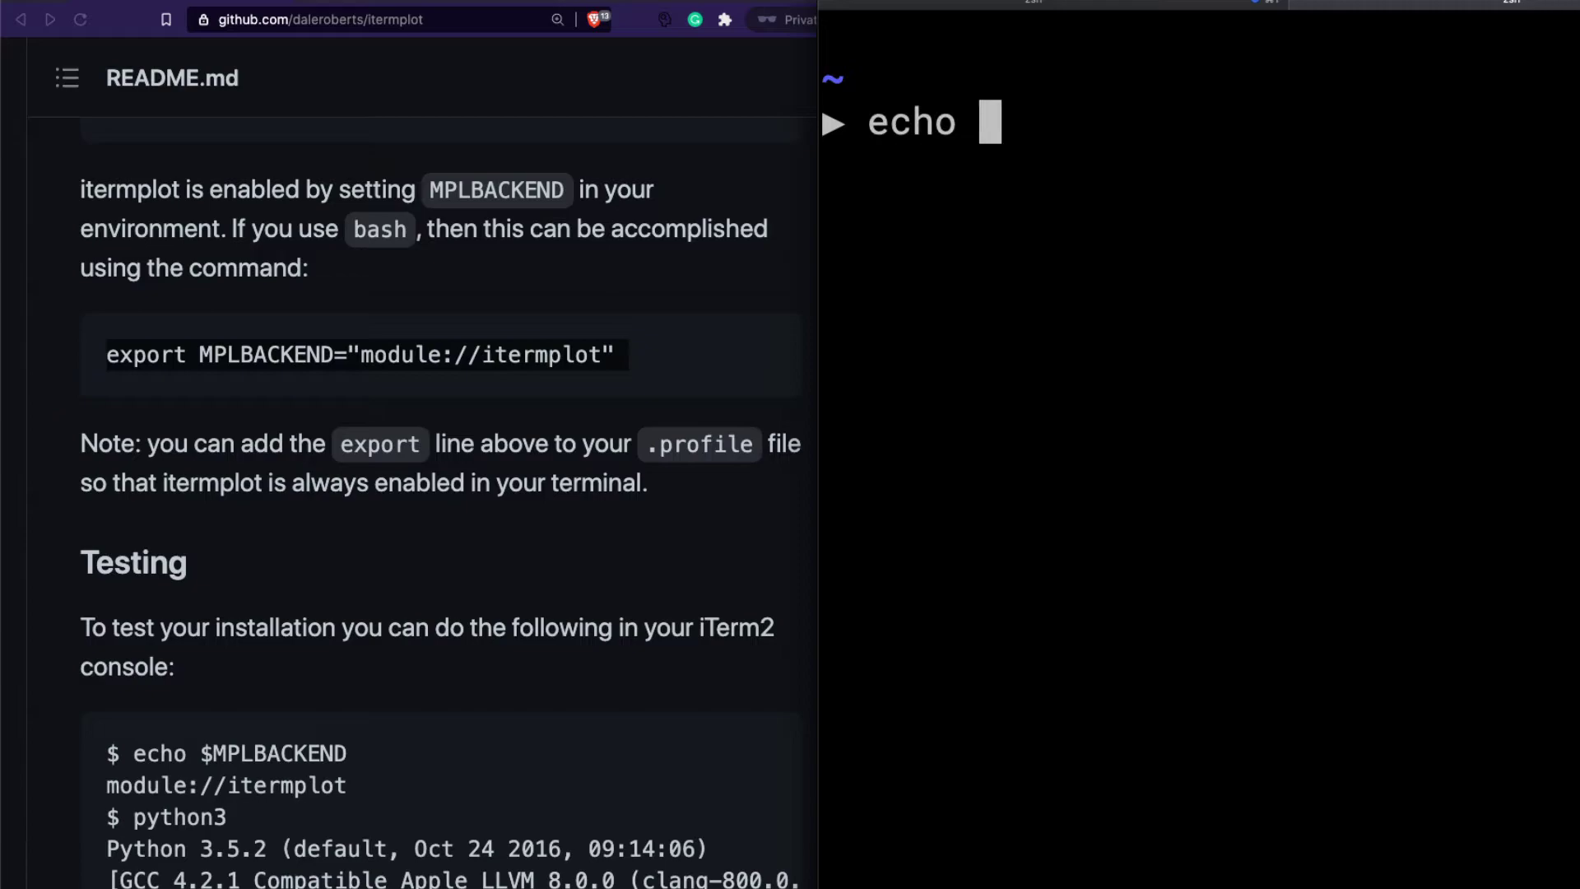
{"action": "type", "text": "$MPLBACKEN"}
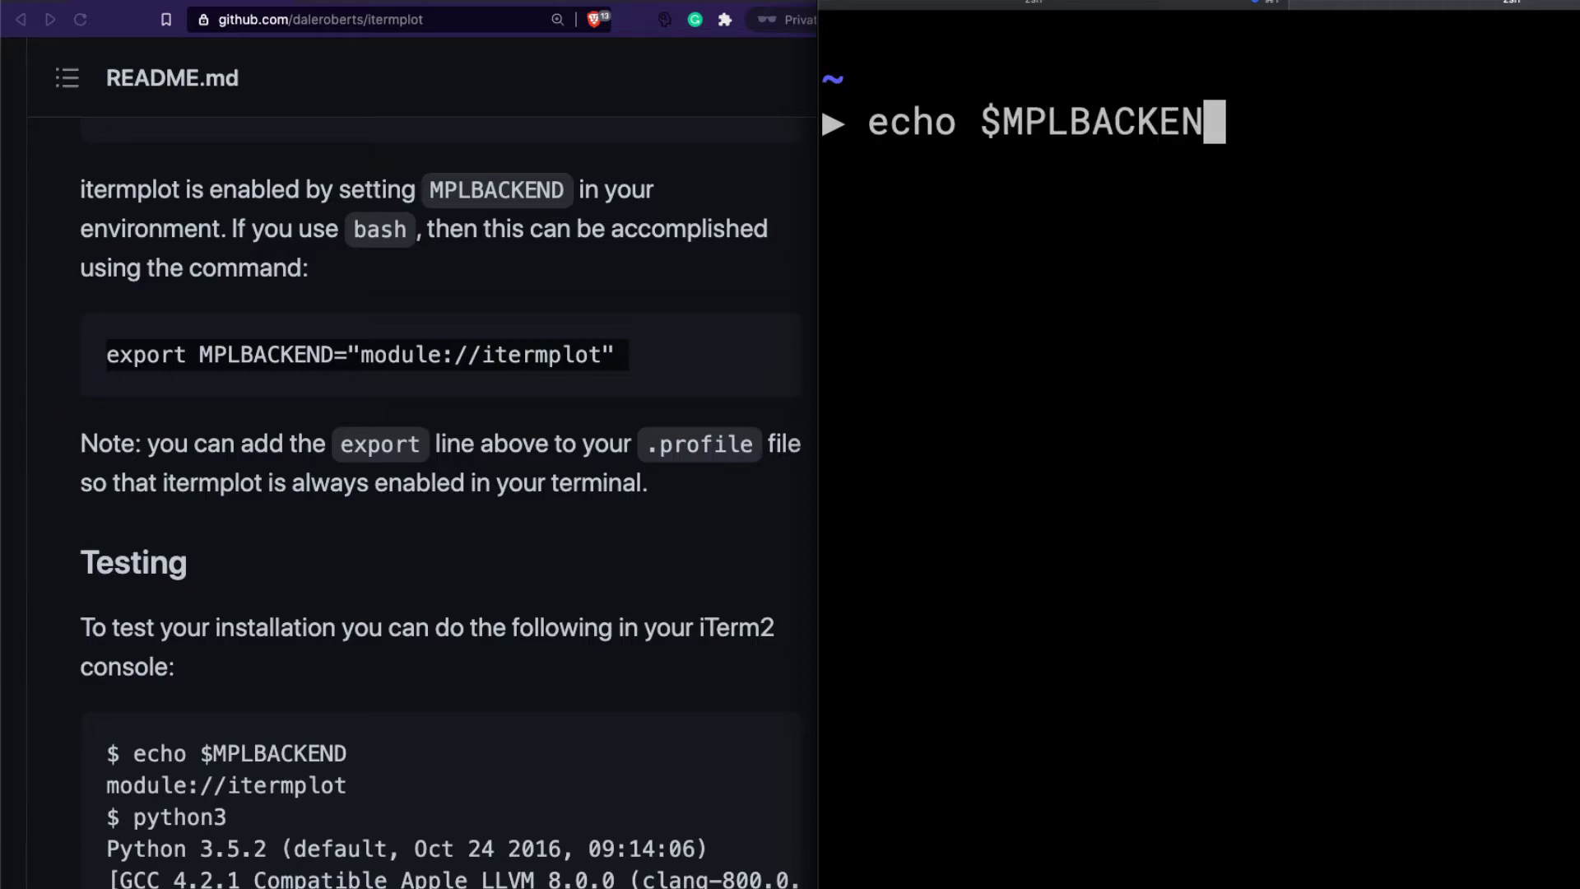
{"action": "type", "text": "D"}
{"action": "key", "text": "Return"}
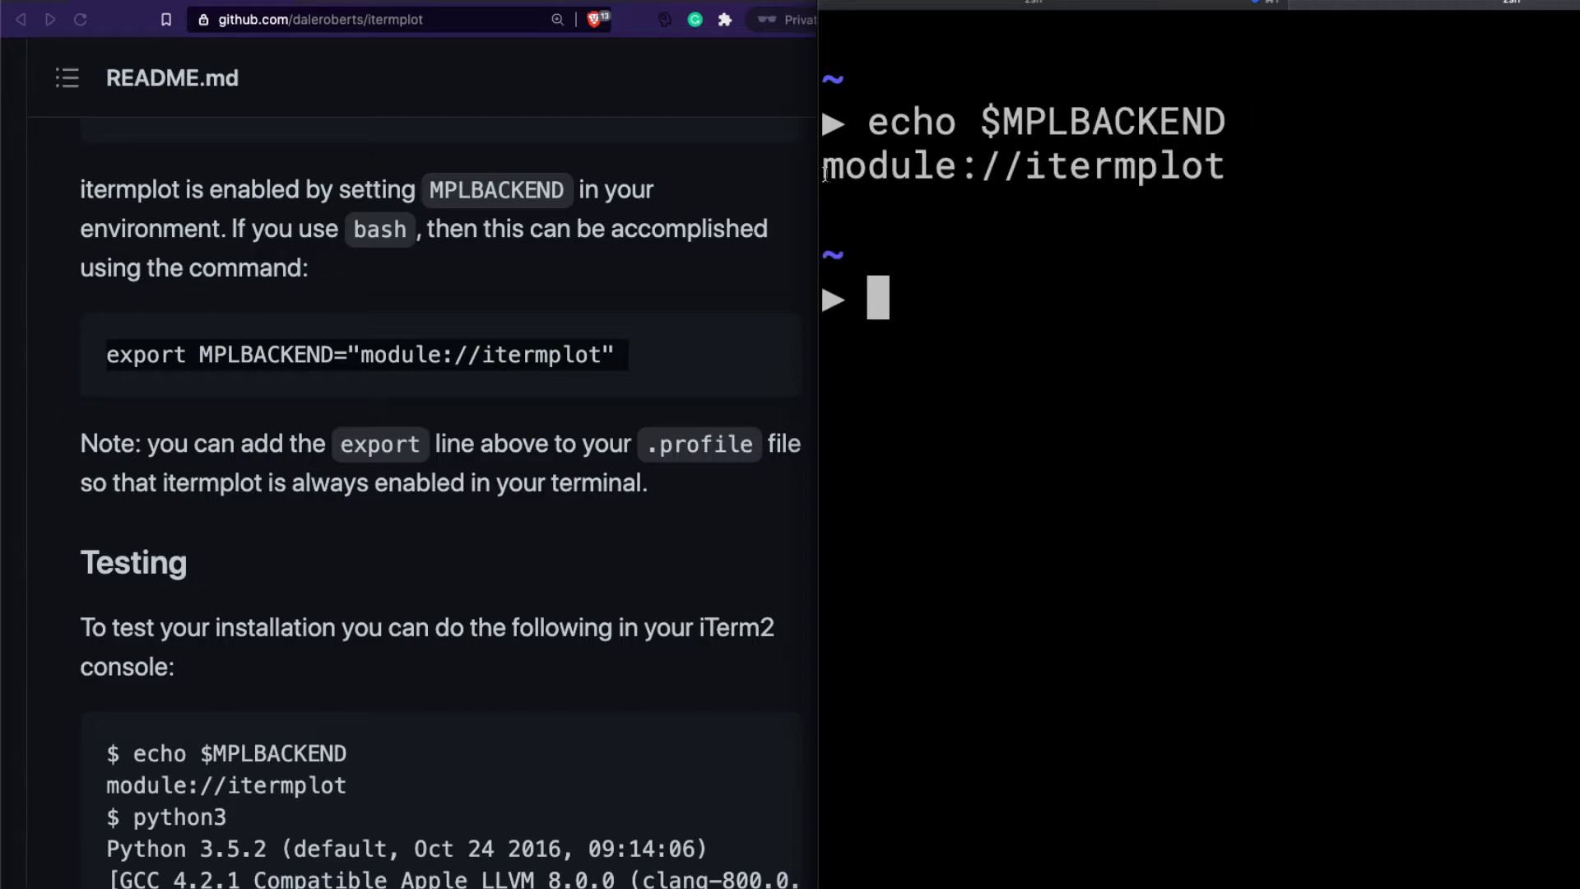
{"action": "mouse_move", "coordinate": [824, 167]}
{"action": "left_mouse_down"}
{"action": "mouse_move", "coordinate": [1224, 167]}
{"action": "mouse_move", "coordinate": [820, 166]}
{"action": "left_mouse_up"}
Step: Clear the terminal and start the python3 interpreter
{"action": "left_click", "coordinate": [1100, 120]}
{"action": "type", "text": "clear"}
{"action": "key", "text": "Return"}
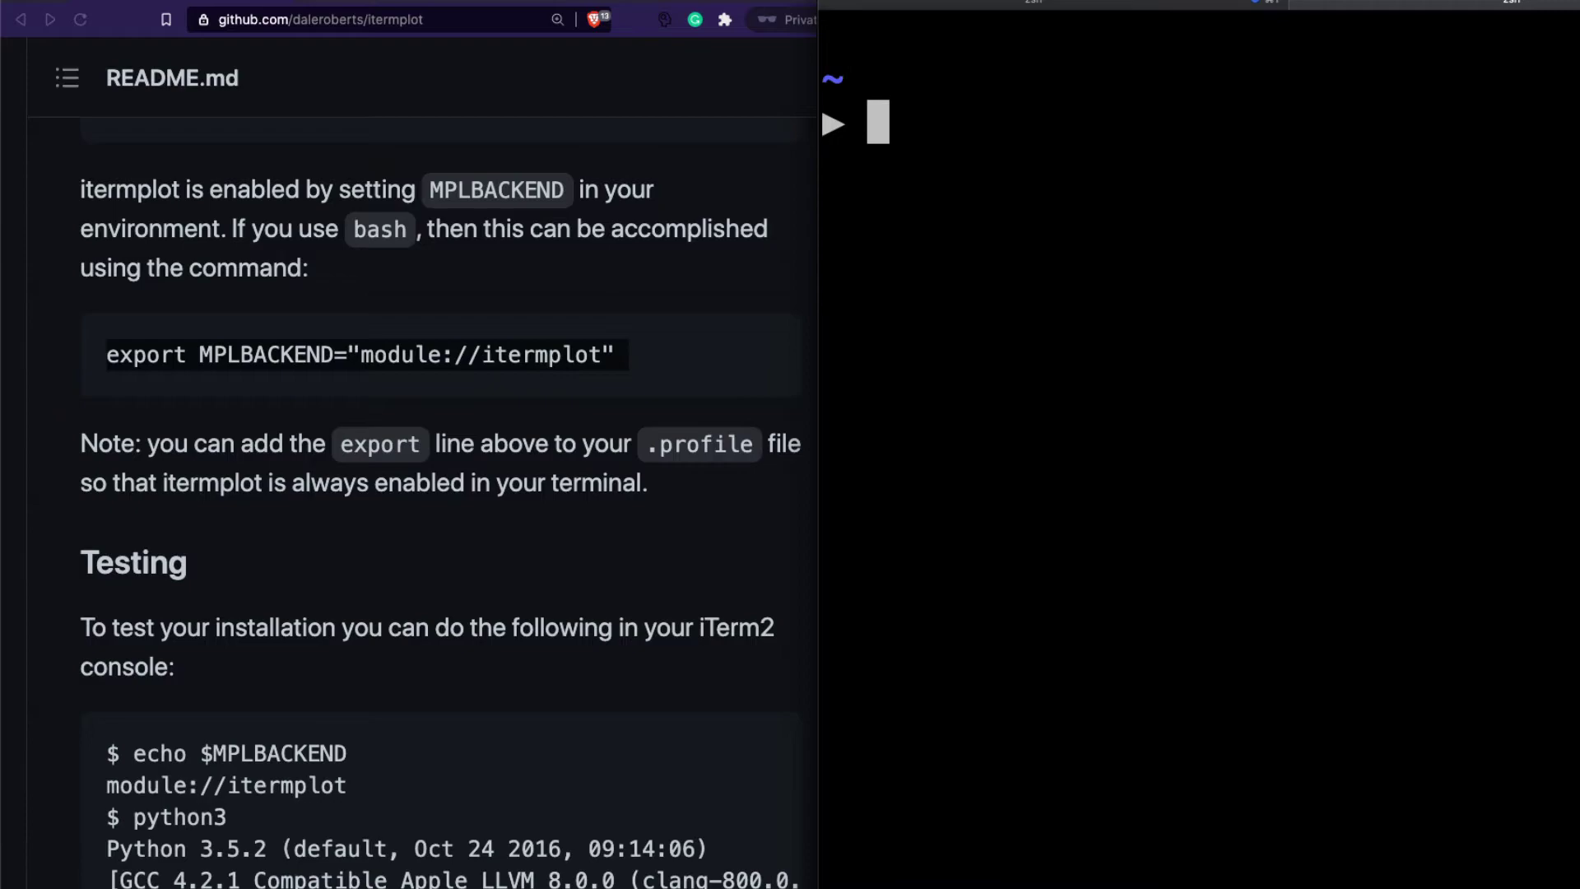
{"action": "type", "text": "python3"}
{"action": "key", "text": "Return"}
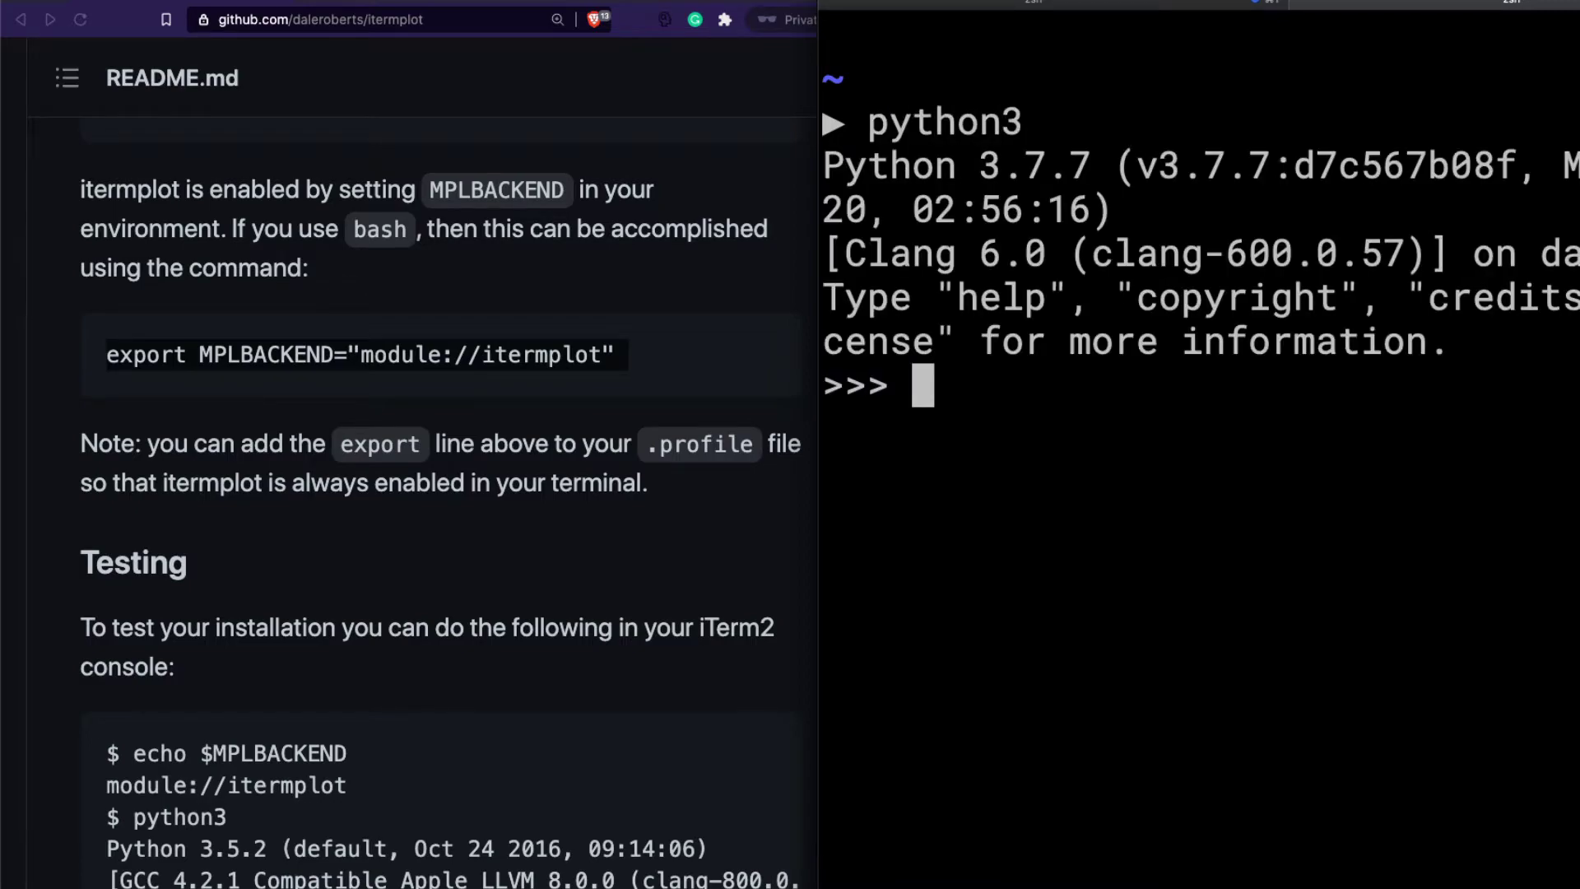
{"action": "type", "text": "clear"}
Step: Import matplotlib.pyplot as plt and run plt.plot([10,202,33,33,10])
{"action": "key", "text": "BackSpace"}
{"action": "key", "text": "BackSpace"}
{"action": "key", "text": "BackSpace"}
{"action": "key", "text": "BackSpace"}
{"action": "key", "text": "BackSpace"}
{"action": "type", "text": "impor"}
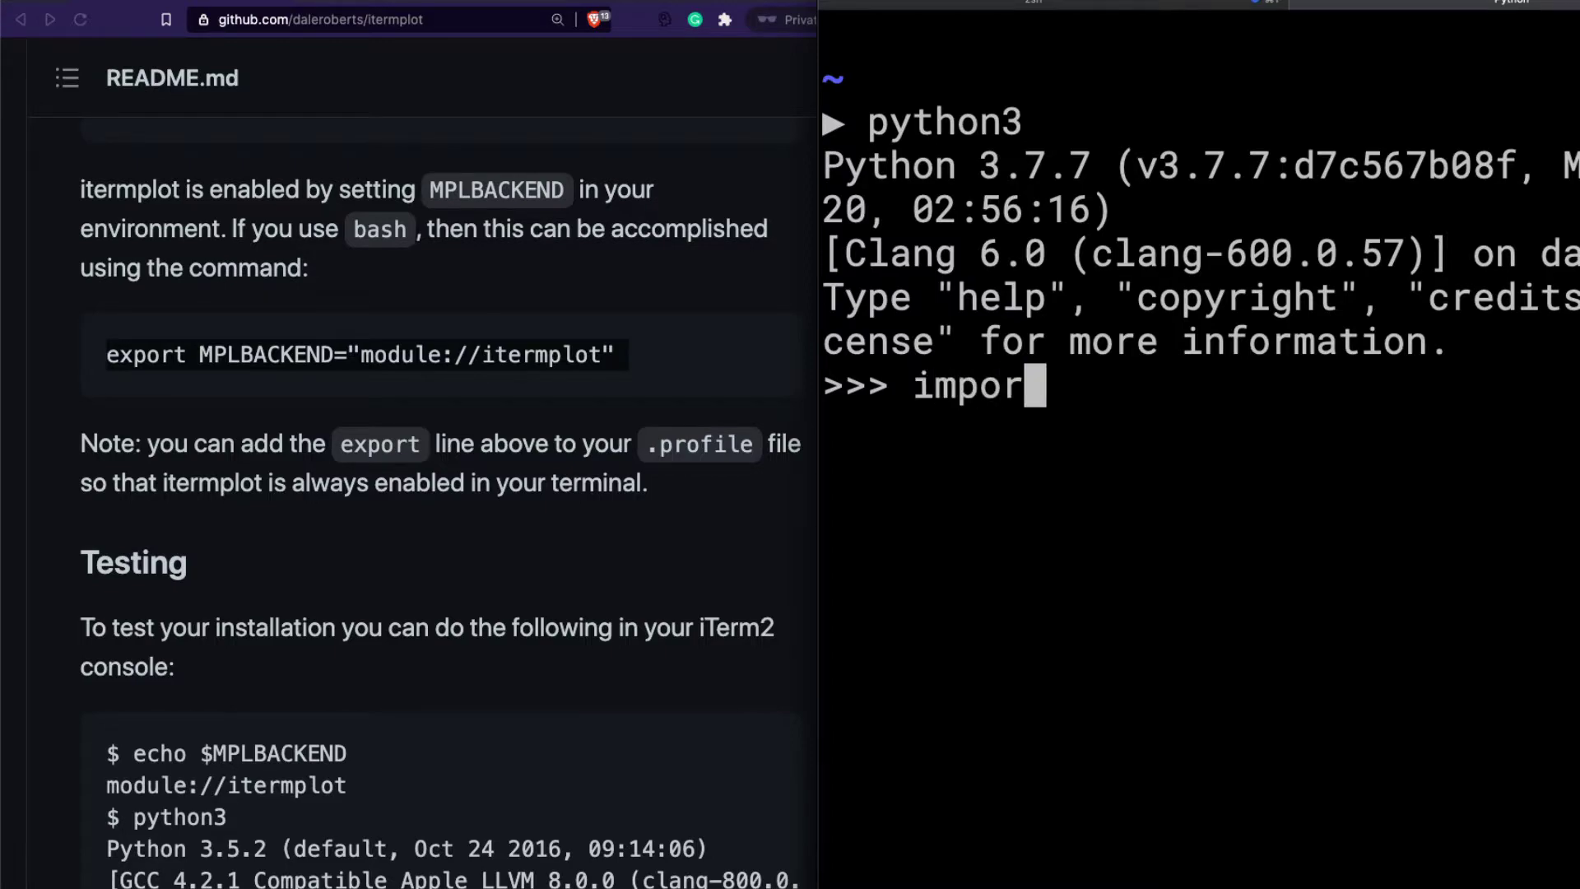
{"action": "type", "text": "t matp"}
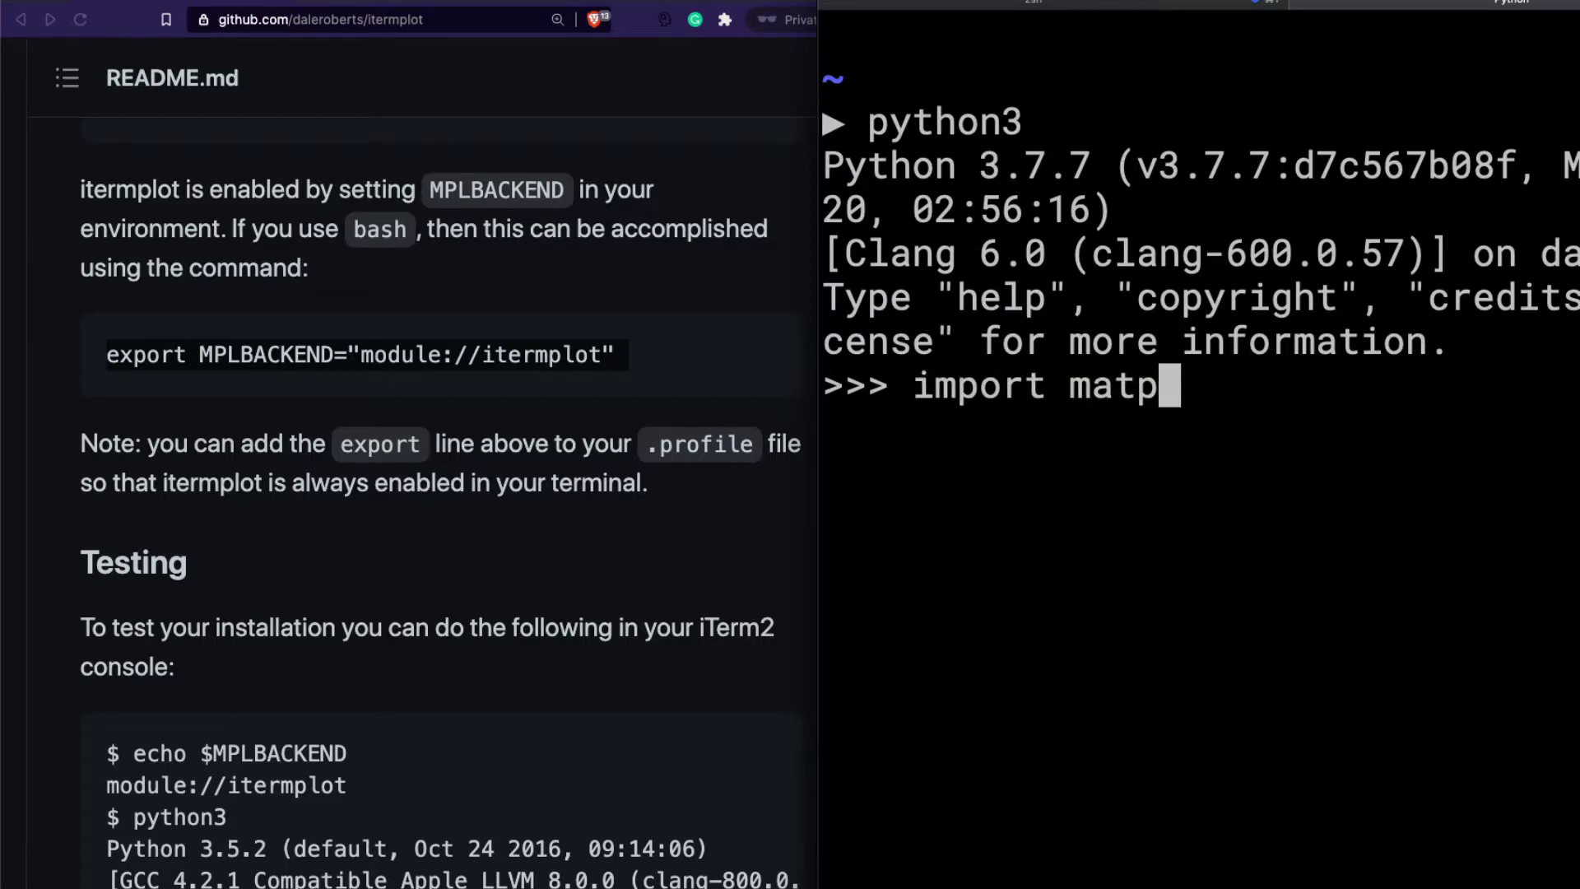
{"action": "type", "text": "p"}
{"action": "key", "text": "BackSpace"}
{"action": "type", "text": "lotlib"}
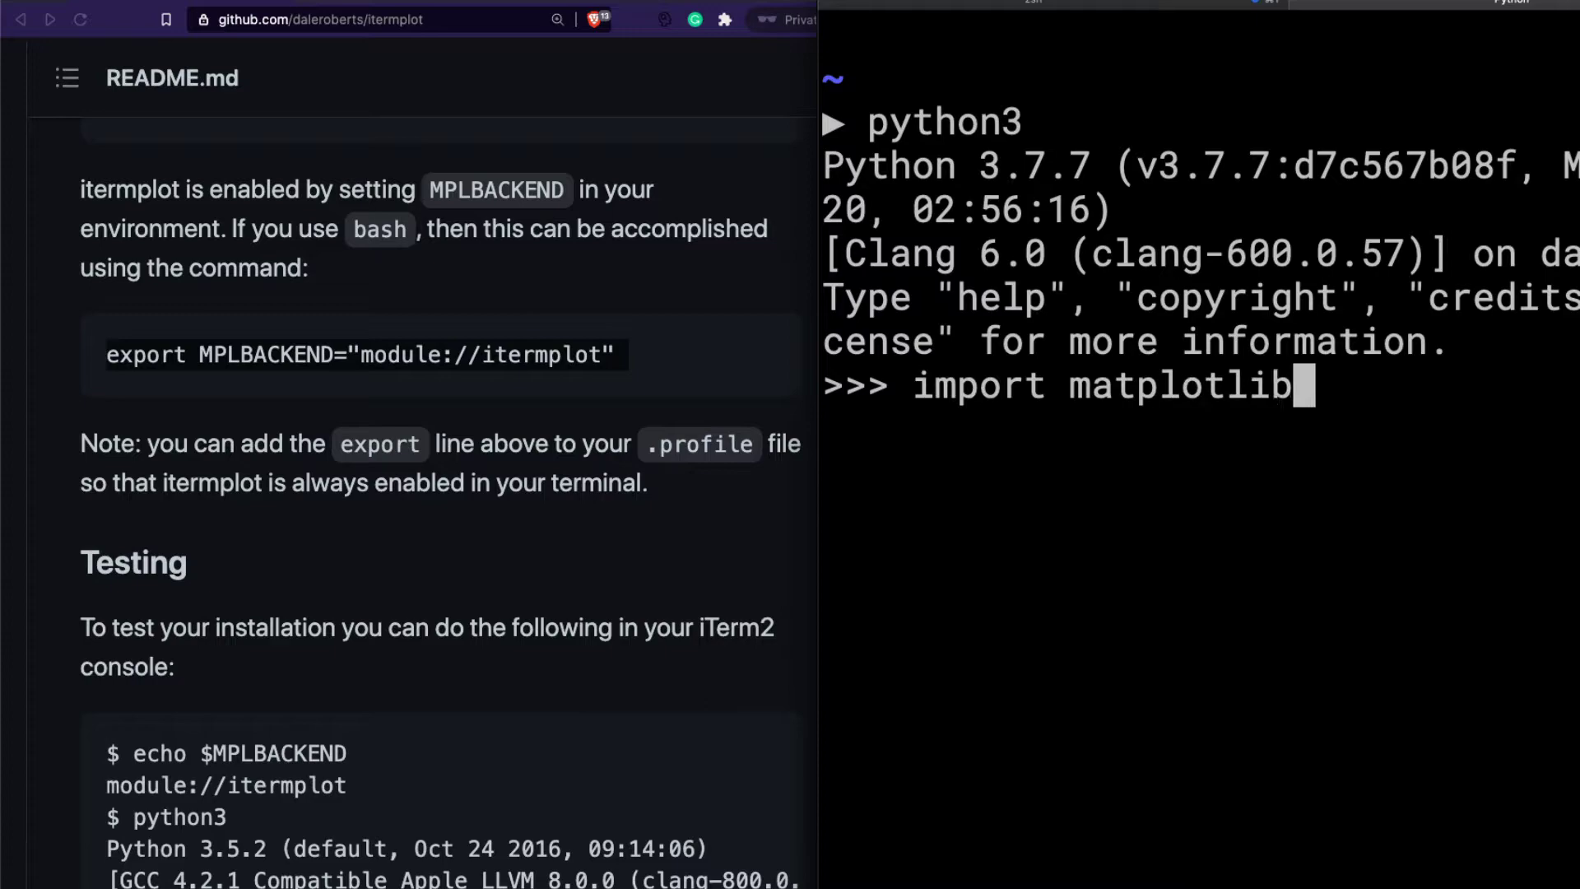
{"action": "type", "text": ".pyplot as"}
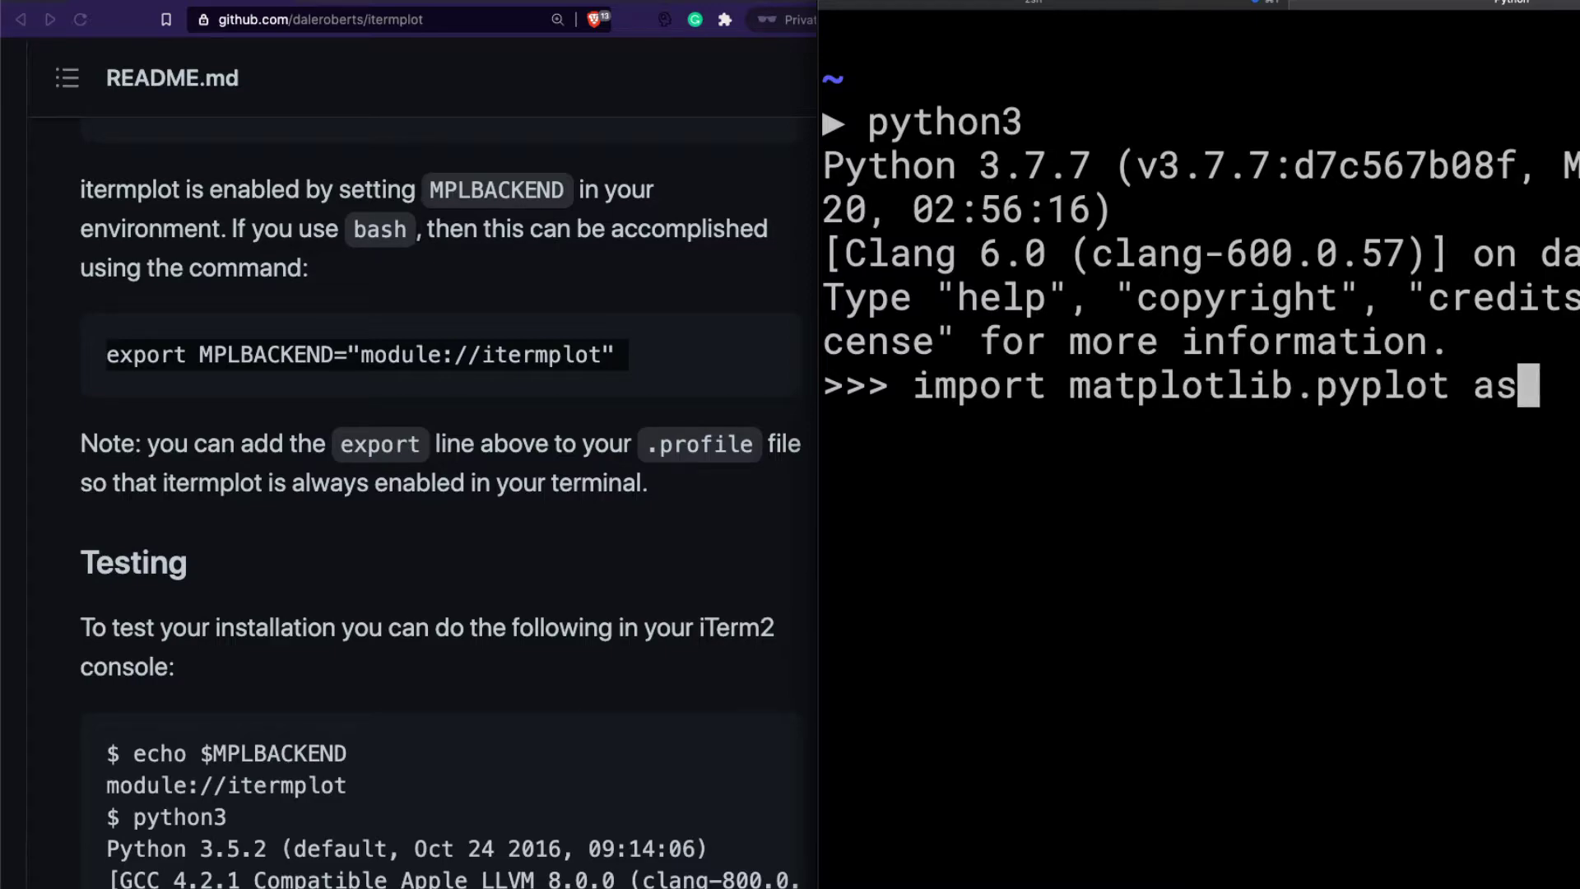
{"action": "type", "text": " plt"}
{"action": "key", "text": "Return"}
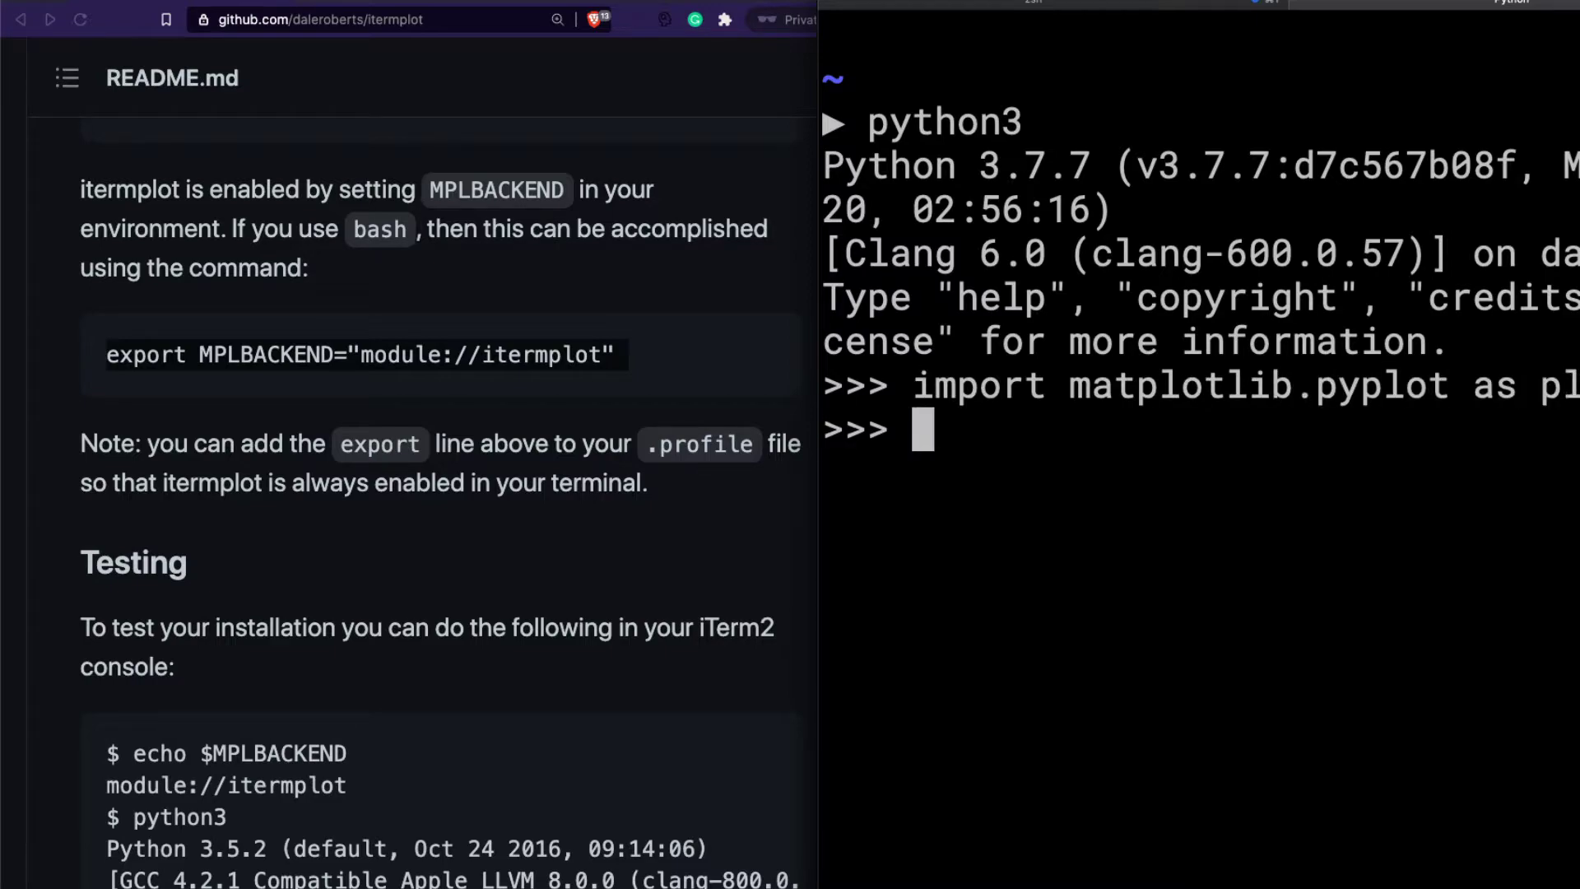
{"action": "type", "text": "plt.plot("}
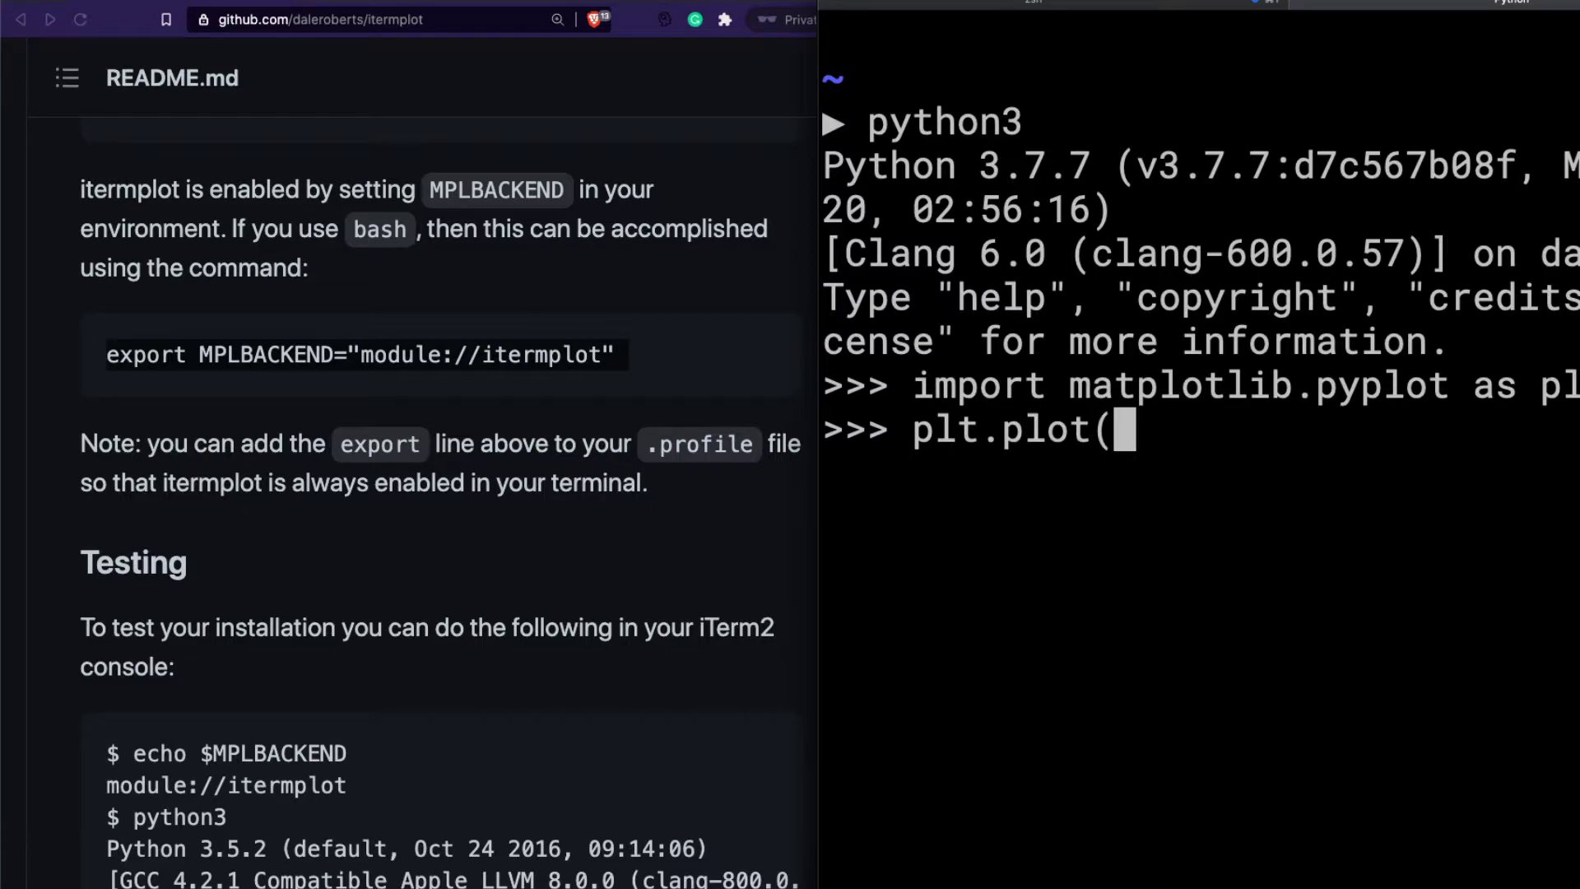
{"action": "type", "text": "[10"}
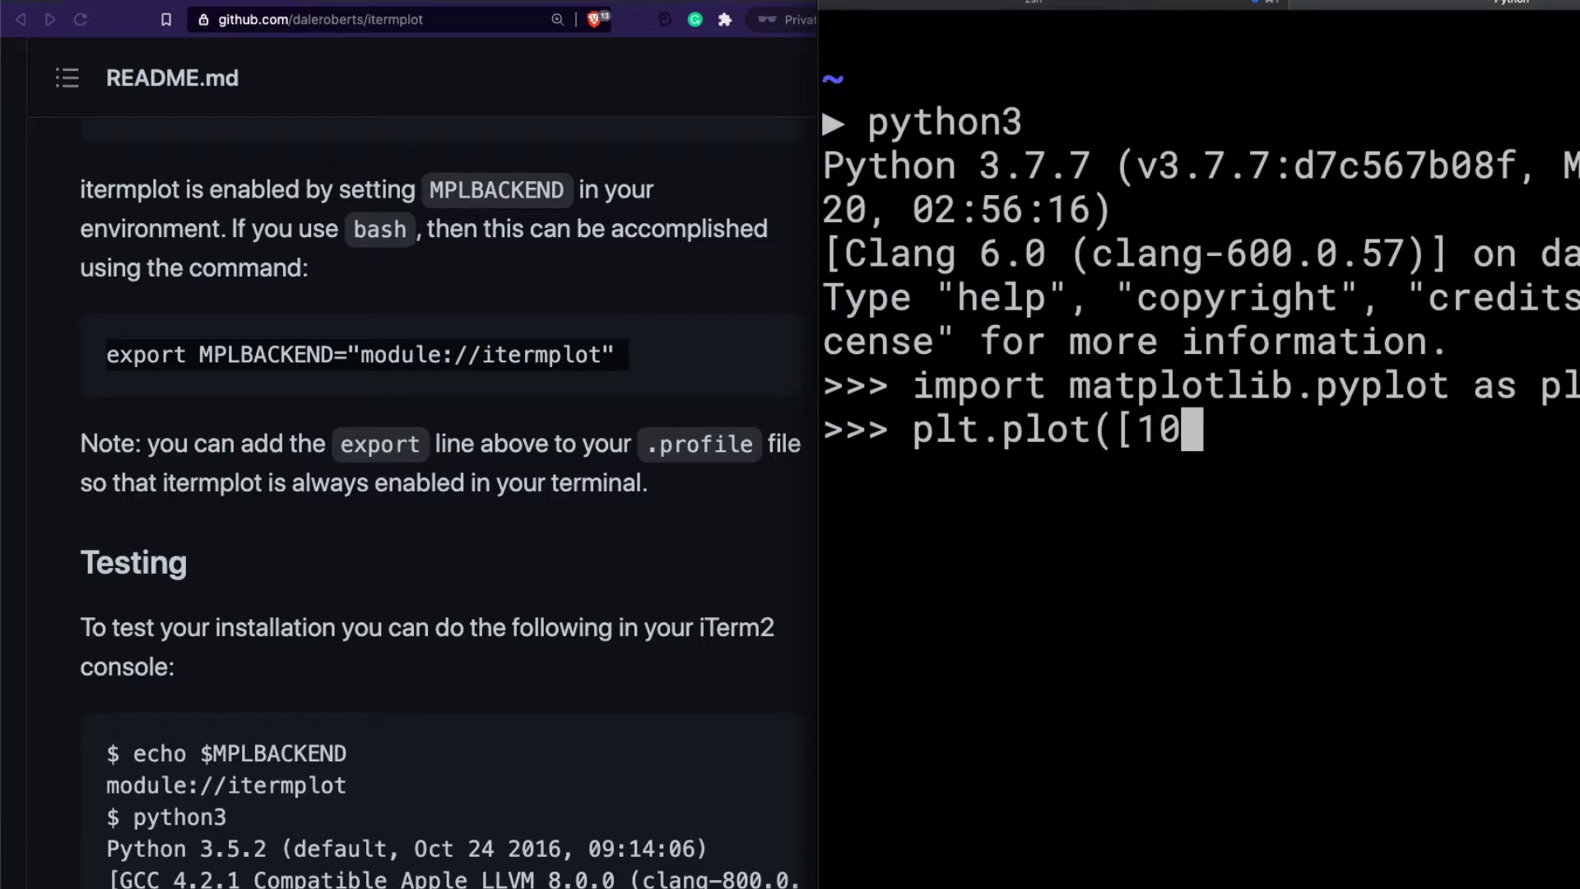
{"action": "type", "text": ",202,33"}
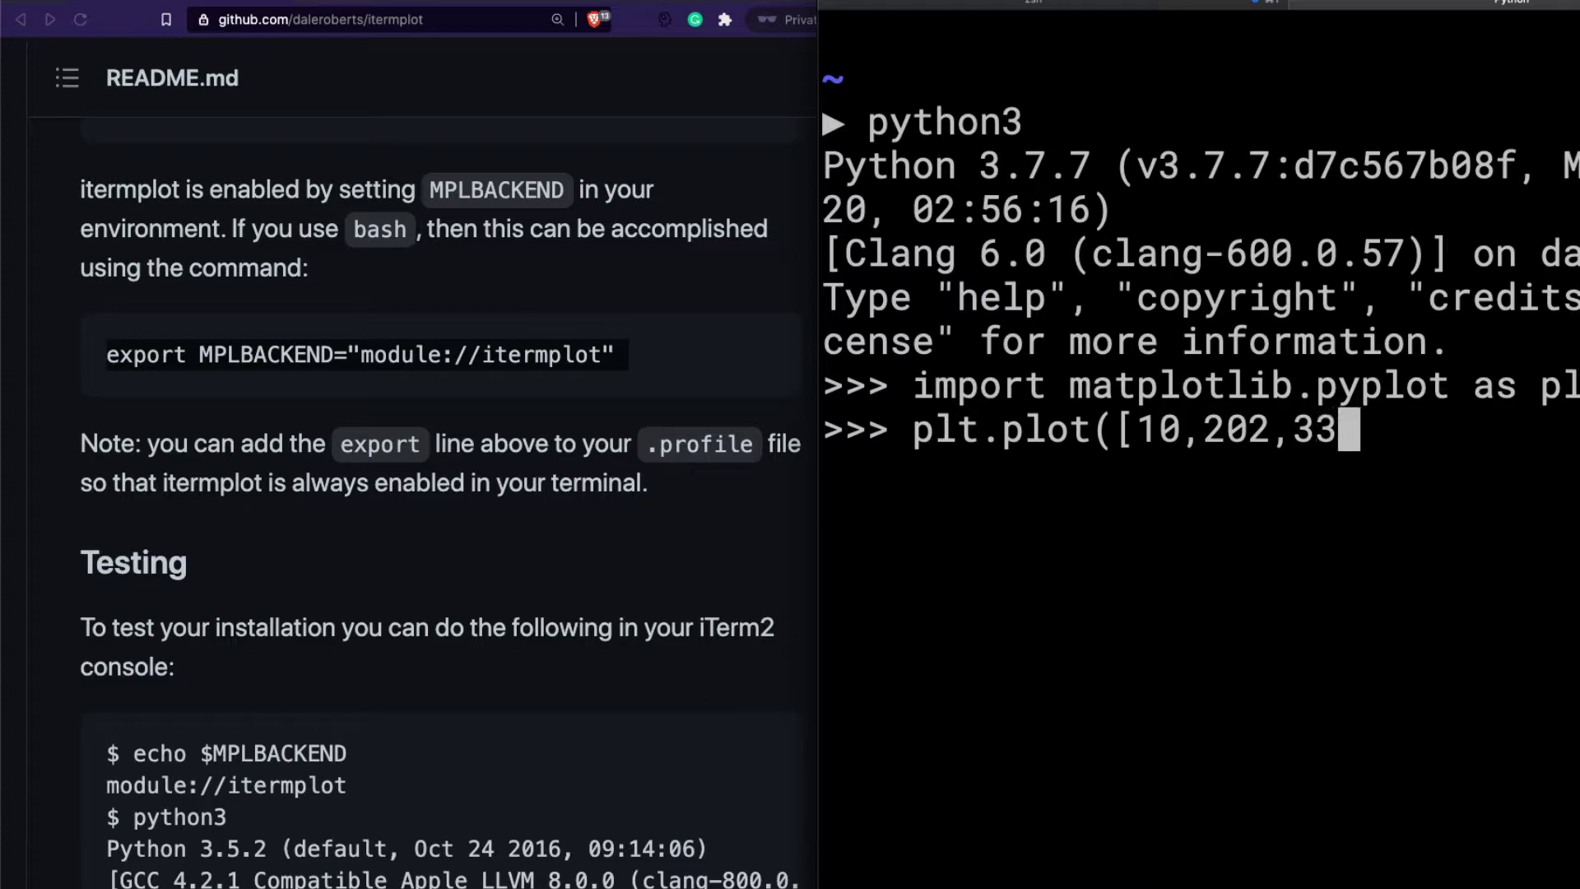
{"action": "type", "text": ",33,"}
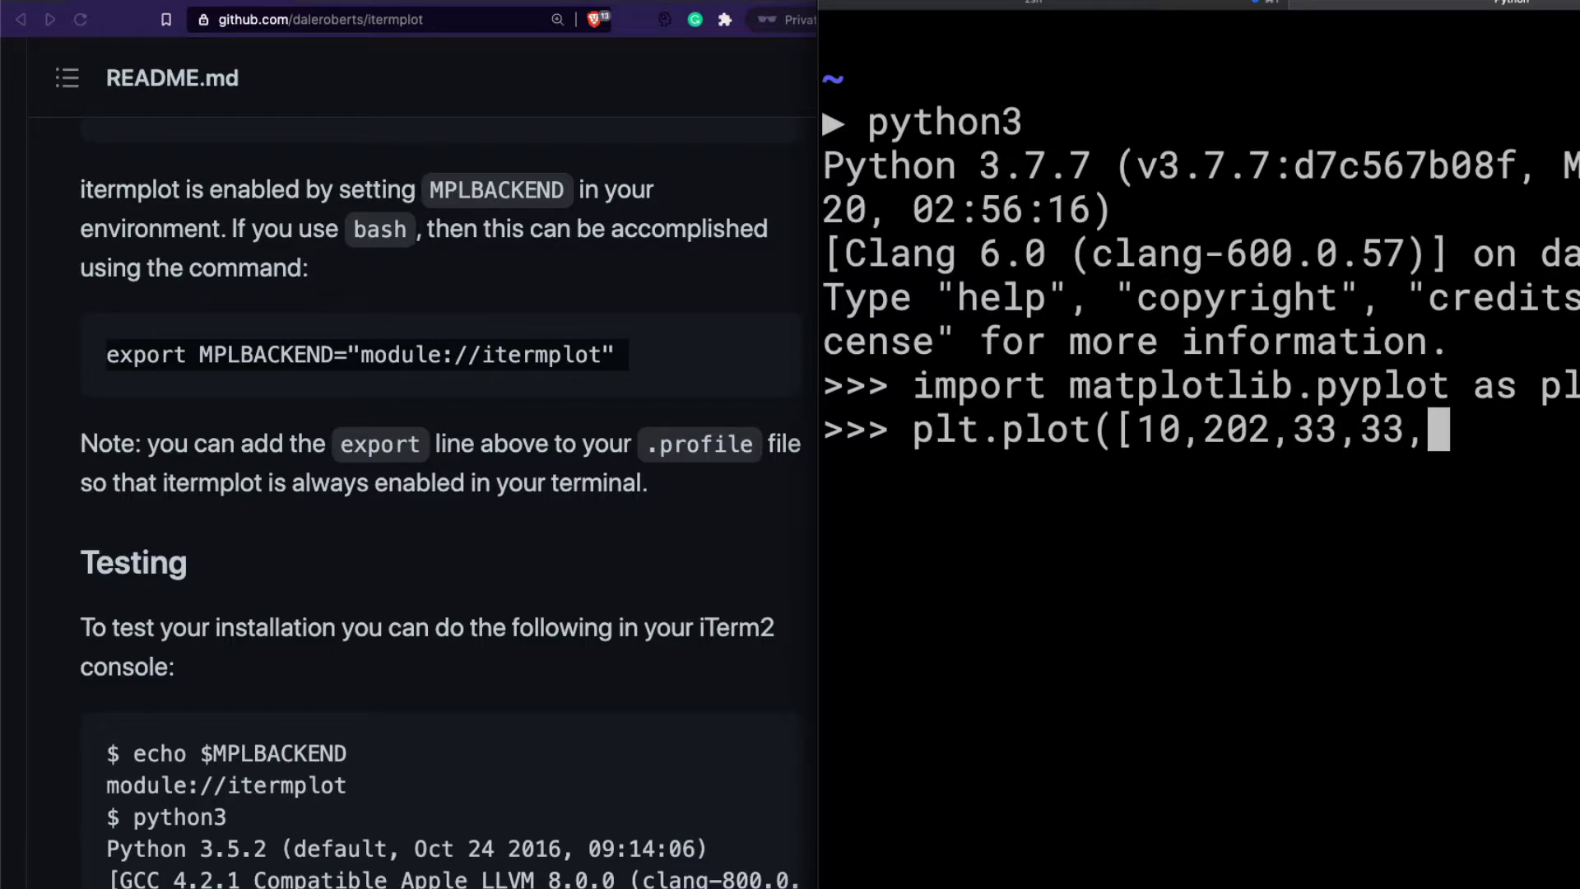
{"action": "type", "text": "10]"}
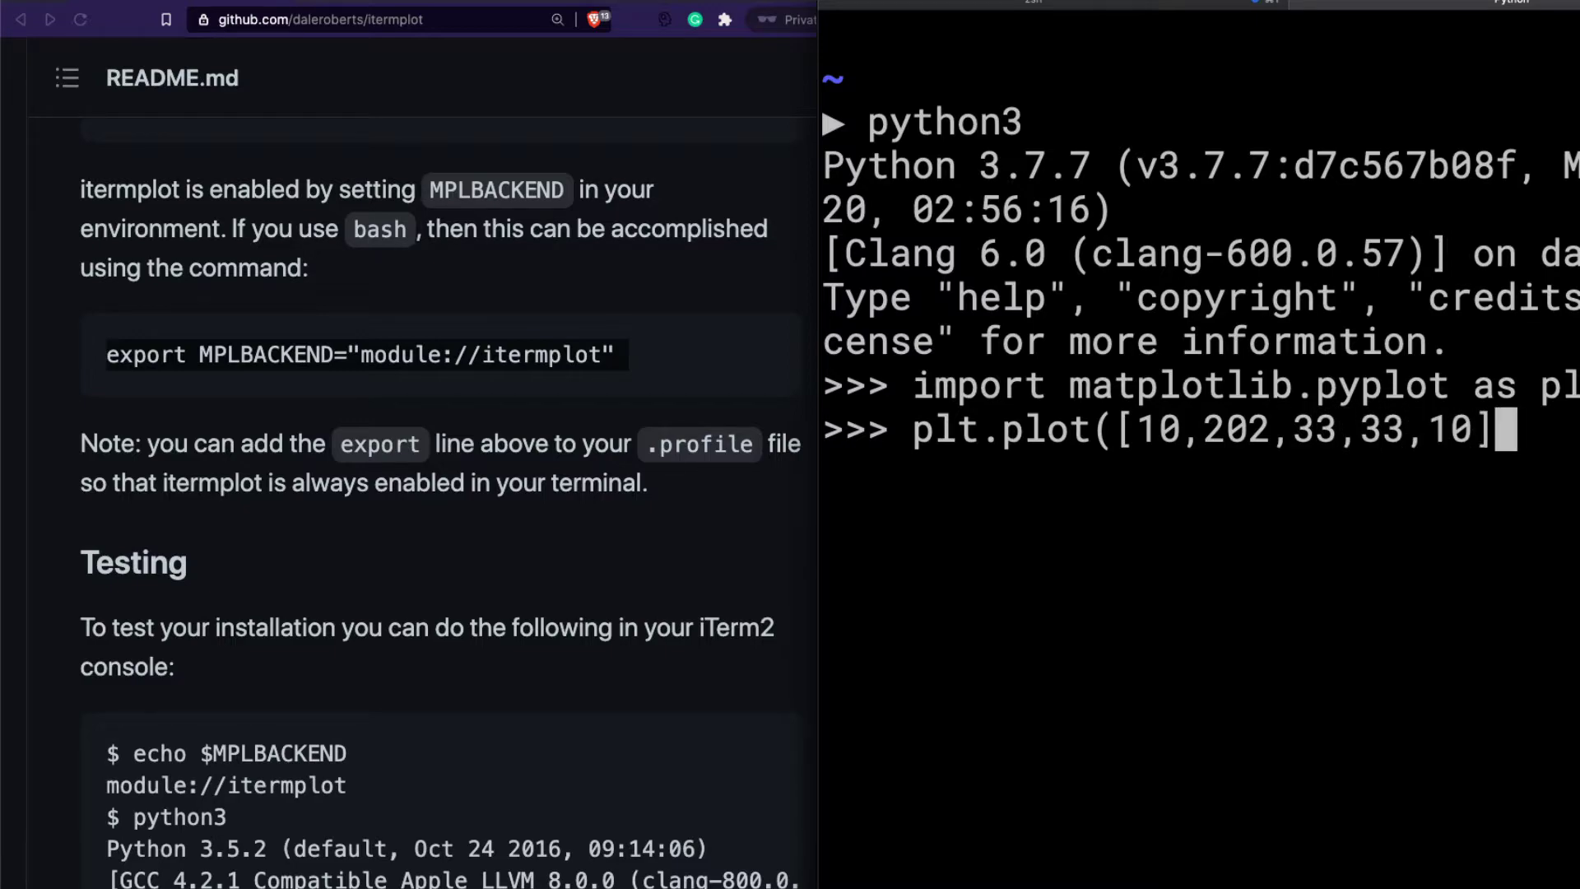
{"action": "type", "text": ")"}
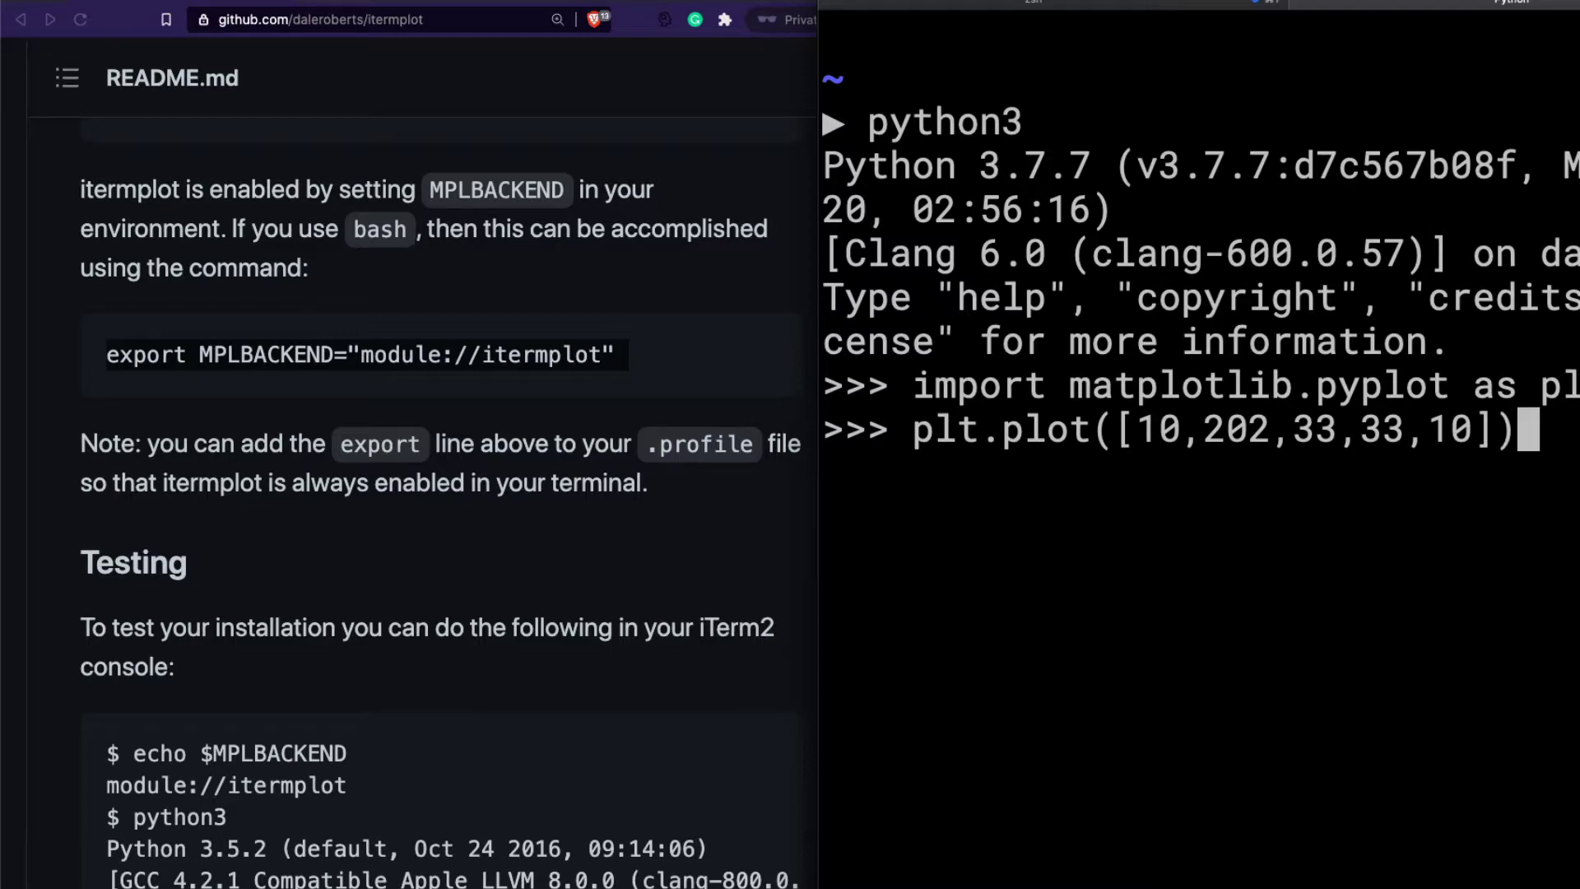
{"action": "key", "text": "Return"}
{"action": "type", "text": "p"}
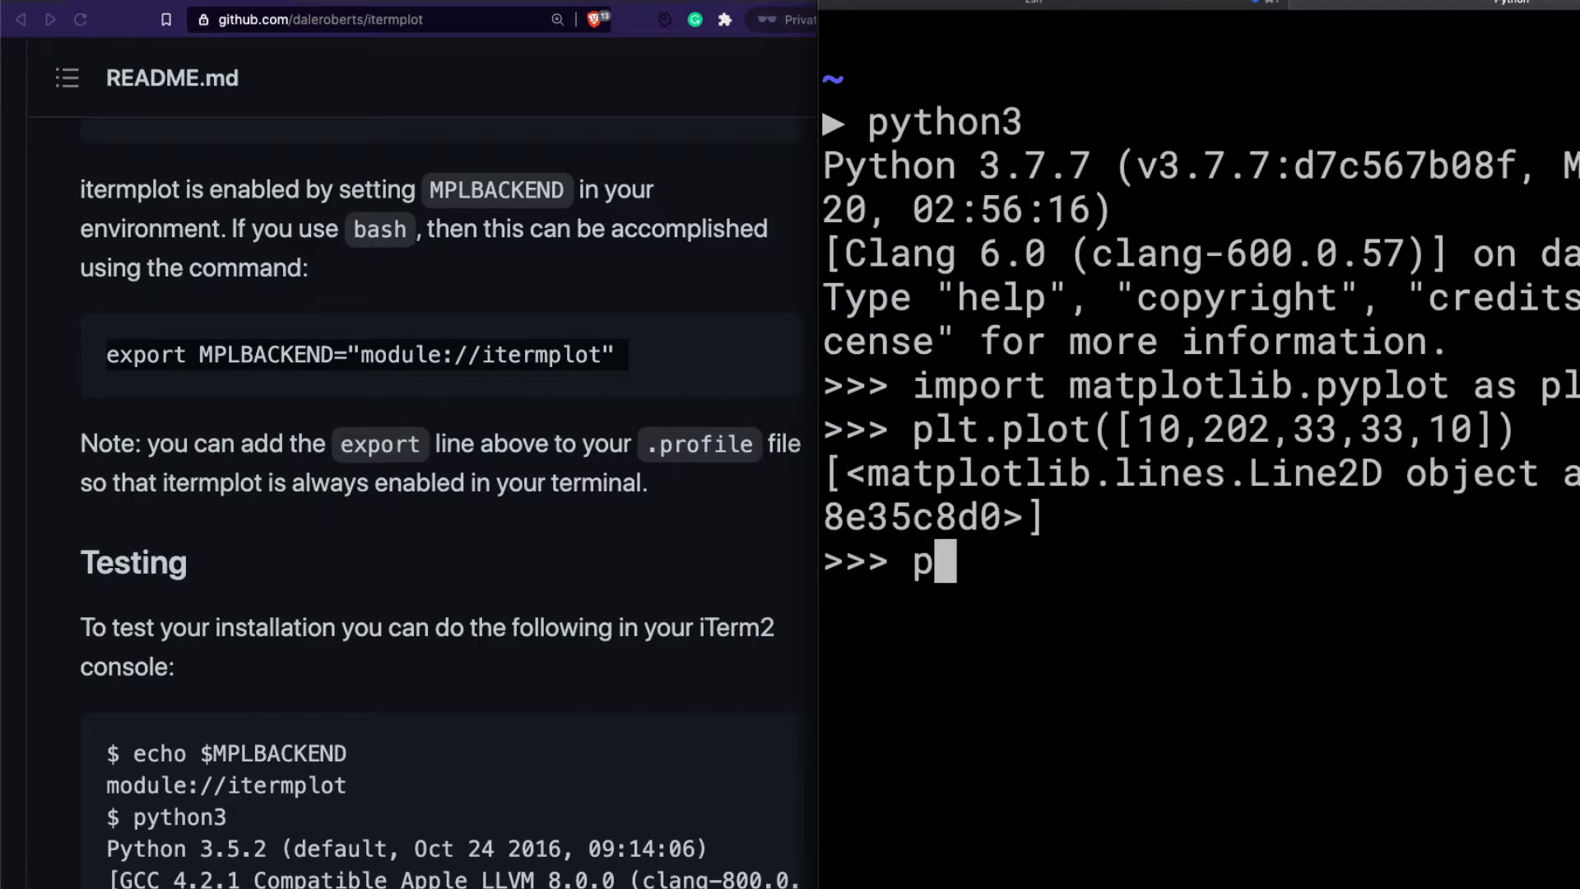
{"action": "type", "text": "lt.show("}
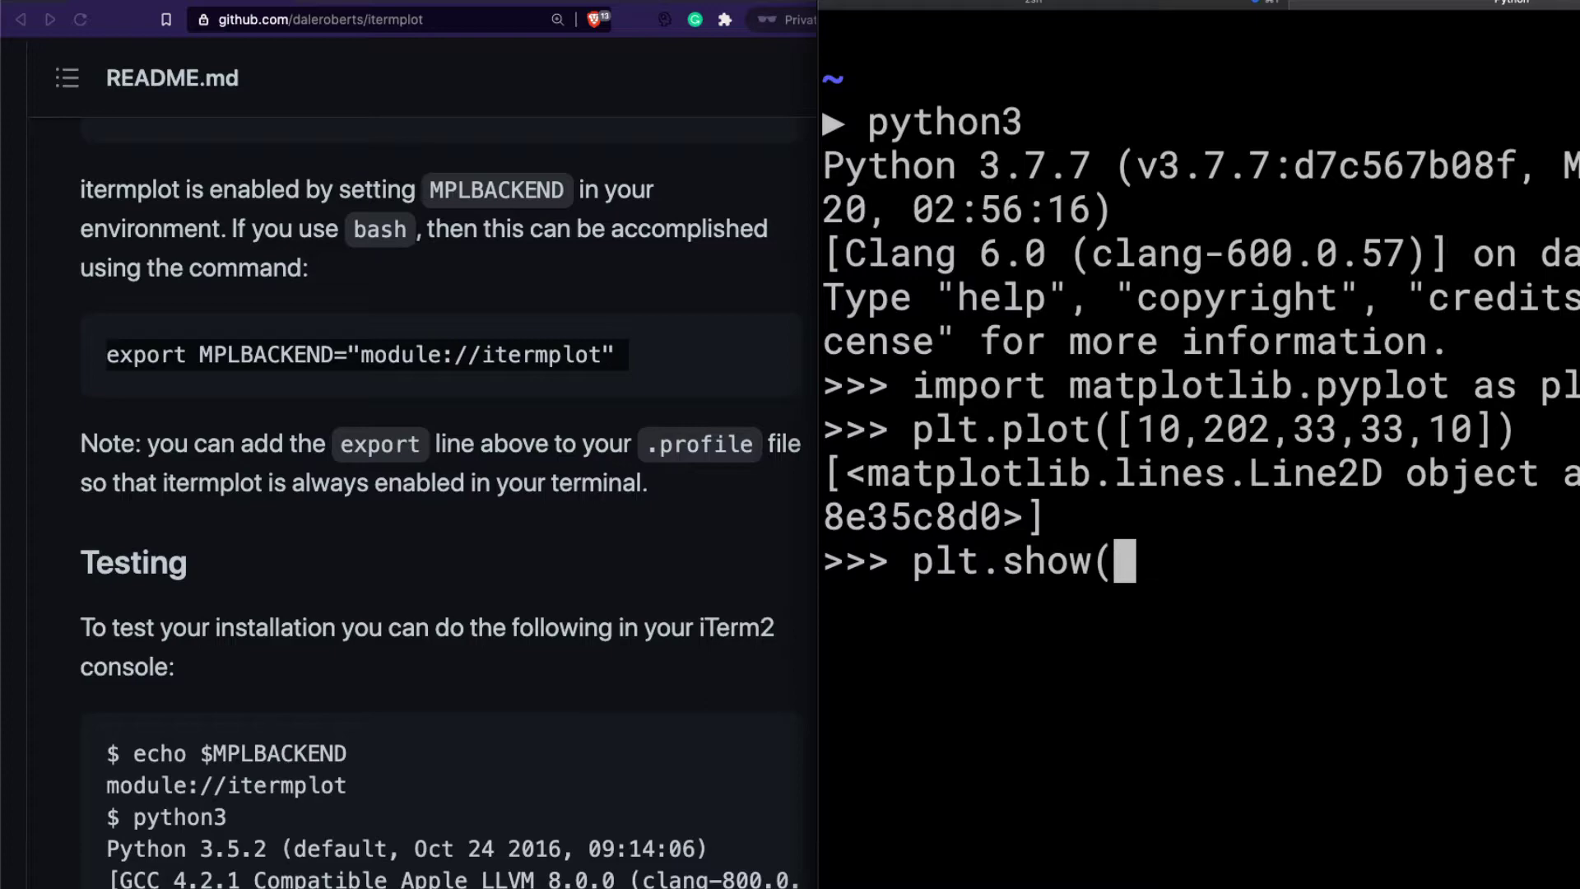
{"action": "type", "text": ")"}
Step: Run plt.show(), permanently allow the inline image download, and widen the terminal window
{"action": "key", "text": "Return"}
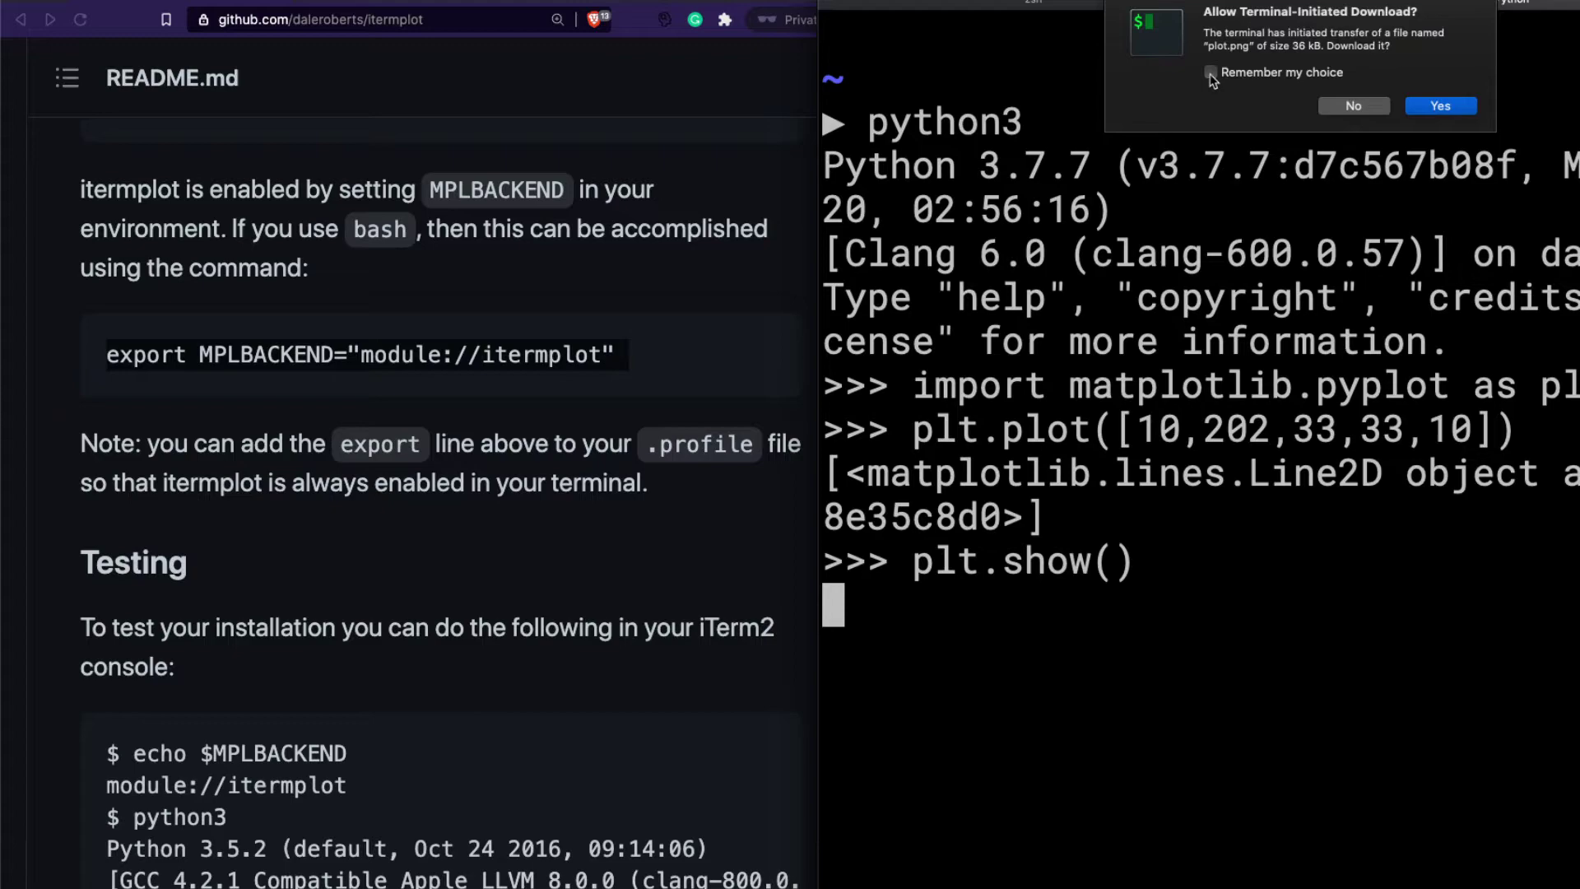
{"action": "left_click", "coordinate": [1211, 72]}
{"action": "left_click", "coordinate": [1467, 113]}
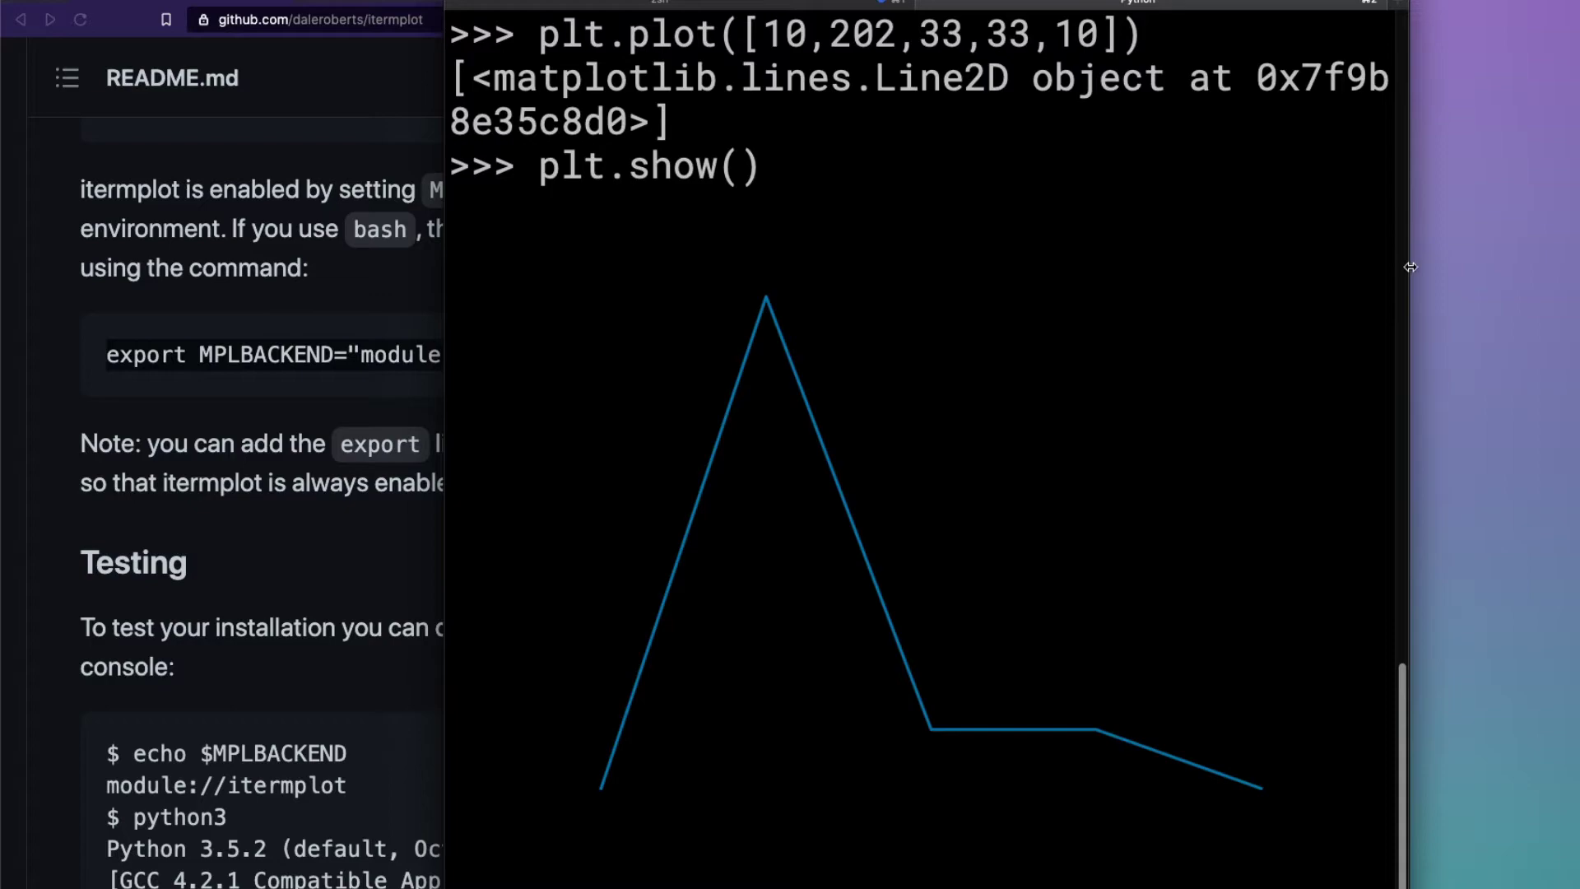
{"action": "left_click_drag", "start_coordinate": [1409, 267], "coordinate": [1558, 267]}
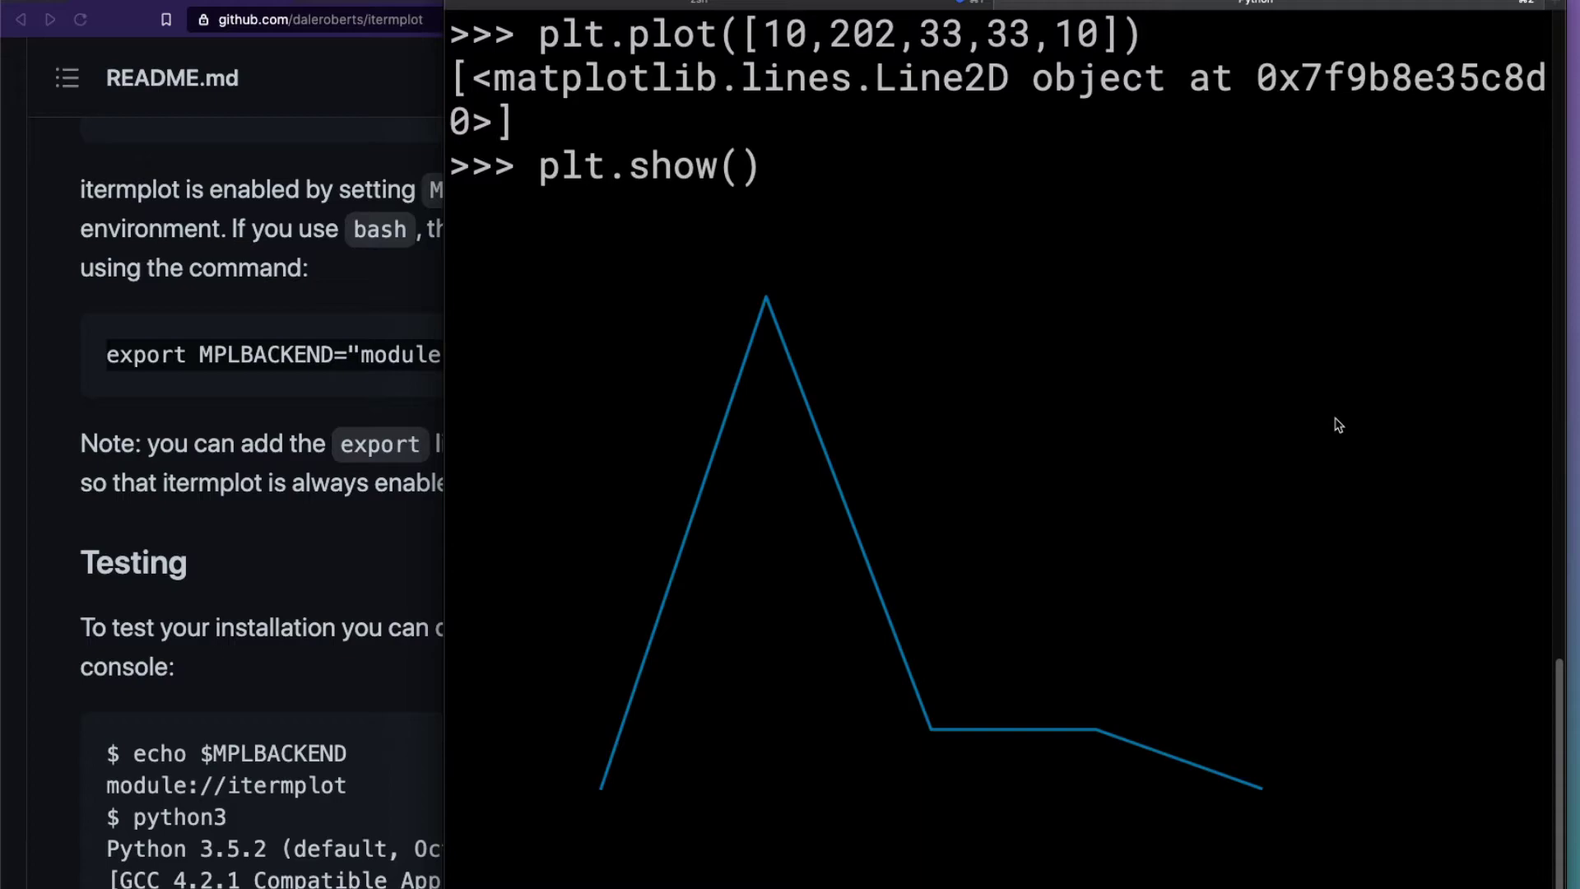
Step: Exit python3 with exit(), clear the screen, and launch ipython
{"action": "key", "text": "Return"}
{"action": "key", "text": "Return"}
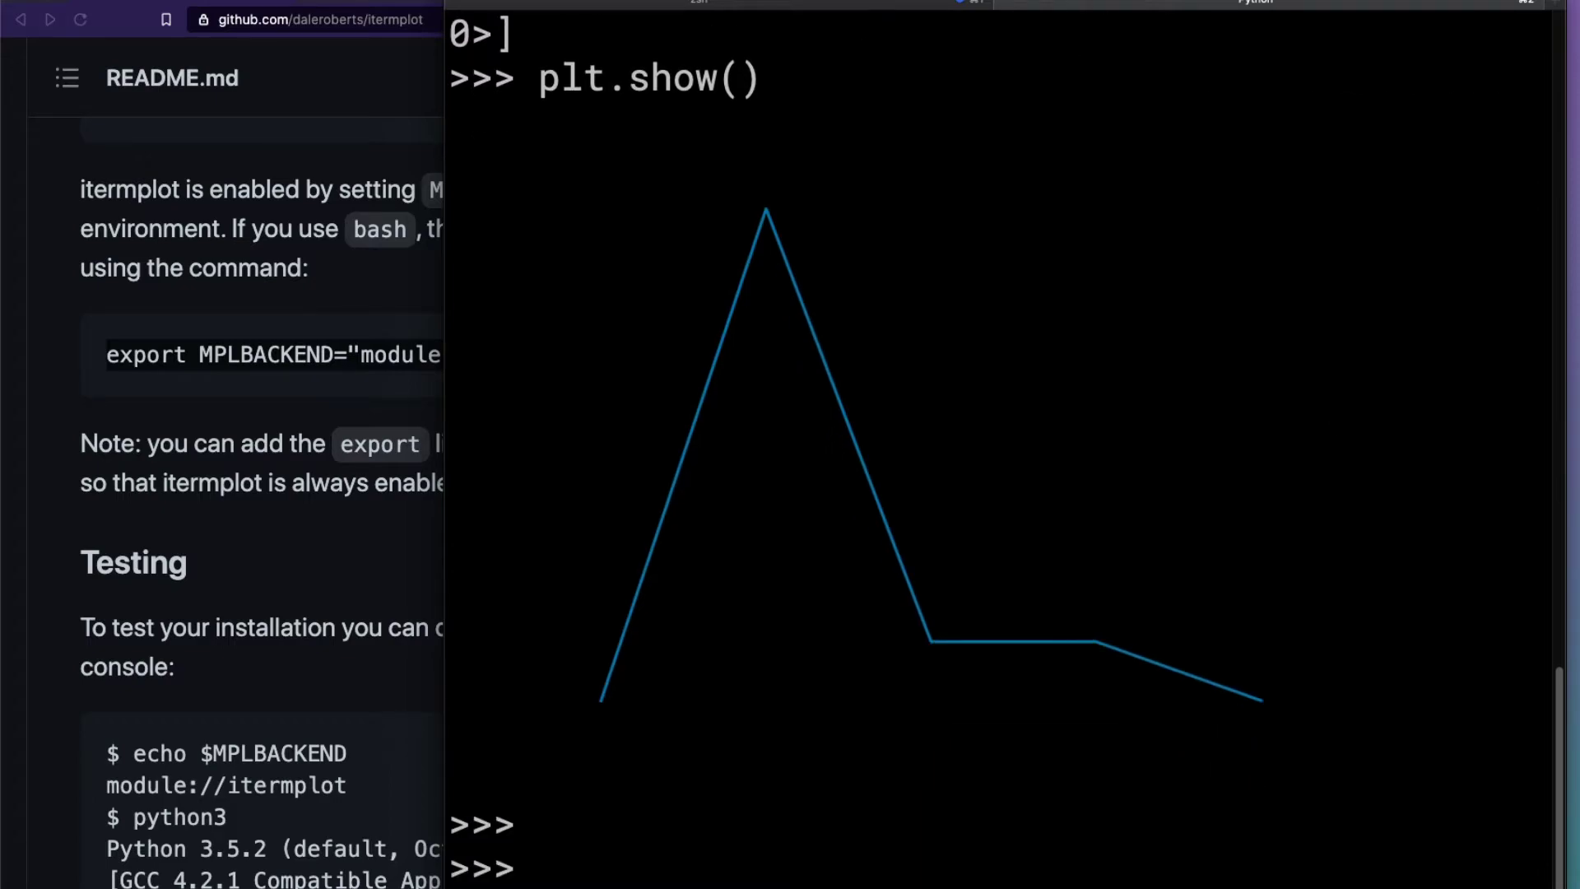
{"action": "type", "text": "exit()"}
{"action": "key", "text": "Return"}
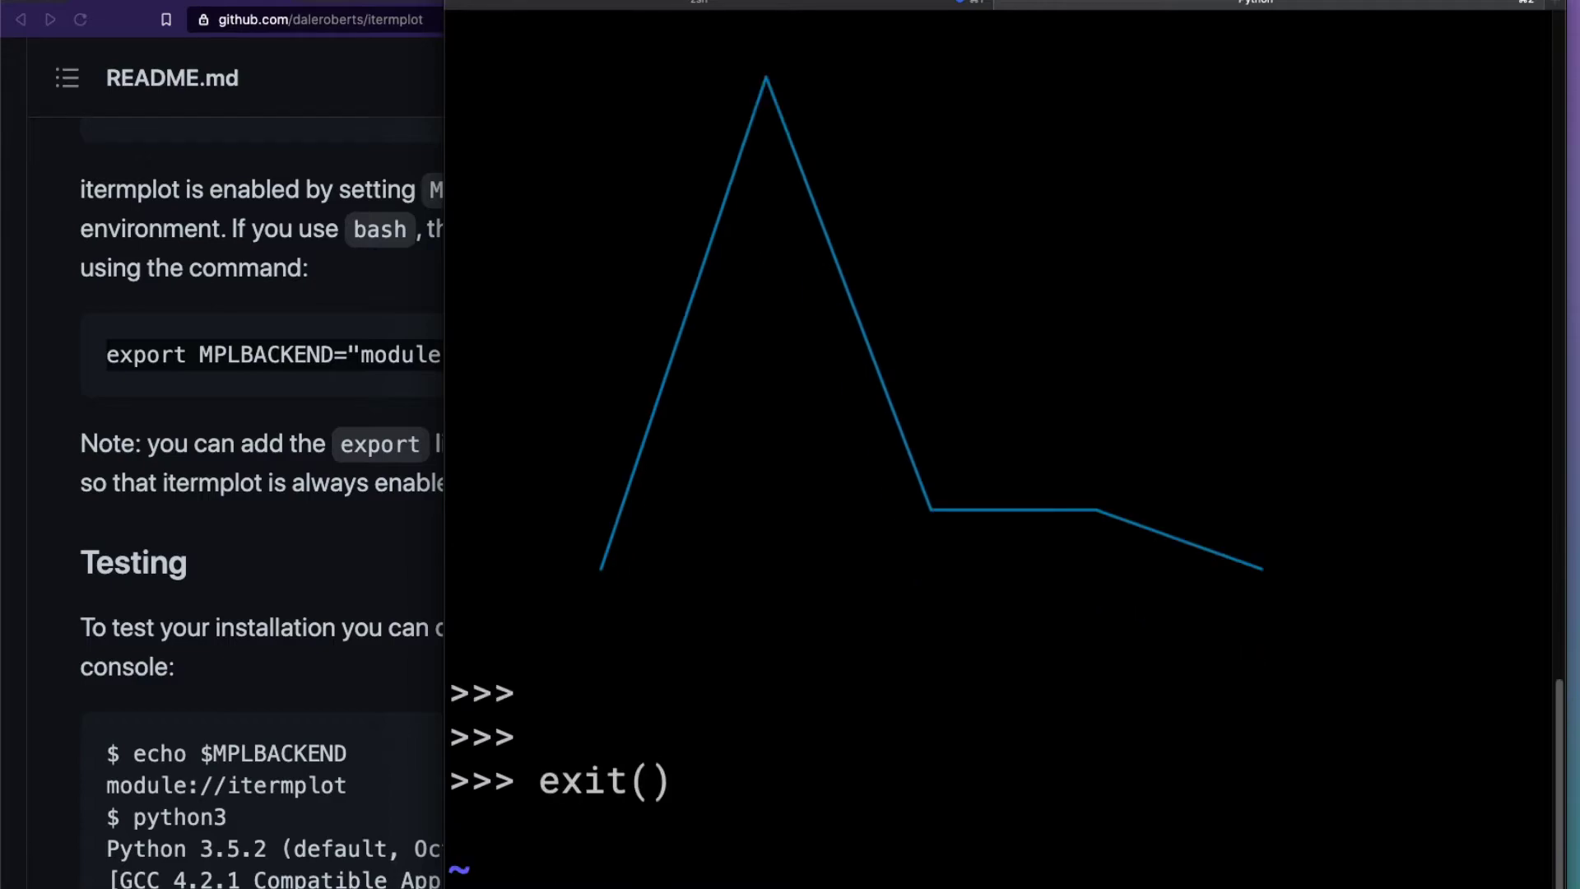
{"action": "key", "text": "ctrl+l"}
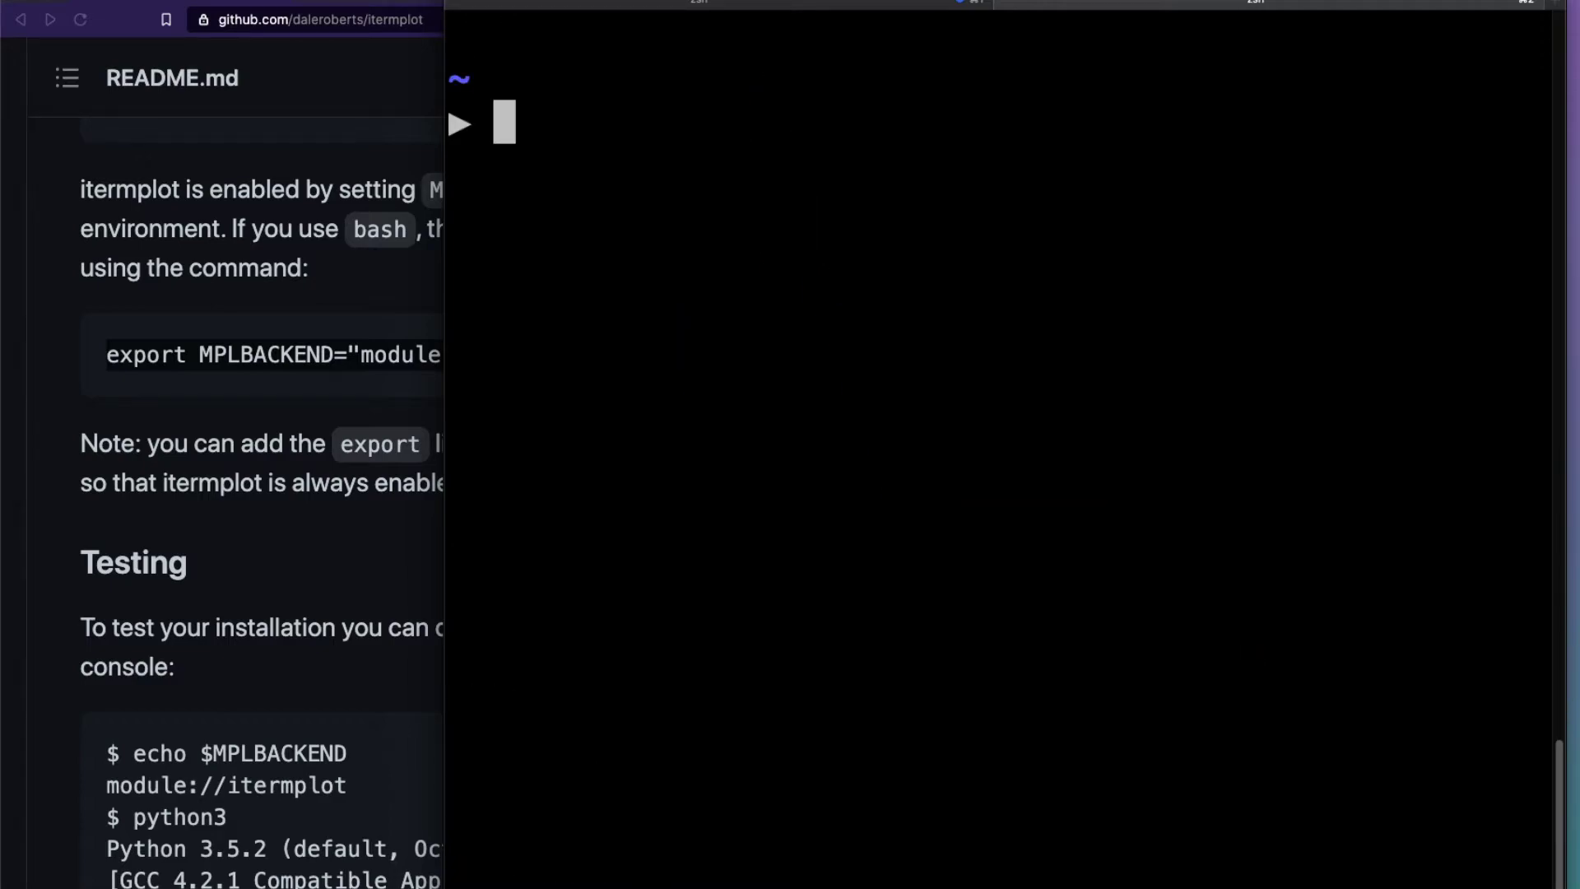
{"action": "type", "text": "ipython"}
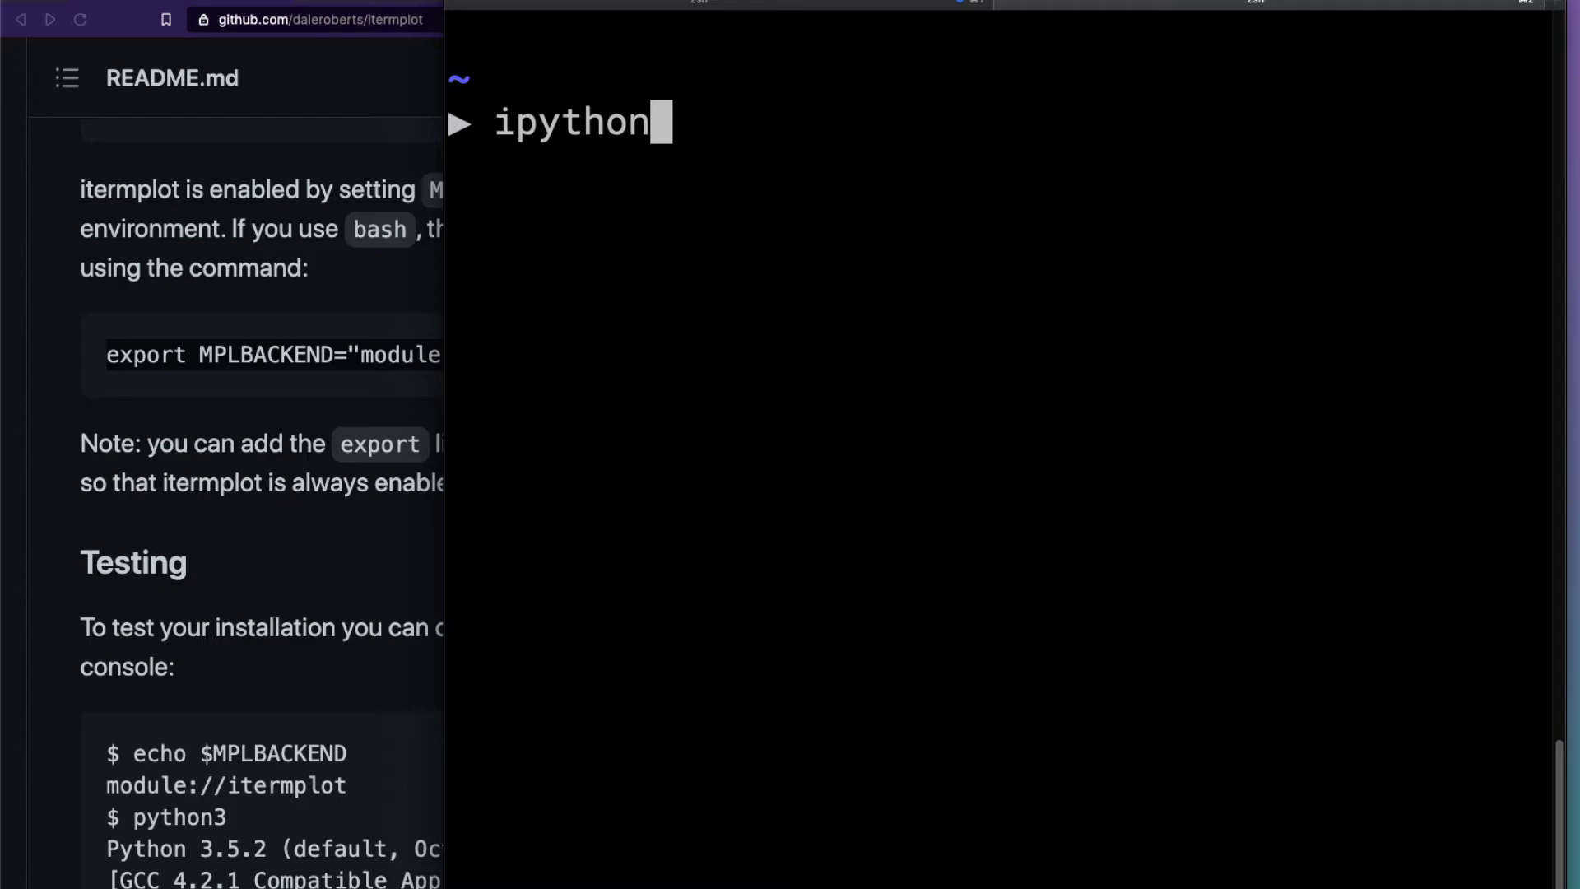
{"action": "key", "text": "Return"}
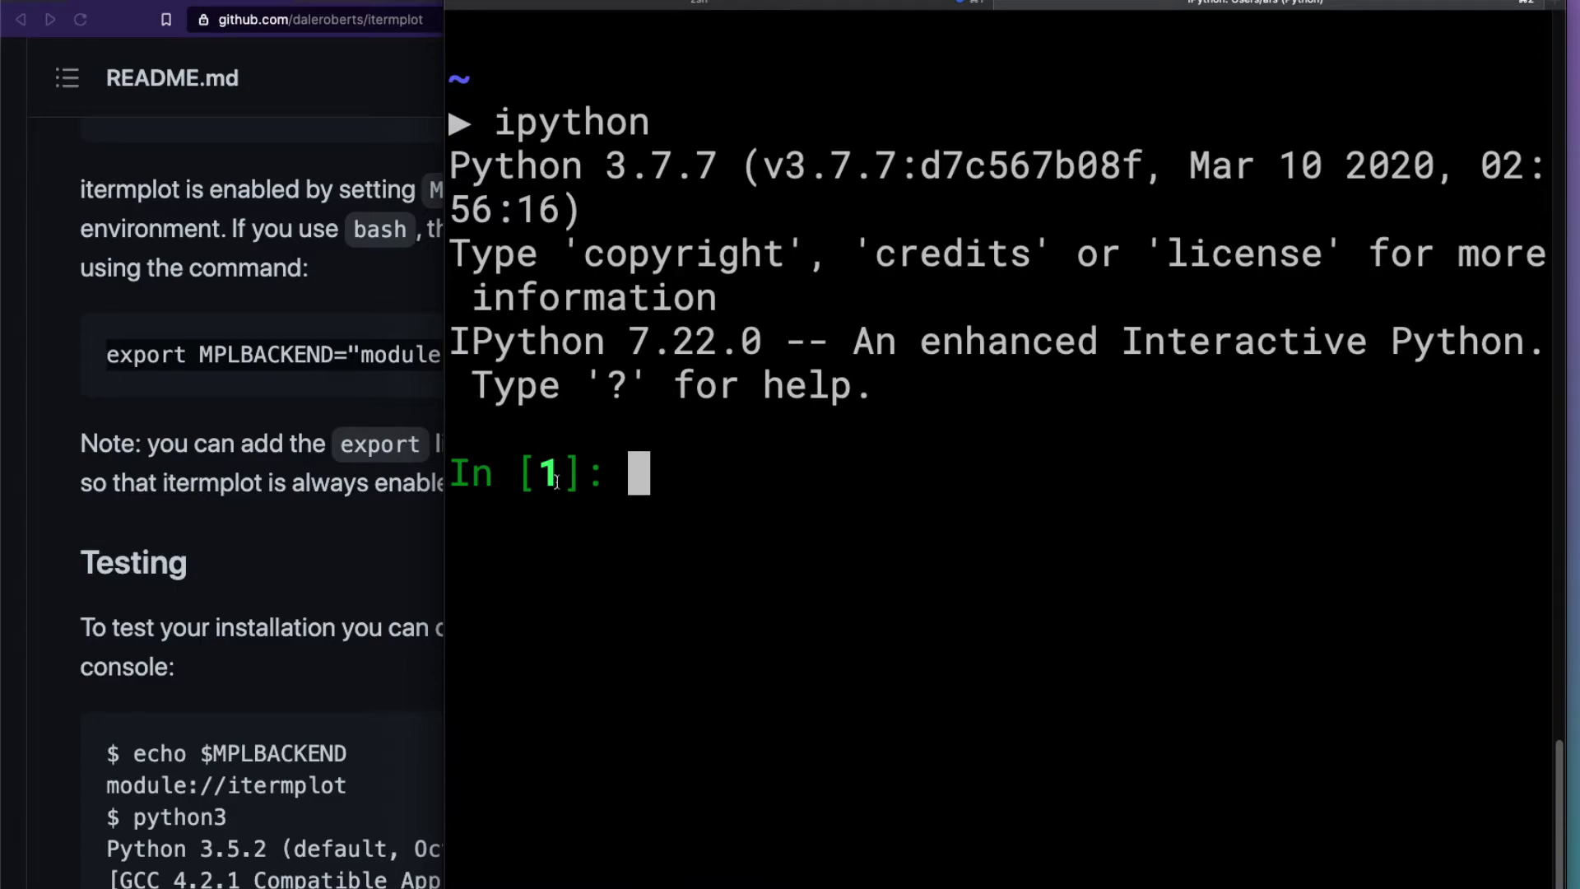
{"action": "type", "text": "import "}
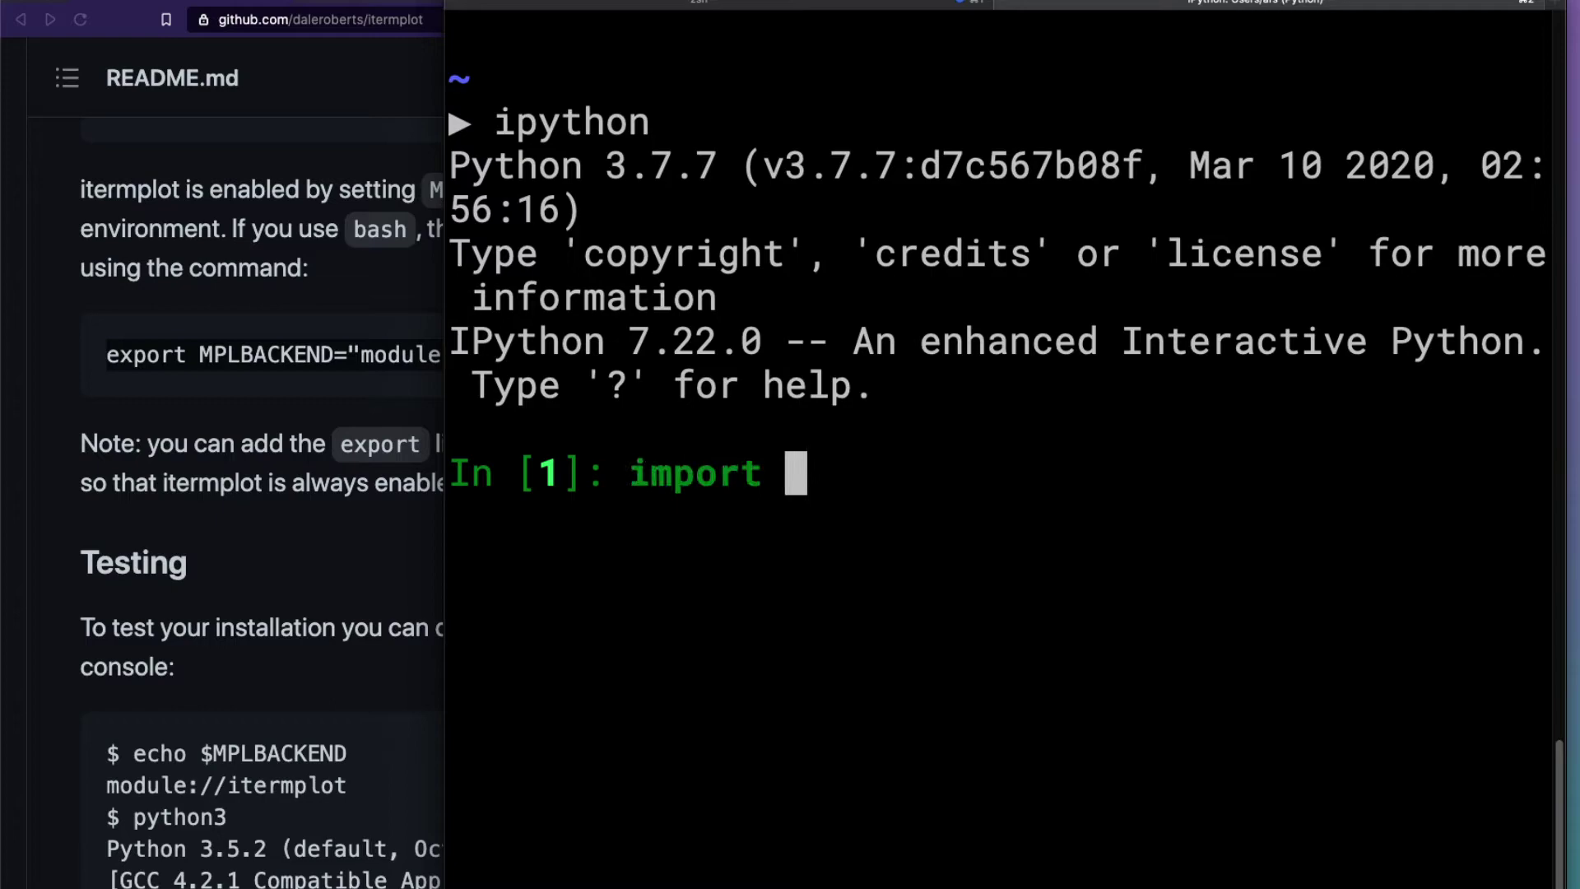
{"action": "type", "text": "matpllot"}
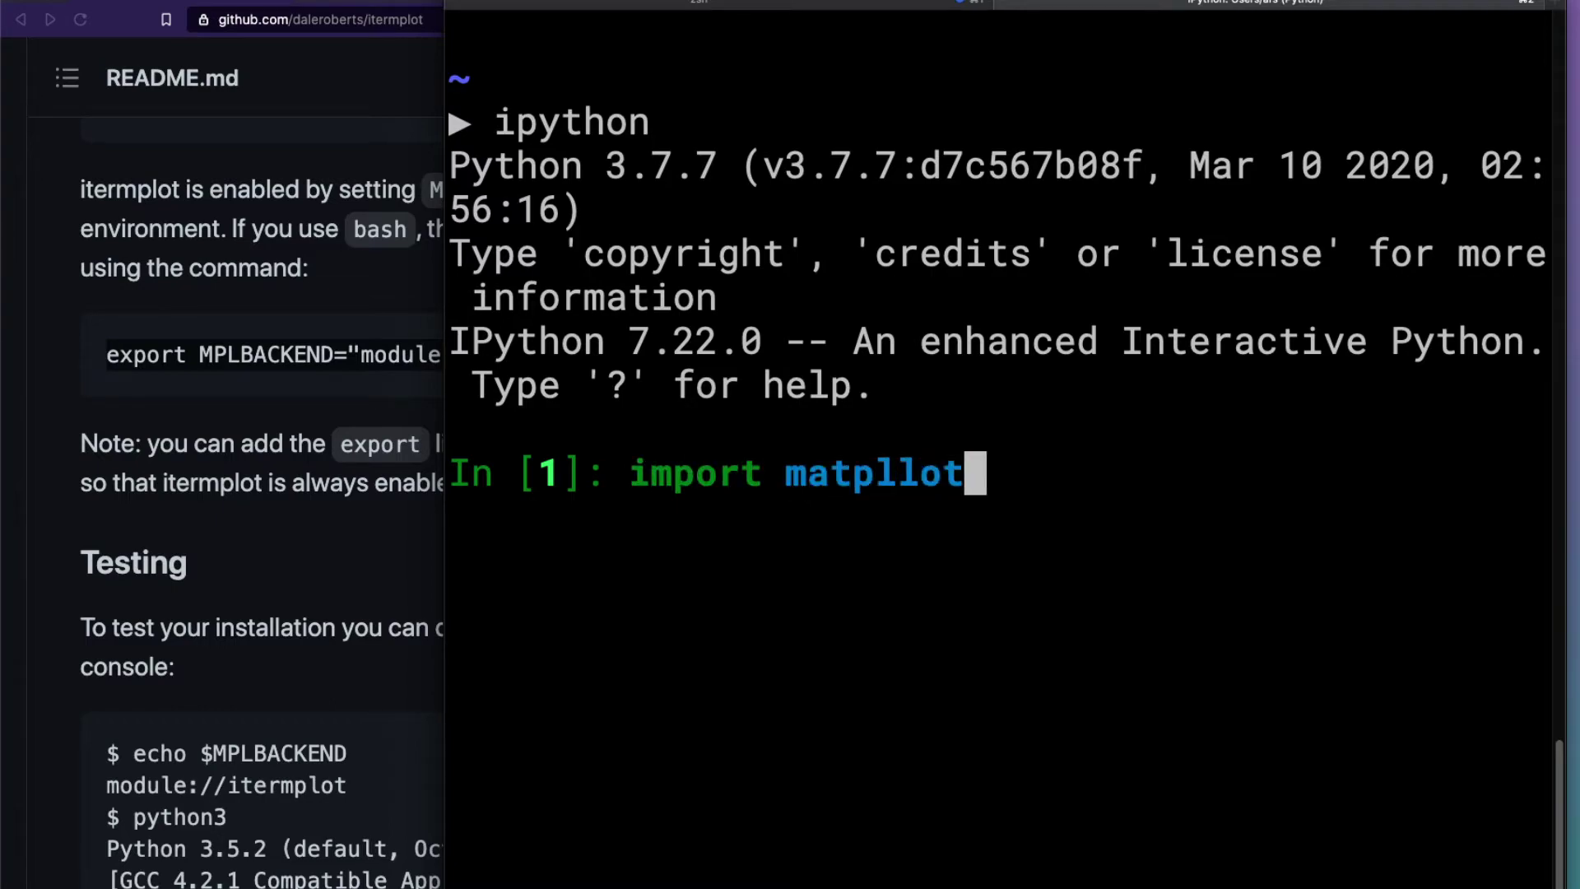
Step: In IPython, import pyplot as plt, plot [202,22,22,10,10], and run plt.show()
{"action": "key", "text": "BackSpace"}
{"action": "key", "text": "BackSpace"}
{"action": "key", "text": "BackSpace"}
{"action": "type", "text": "otlib.pypl"}
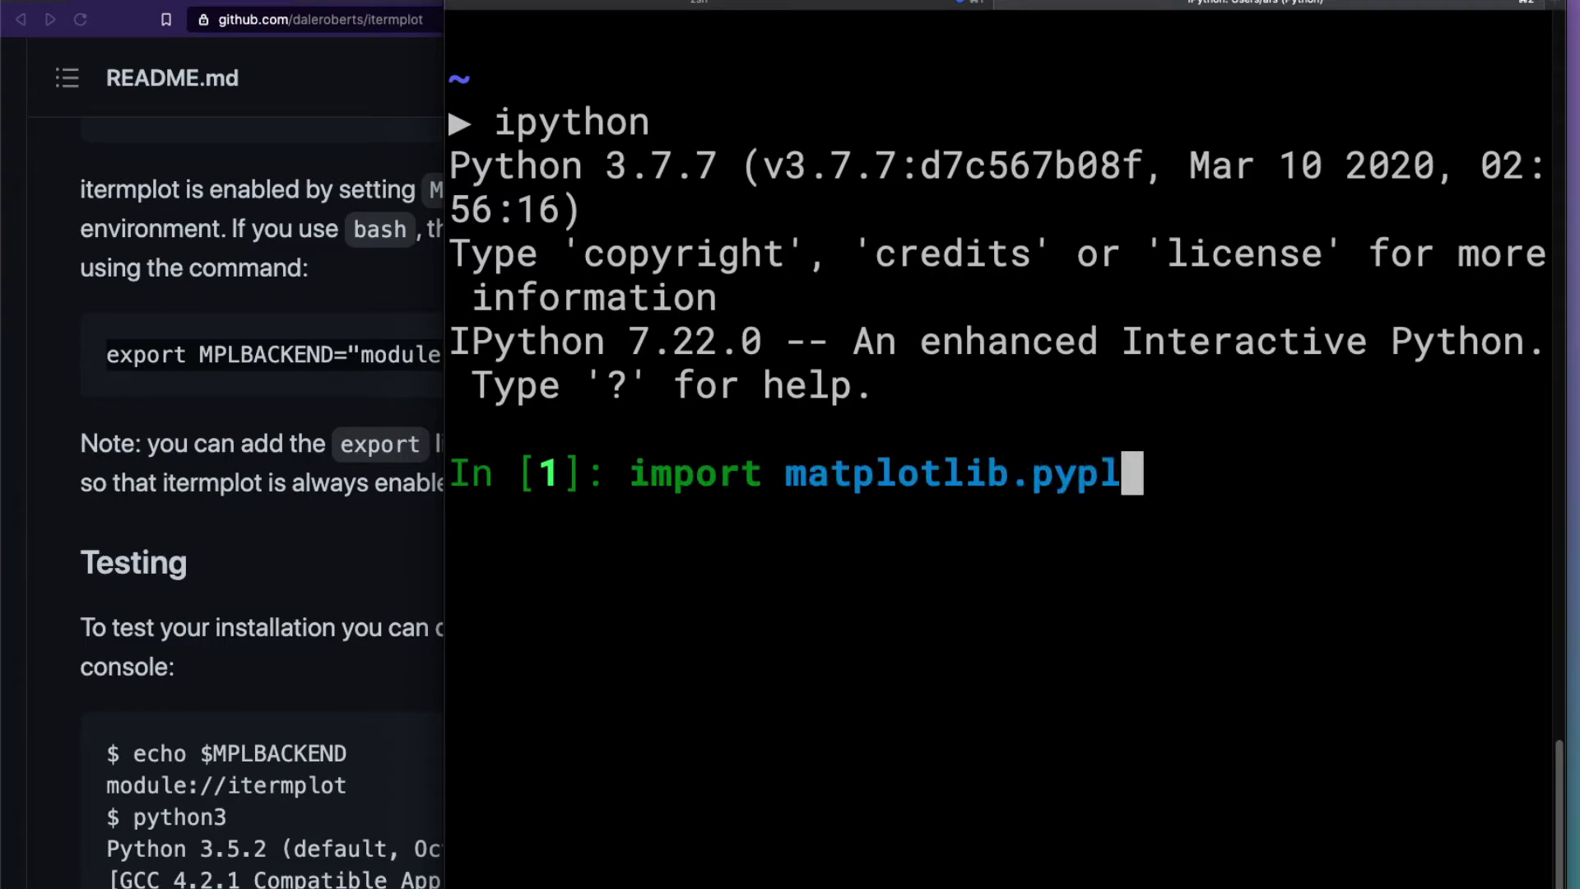
{"action": "type", "text": "ot as plt"}
{"action": "key", "text": "Return"}
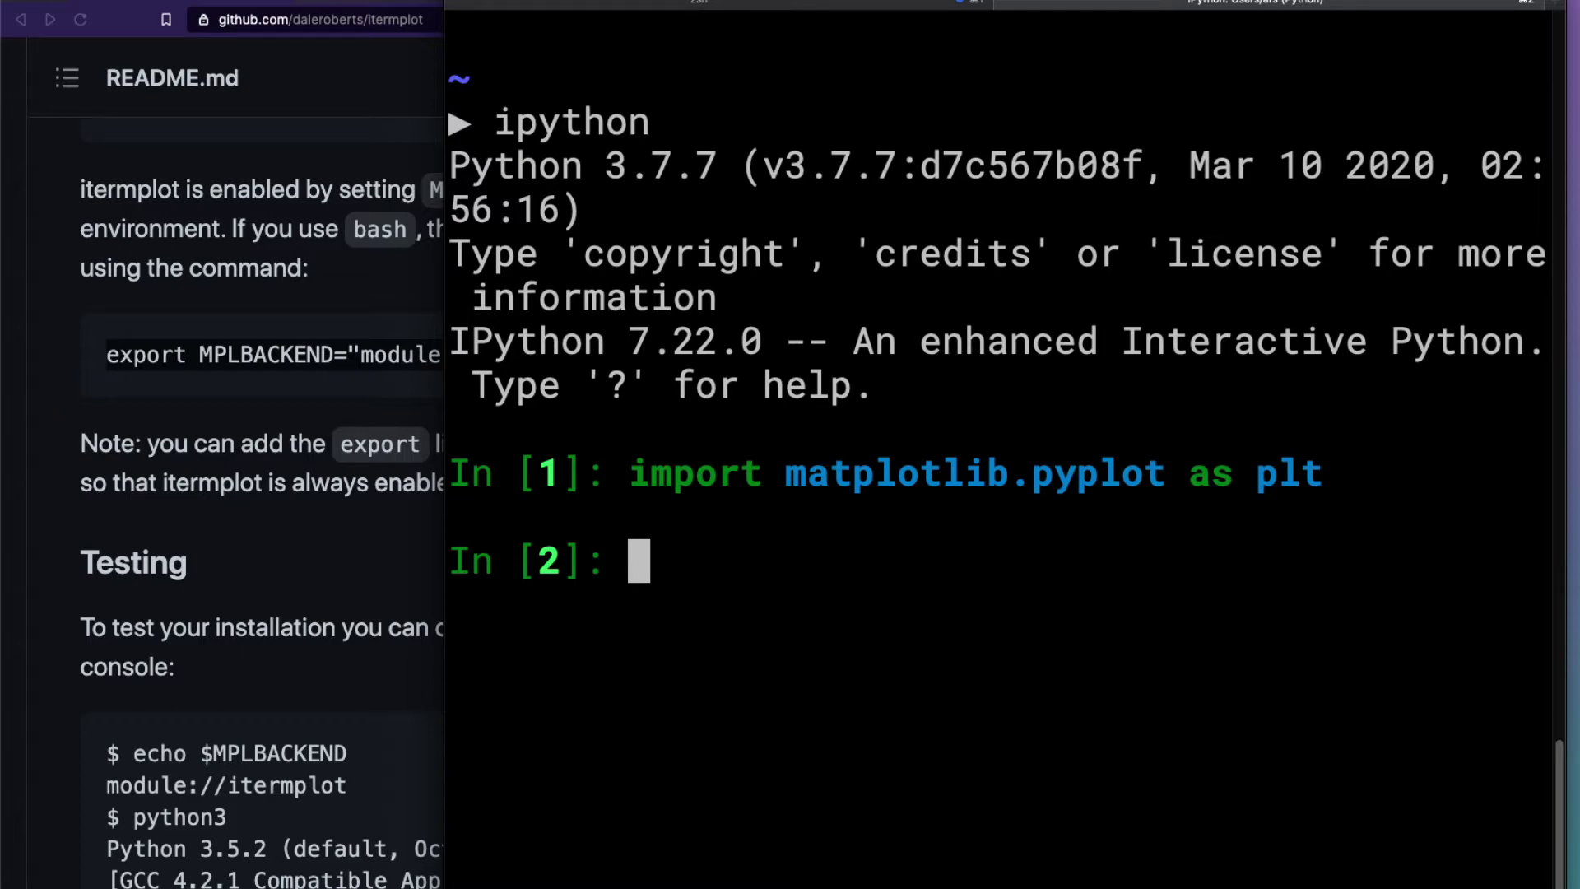
{"action": "type", "text": "plt.p"}
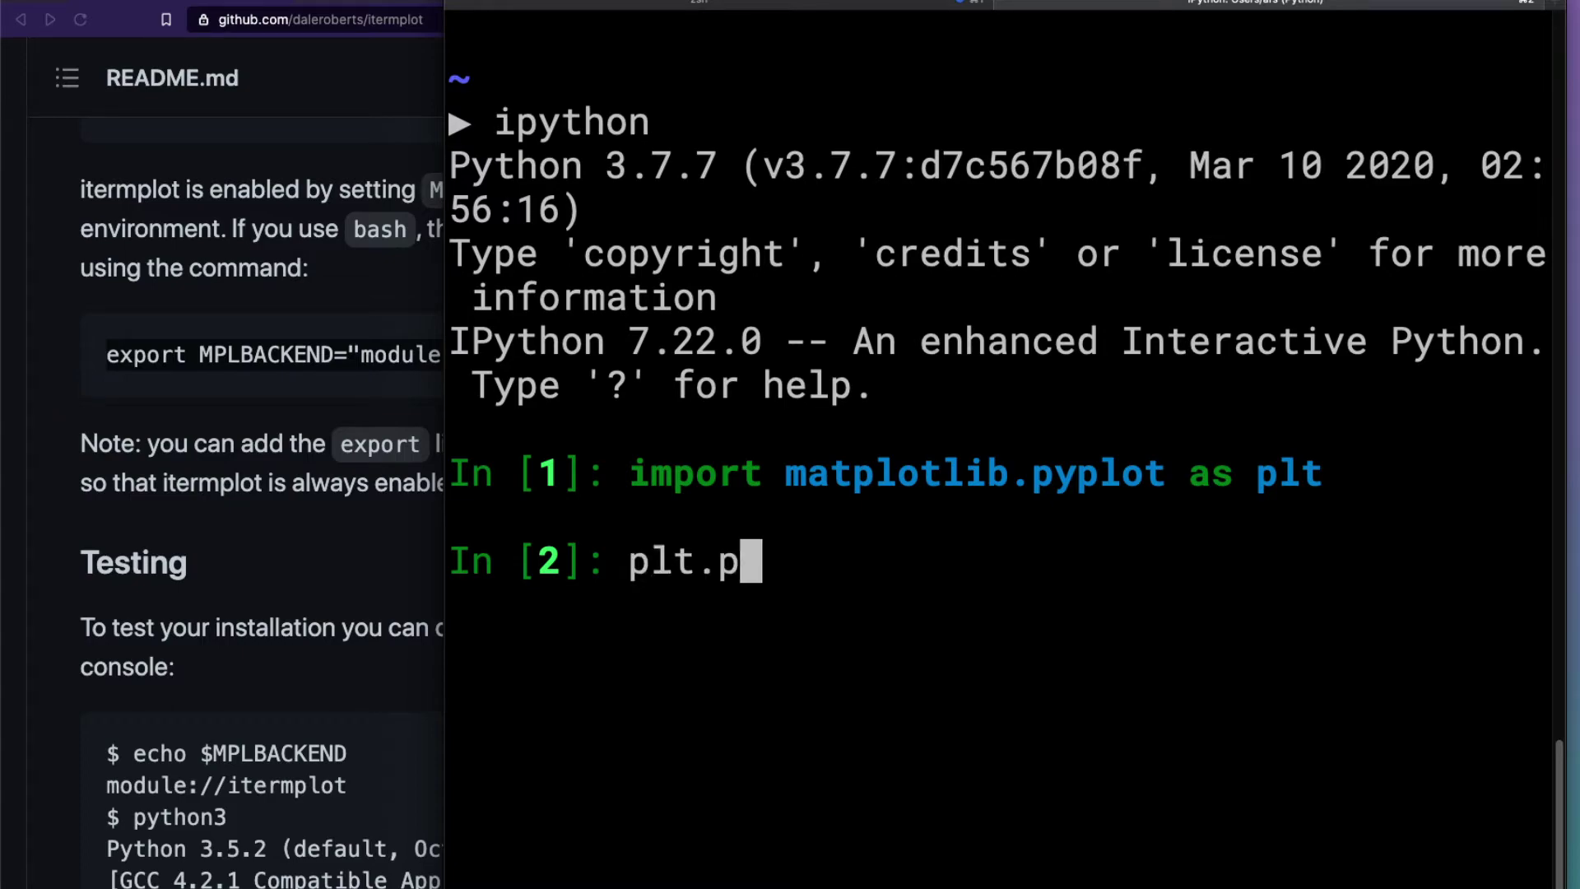
{"action": "type", "text": "lot("}
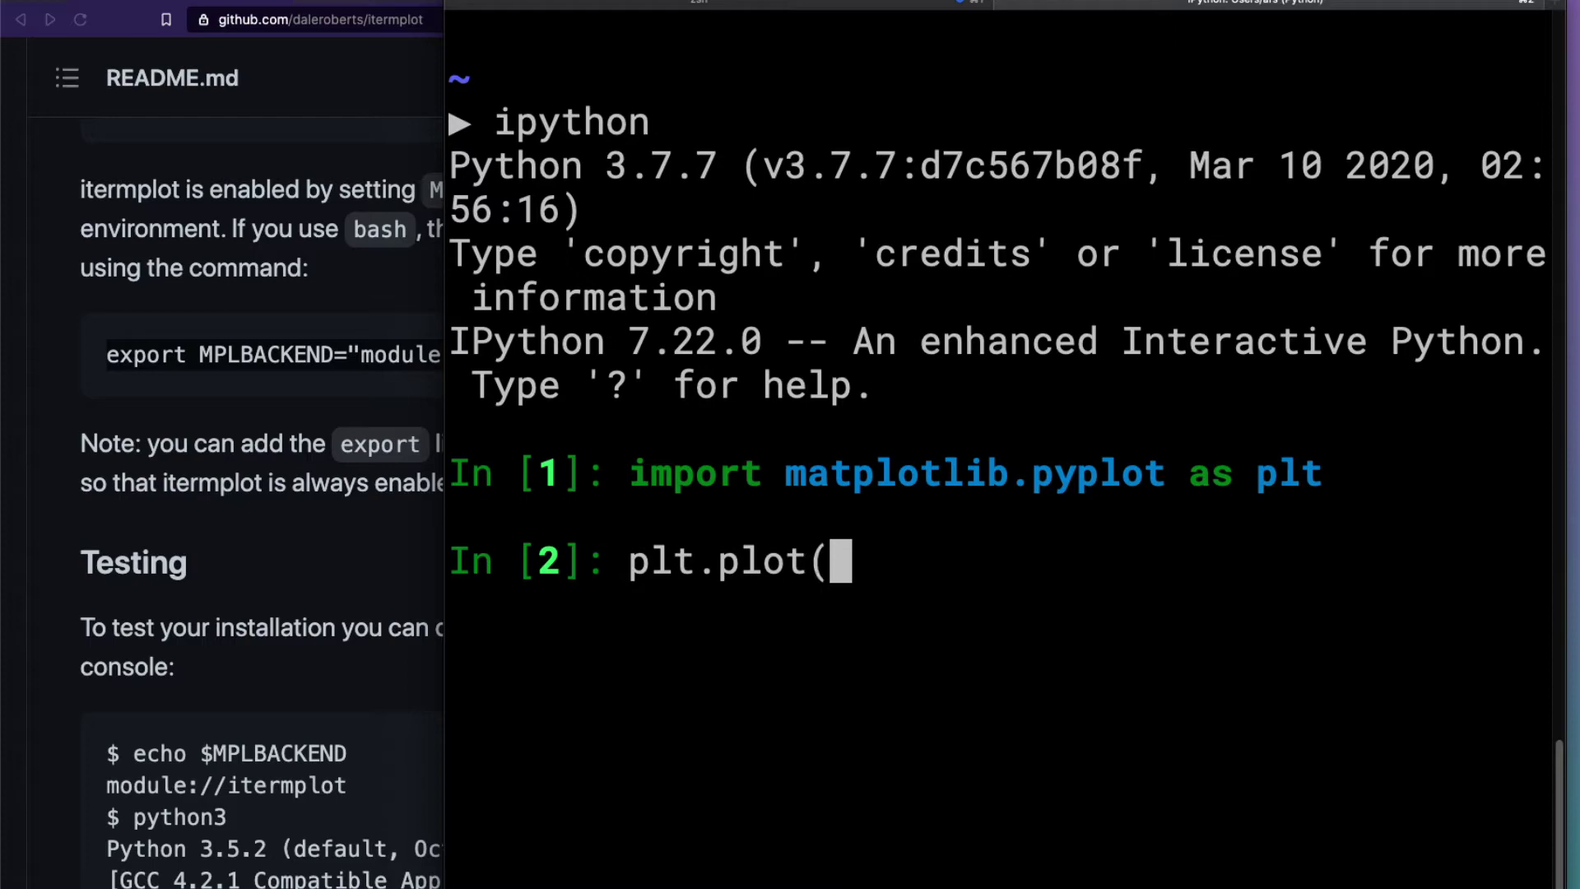
{"action": "type", "text": "[202,"}
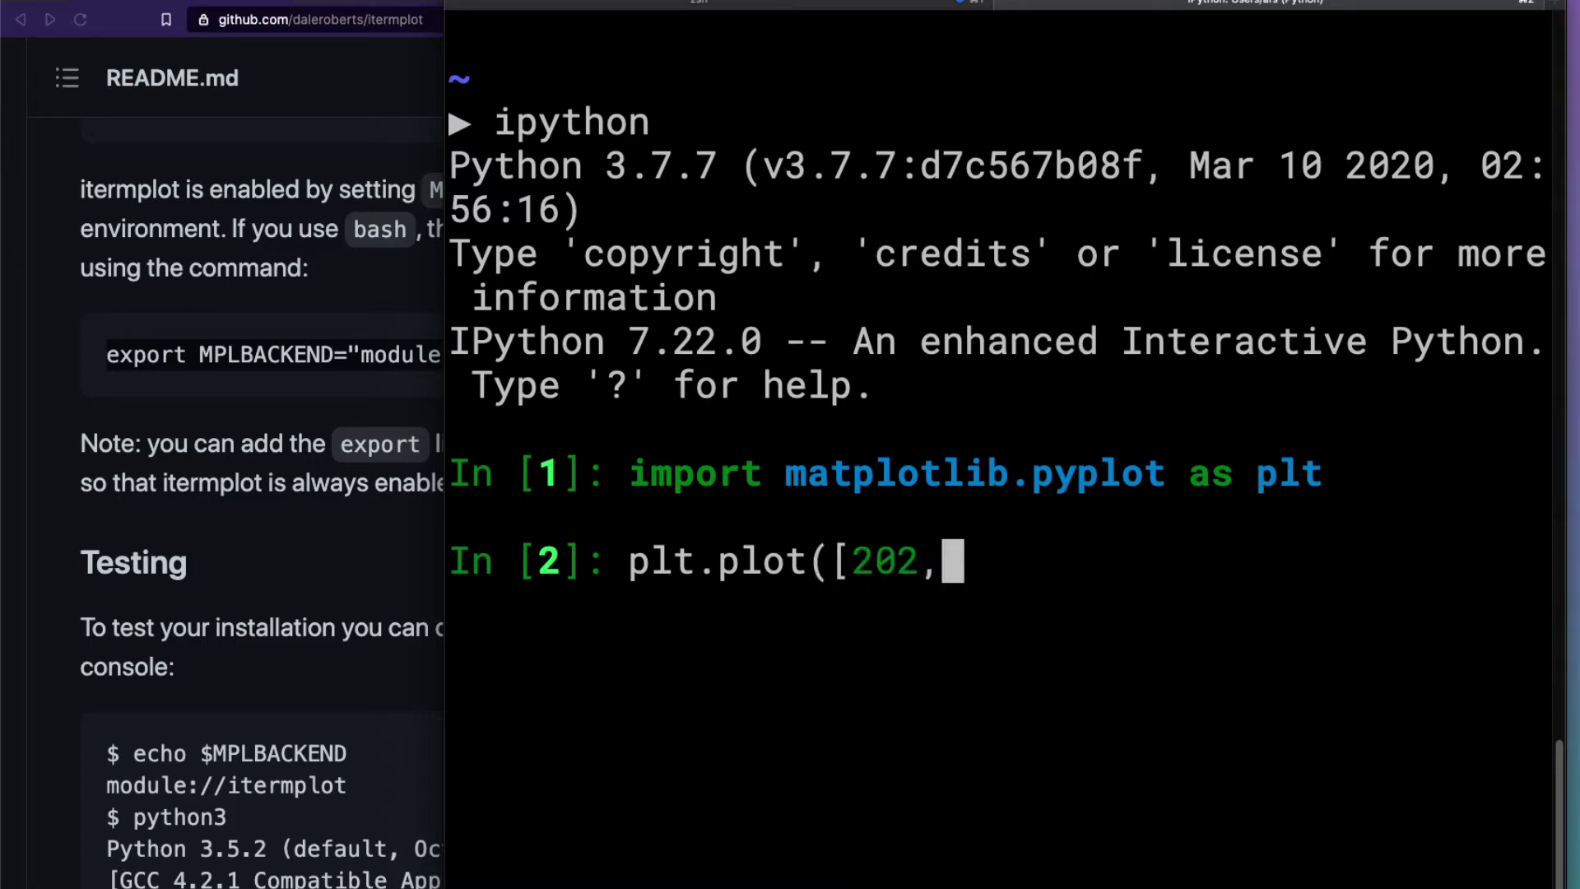
{"action": "type", "text": "22,22,1'1"}
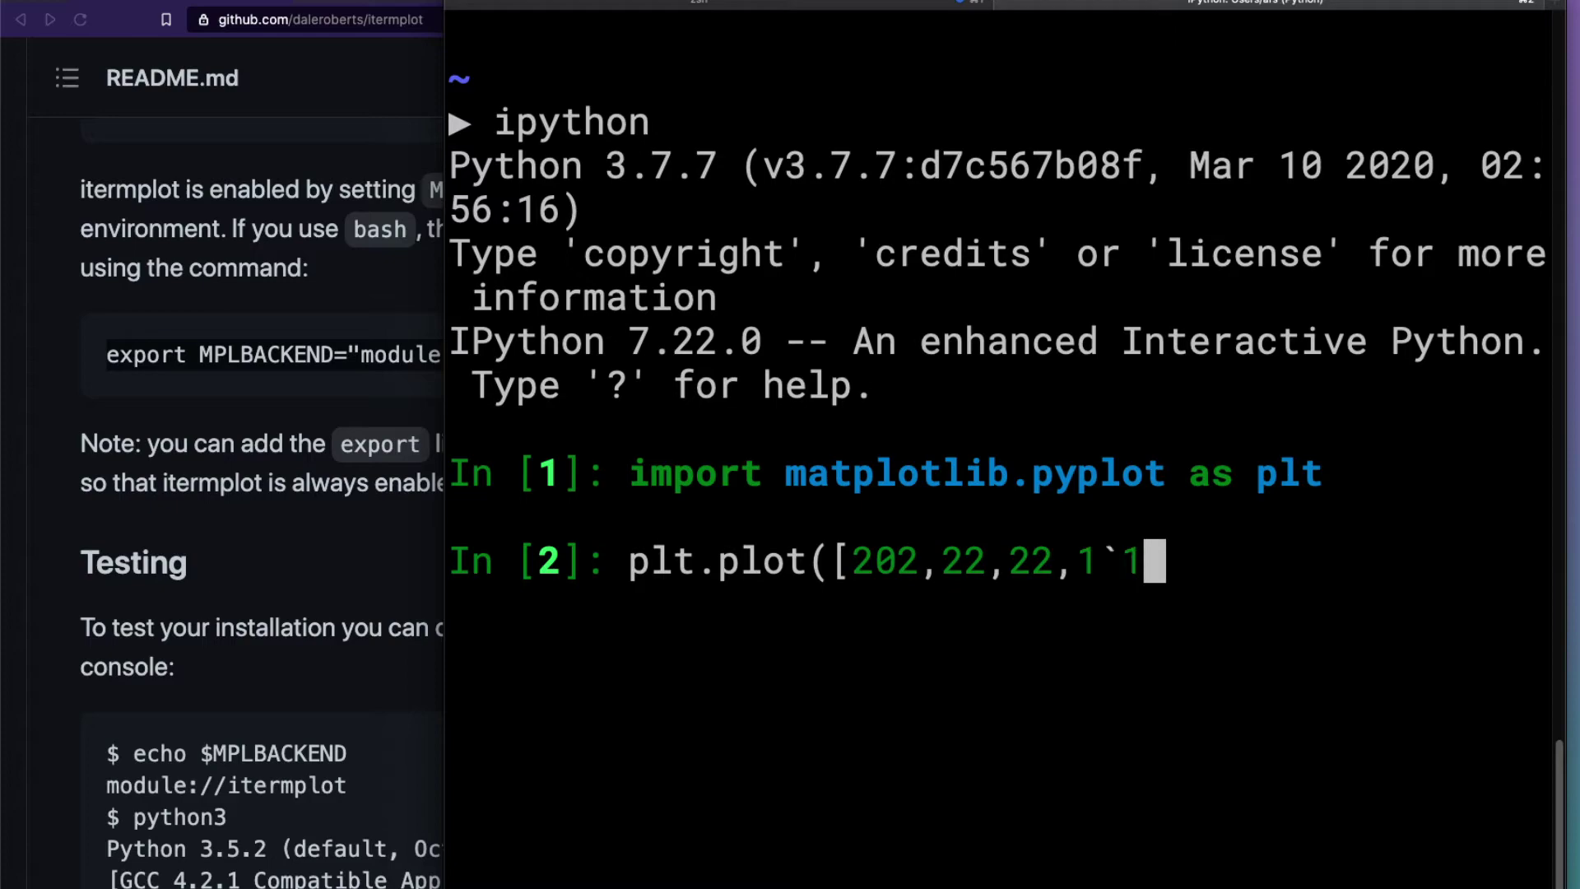
{"action": "key", "text": "BackSpace"}
{"action": "key", "text": "BackSpace"}
{"action": "type", "text": "0,10"}
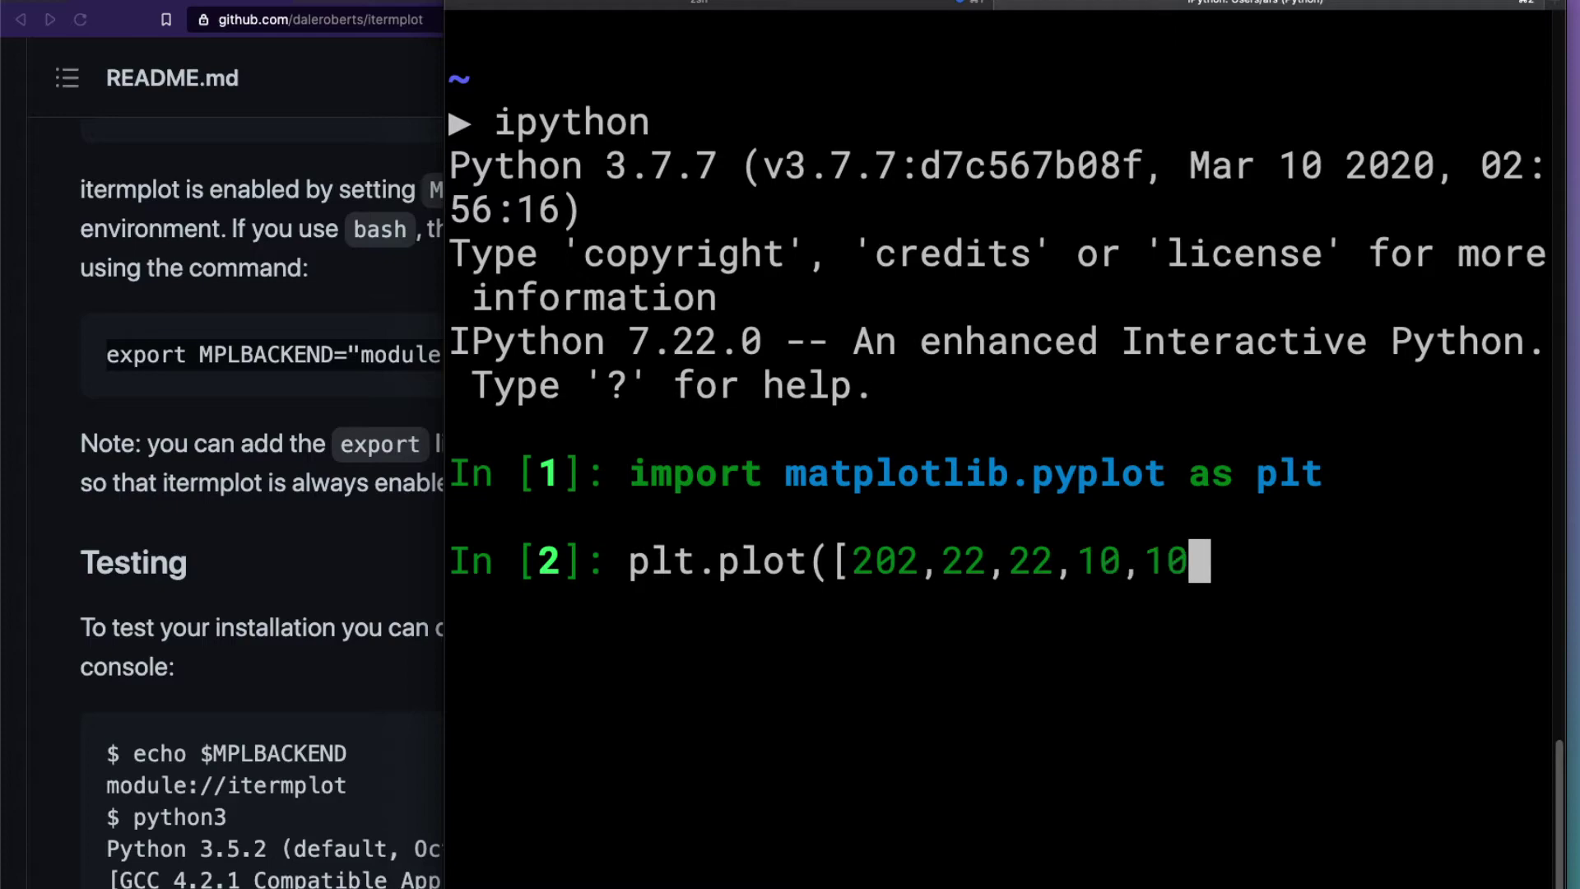
{"action": "type", "text": "])"}
{"action": "key", "text": "Return"}
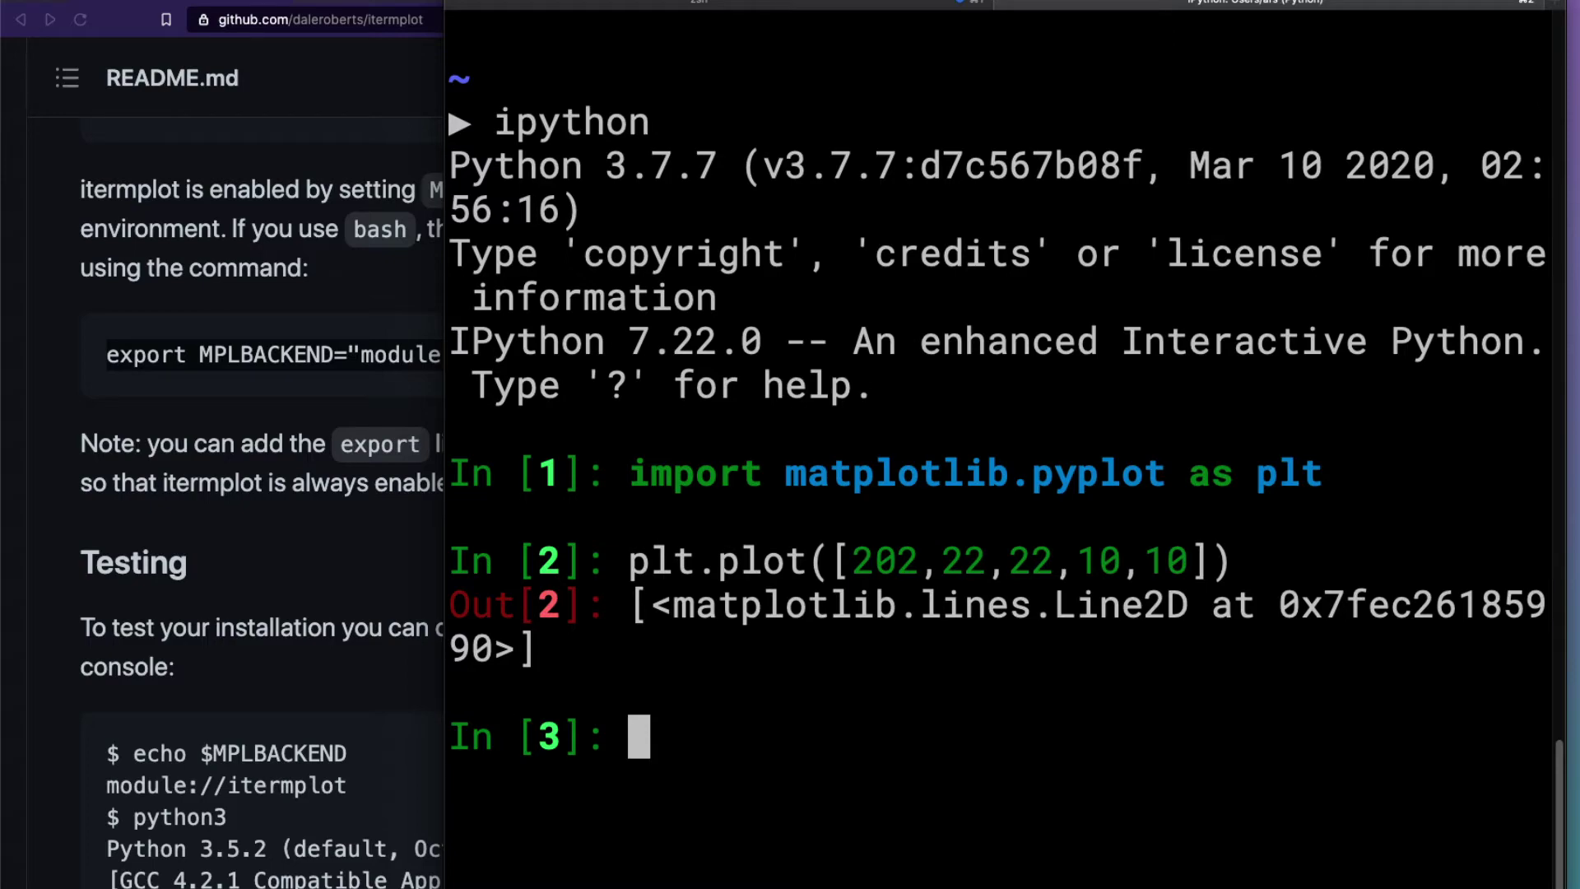
{"action": "type", "text": "plt."}
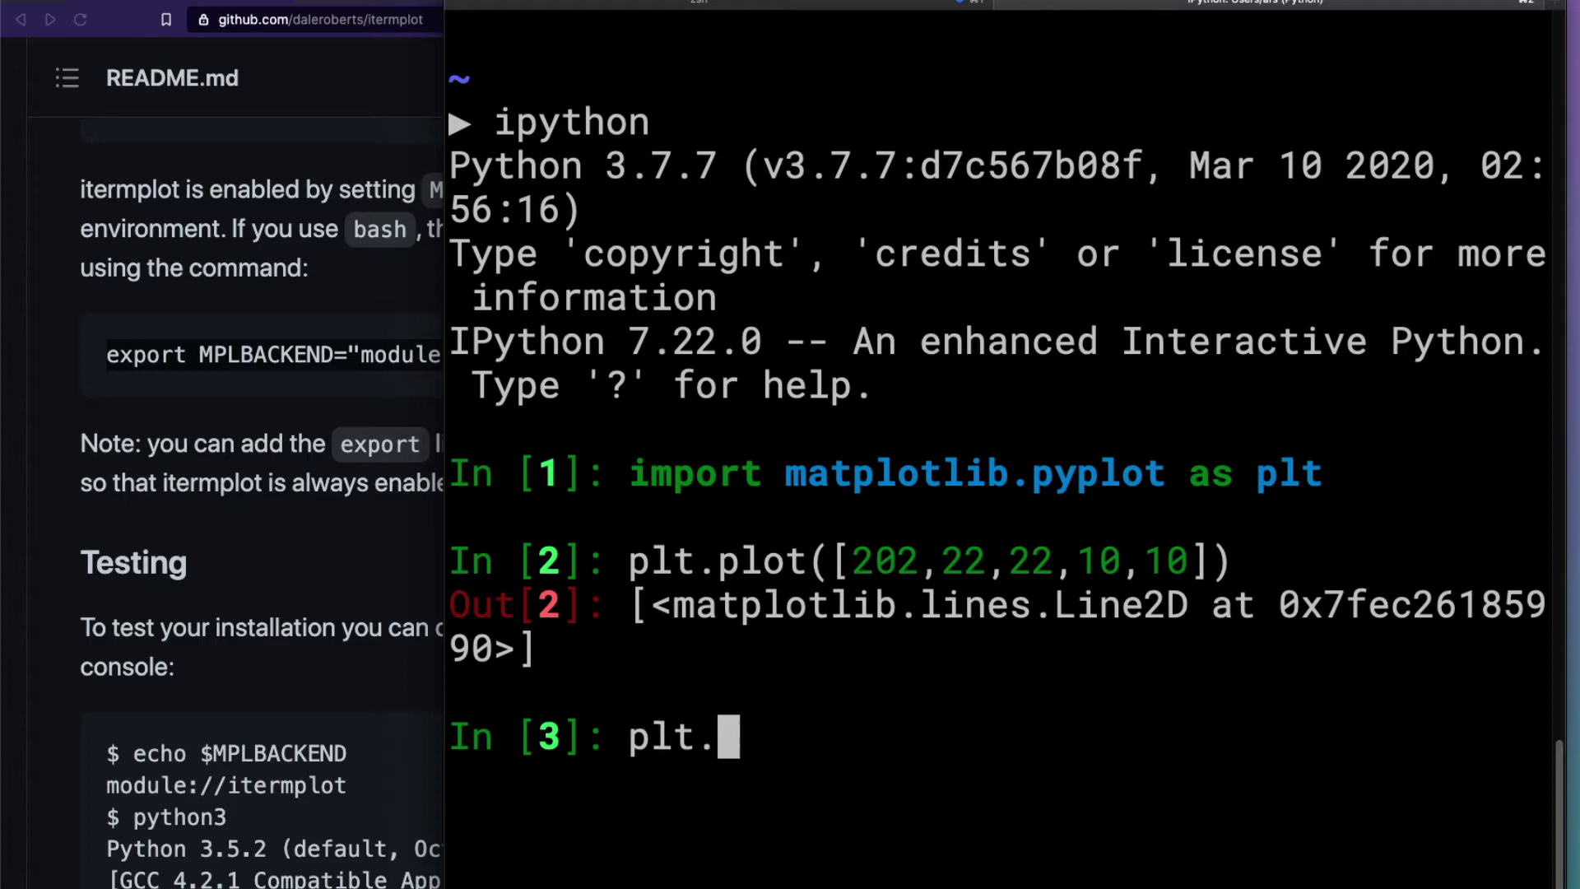
{"action": "type", "text": "show()"}
{"action": "key", "text": "Return"}
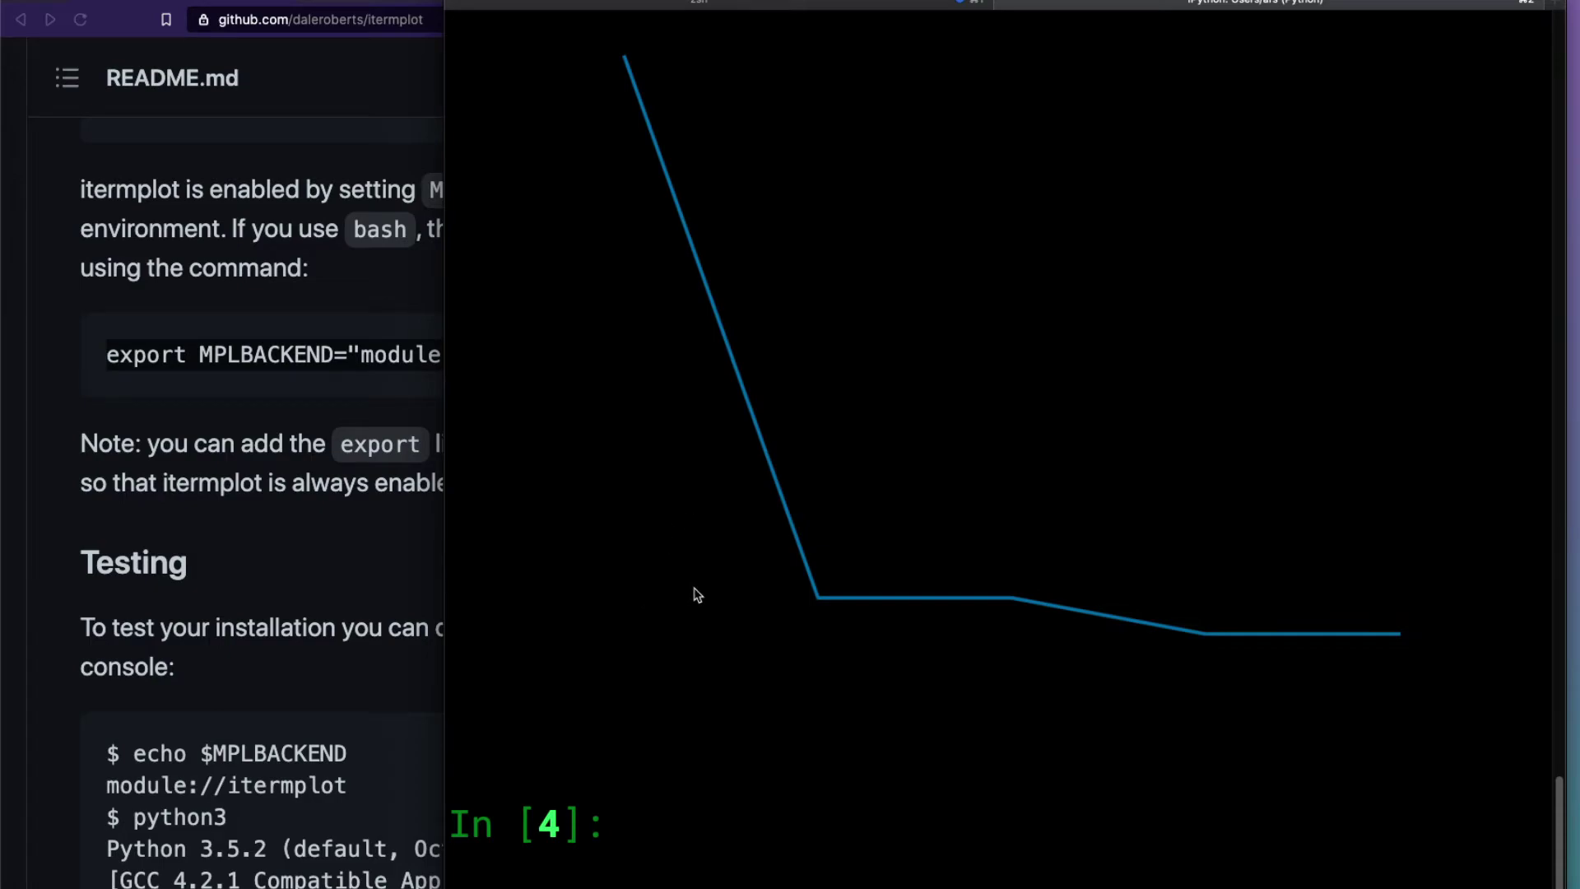
Step: Plot plt.plot([3,3,4,5]) and run plt.show() to display both lines inline
{"action": "key", "text": "Return"}
{"action": "type", "text": "plt."}
{"action": "key", "text": "Return"}
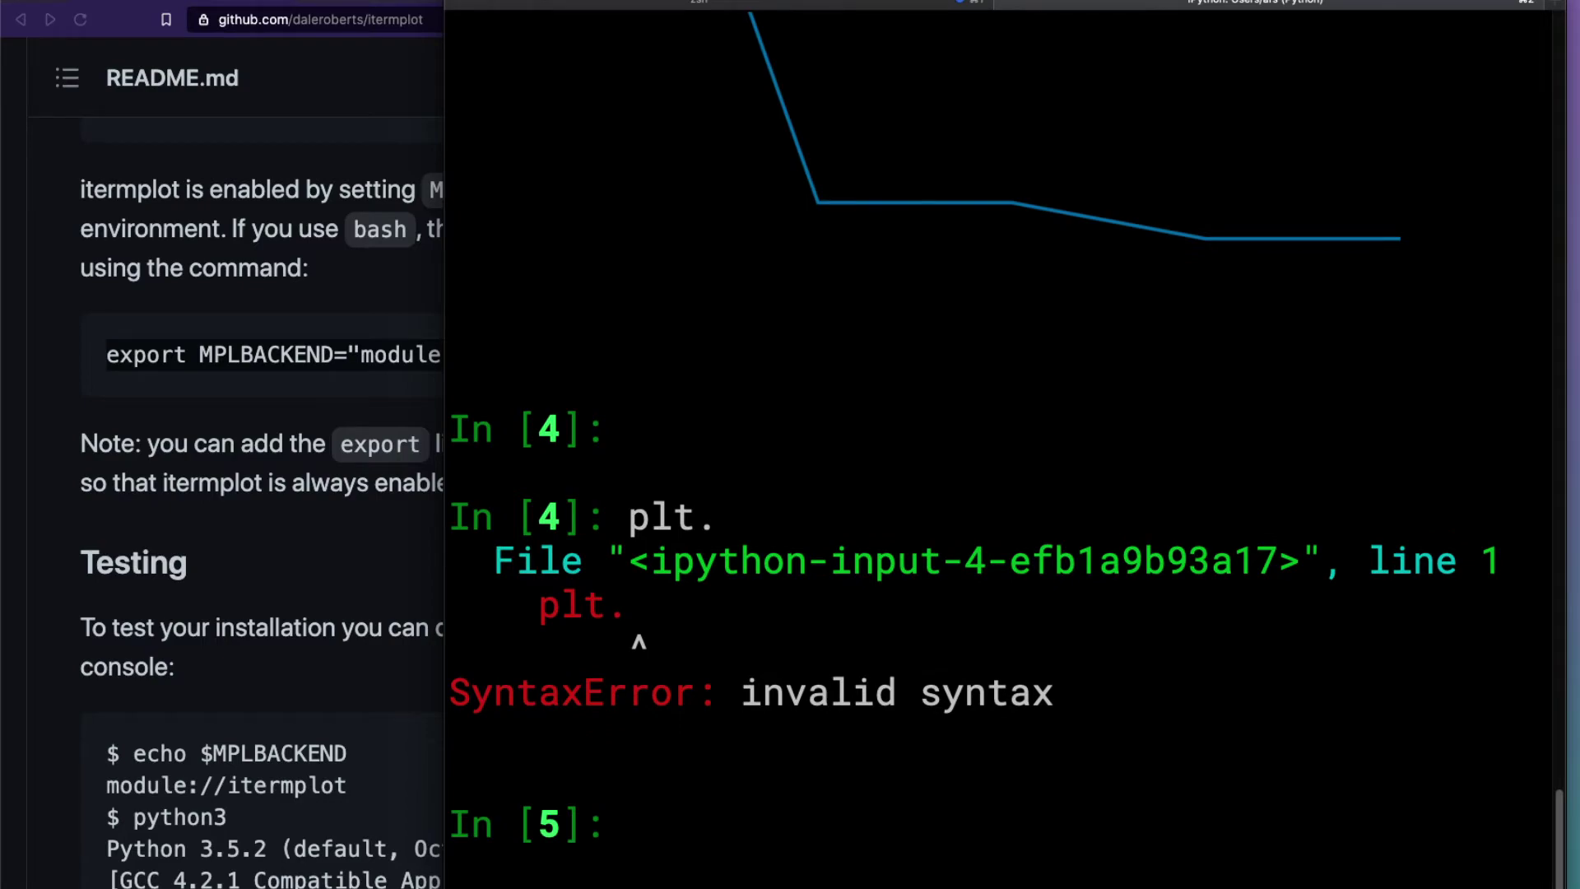
{"action": "key", "text": "Return"}
{"action": "type", "text": "plt.show()"}
{"action": "key", "text": "Return"}
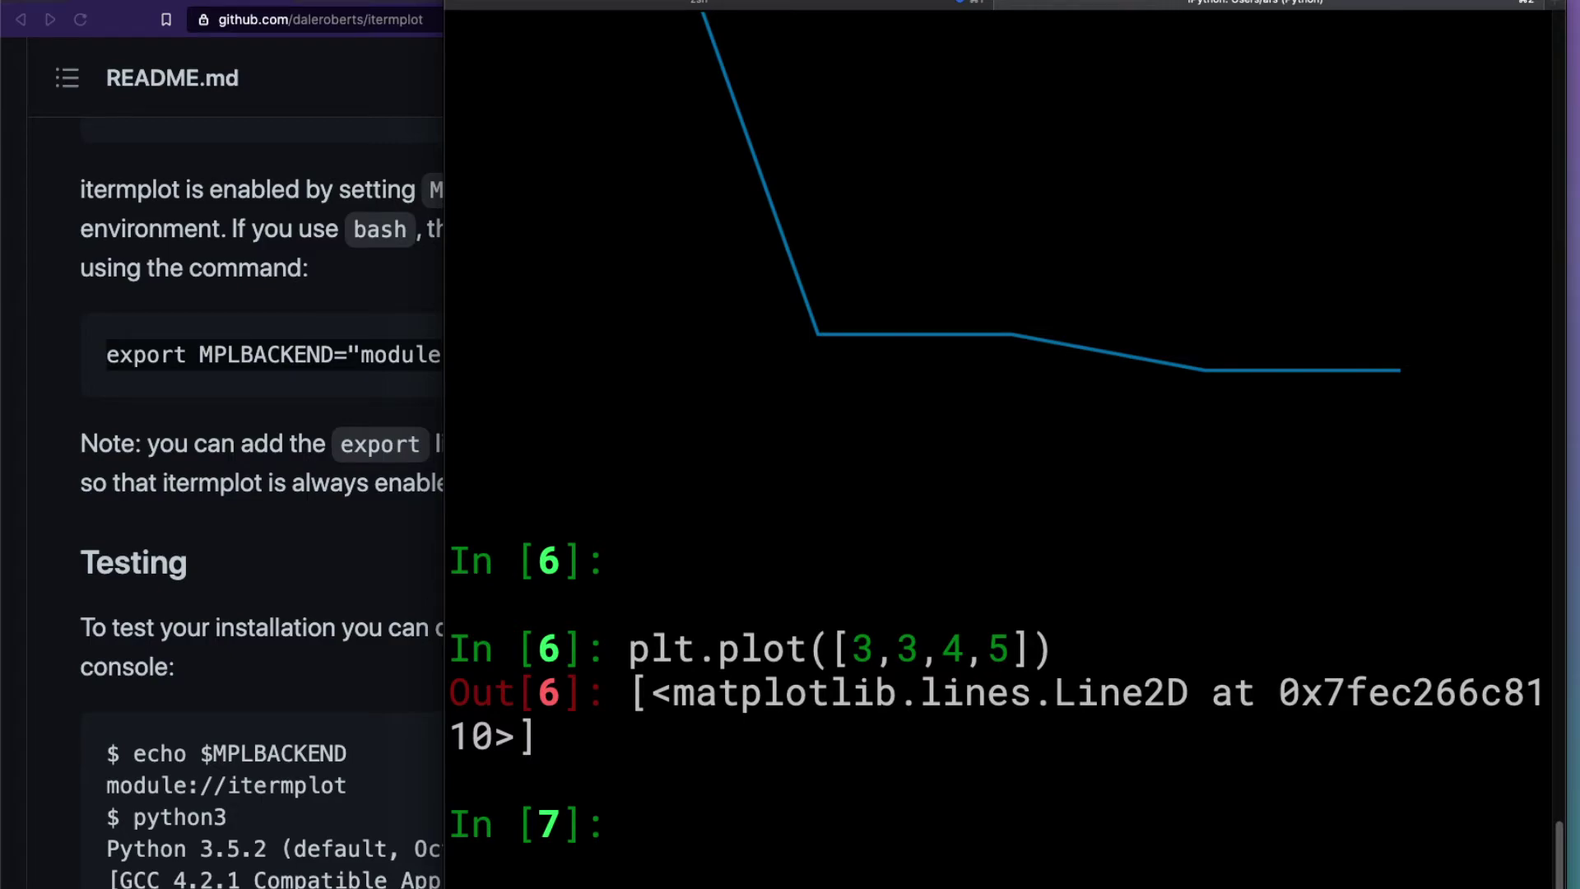
{"action": "type", "text": "plt.show()"}
{"action": "key", "text": "Return"}
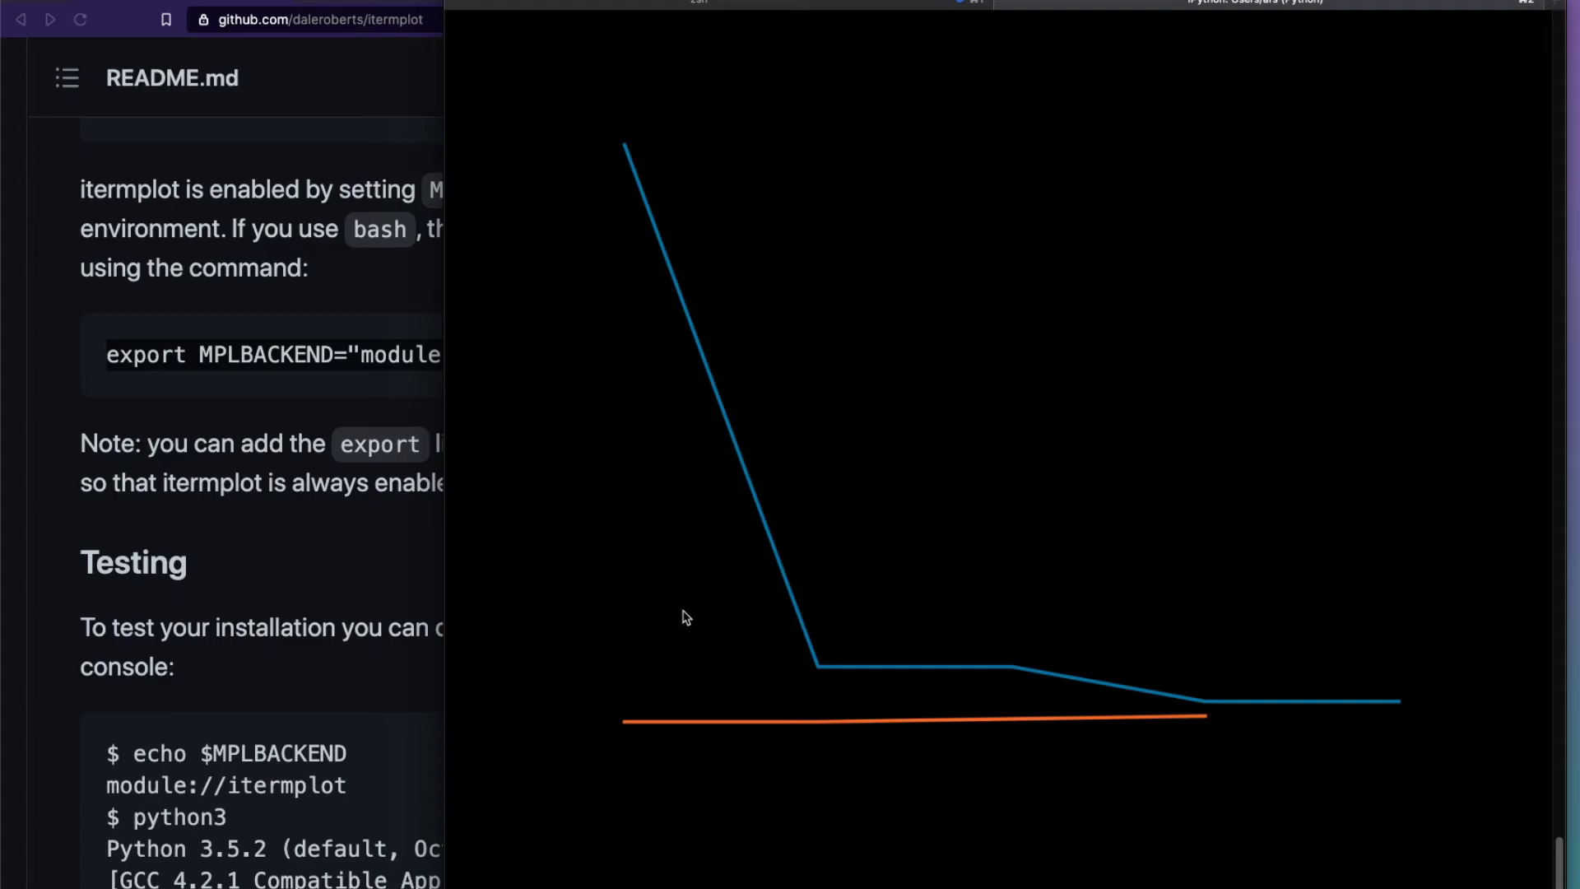
Step: Bring the GitHub README forward at the 'Nice wiggle' and 'Random graph' example script
{"action": "key", "text": "Return"}
{"action": "key", "text": "Return"}
{"action": "key", "text": "Return"}
{"action": "key", "text": "Return"}
{"action": "key", "text": "Return"}
{"action": "left_click", "coordinate": [199, 783]}
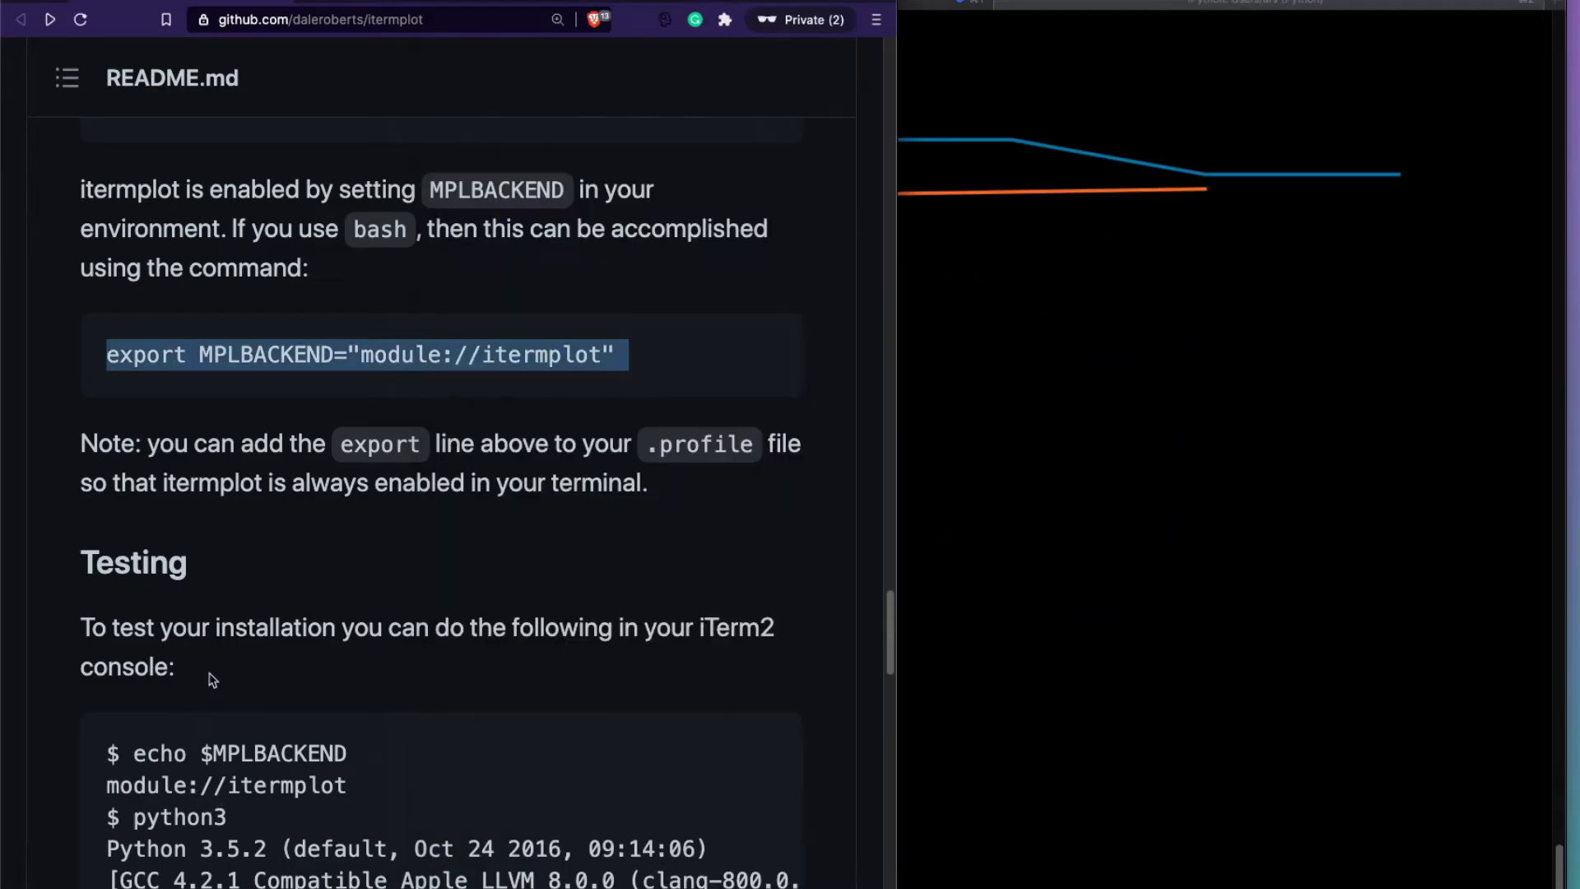
{"action": "scroll", "coordinate": [295, 589], "scroll_direction": "down", "scroll_amount": 10}
{"action": "scroll", "coordinate": [294, 585], "scroll_direction": "up", "scroll_amount": 5}
{"action": "scroll", "coordinate": [296, 585], "scroll_direction": "up", "scroll_amount": 5}
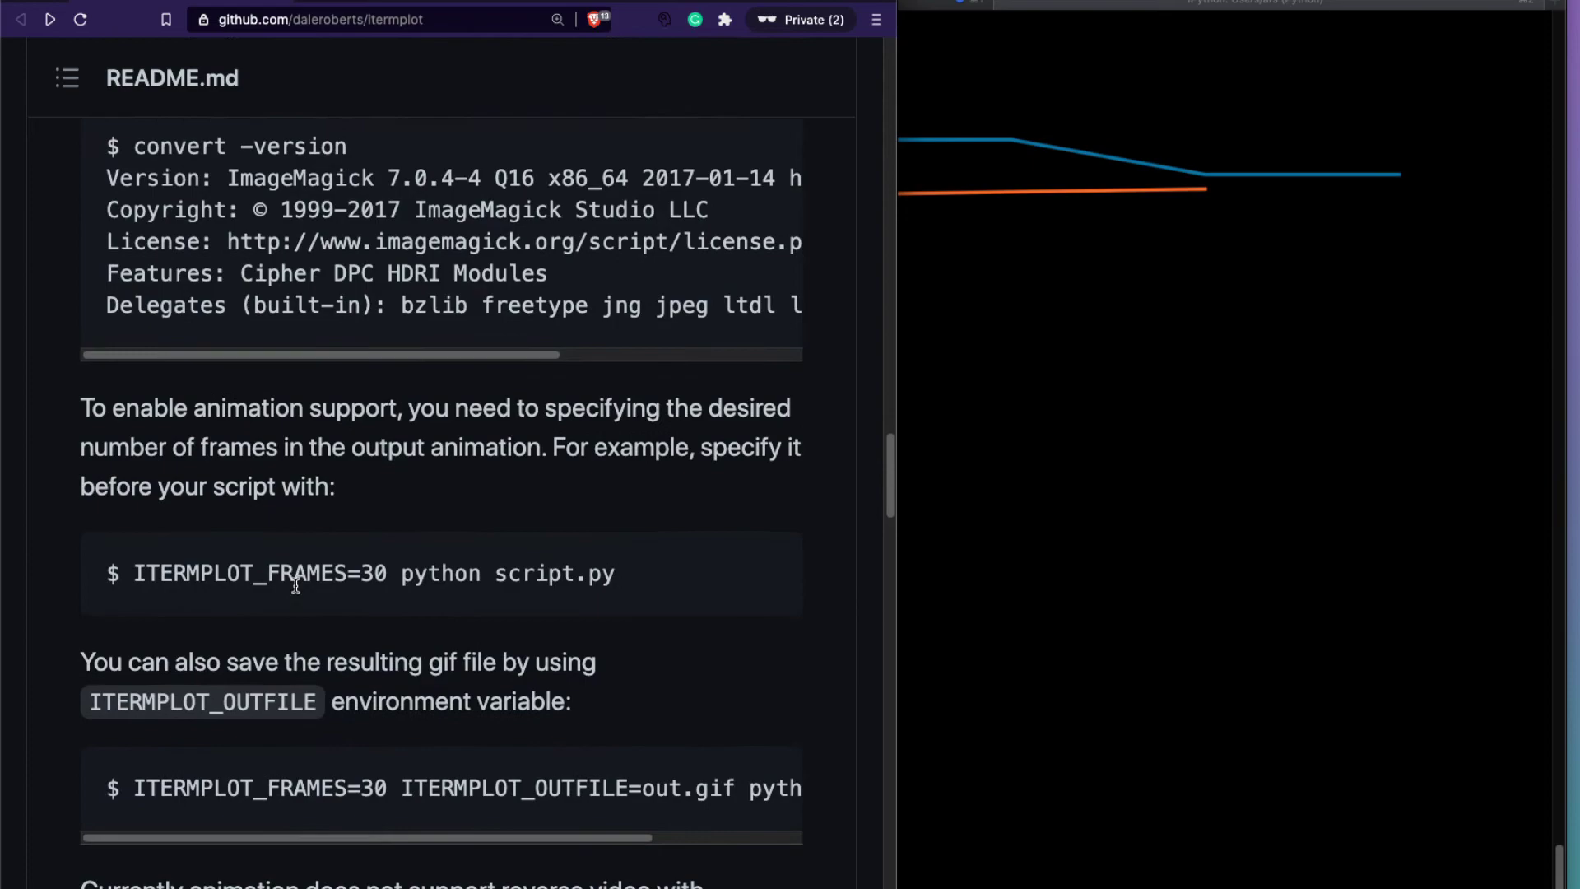
{"action": "scroll", "coordinate": [295, 586], "scroll_direction": "up", "scroll_amount": 5}
{"action": "scroll", "coordinate": [295, 586], "scroll_direction": "up", "scroll_amount": 5}
{"action": "scroll", "coordinate": [296, 586], "scroll_direction": "up", "scroll_amount": 5}
{"action": "scroll", "coordinate": [444, 495], "scroll_direction": "up", "scroll_amount": 5}
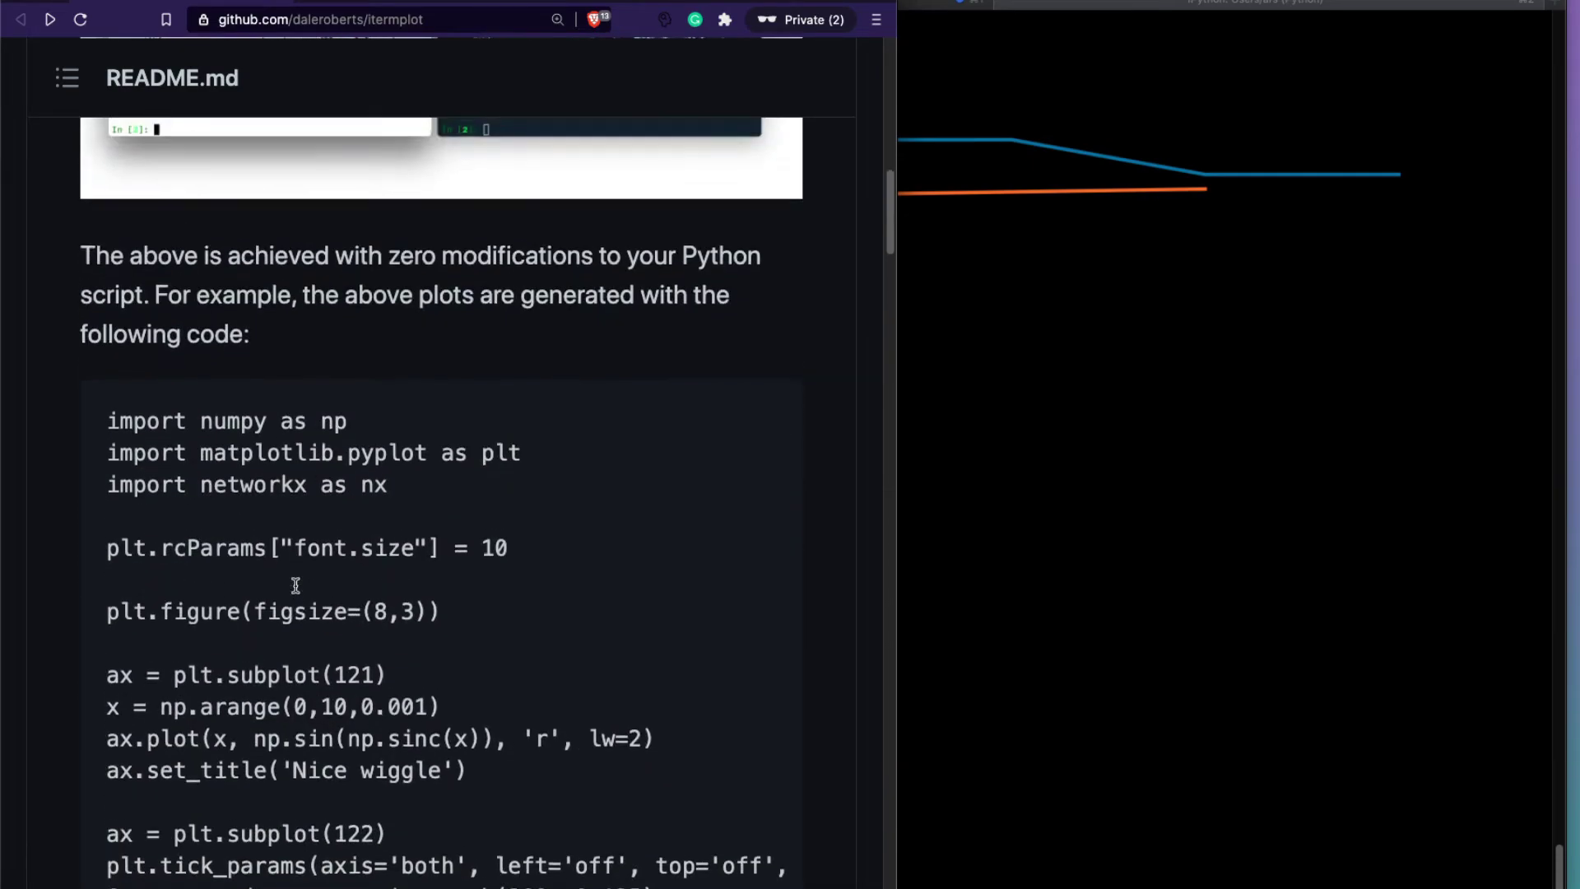
{"action": "scroll", "coordinate": [470, 568], "scroll_direction": "down", "scroll_amount": 1}
{"action": "left_click_drag", "start_coordinate": [112, 239], "coordinate": [257, 632]}
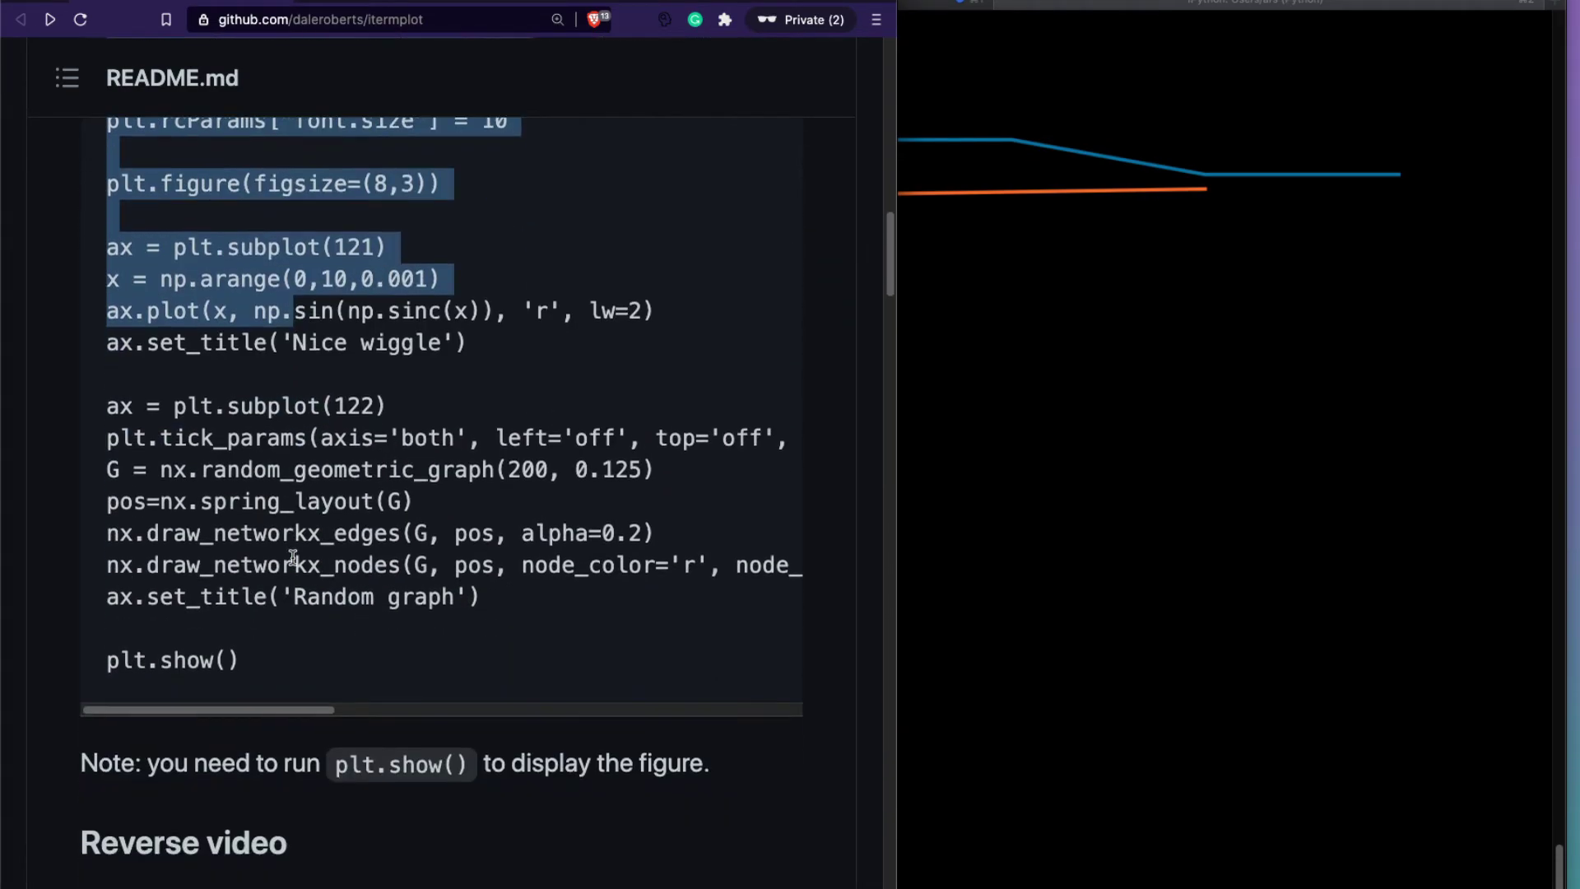
Step: Paste the README example into IPython and run it, rendering the wiggle and random-graph plots
{"action": "key", "text": "super+Tab"}
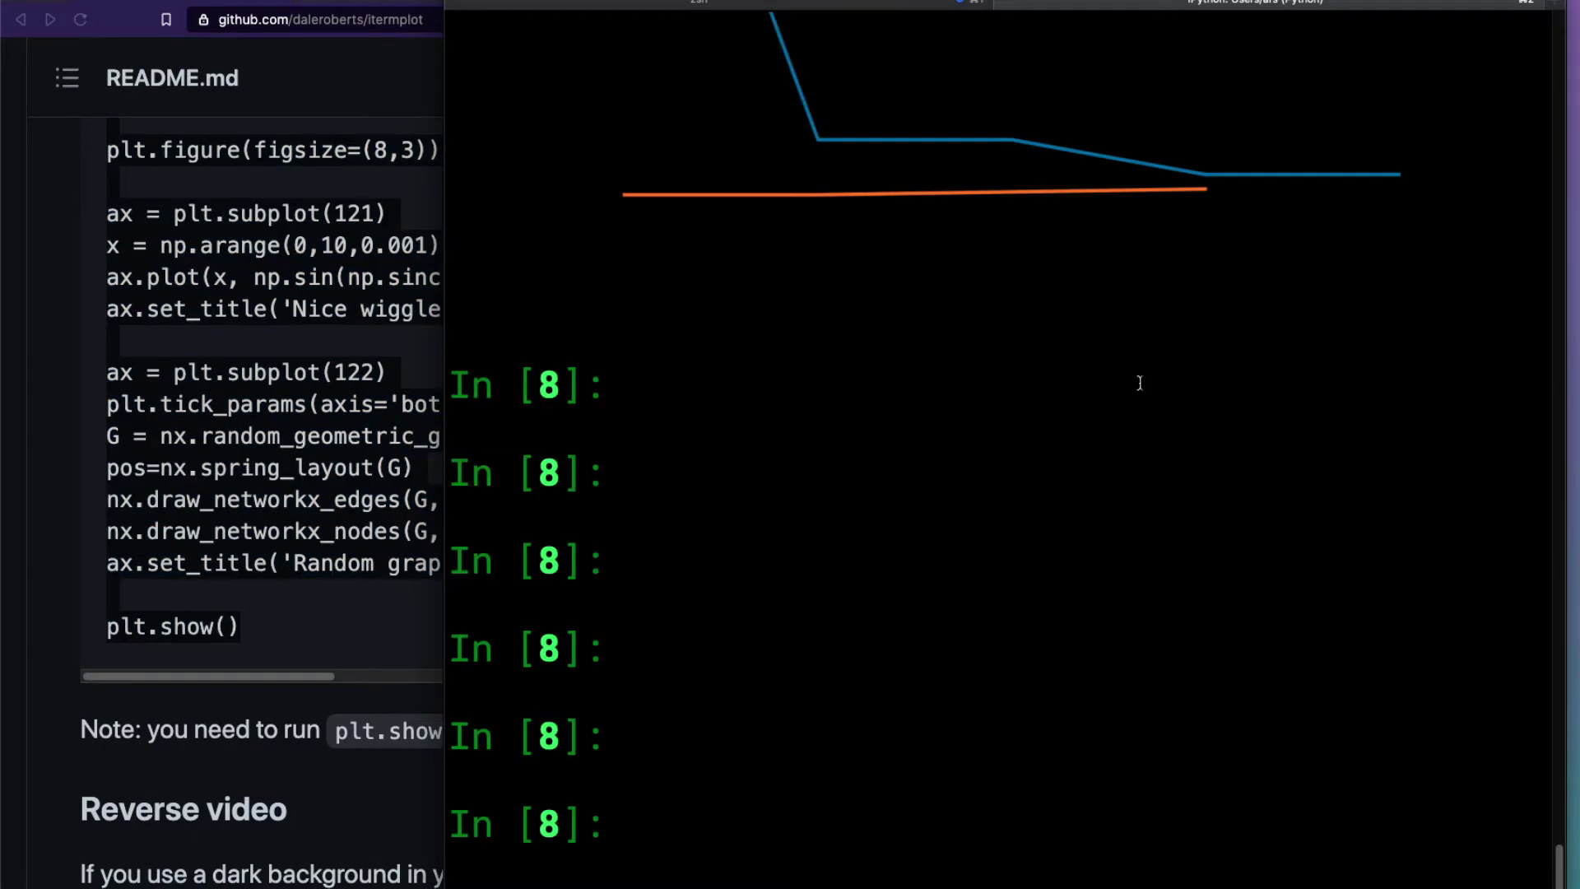
{"action": "key", "text": "super+v"}
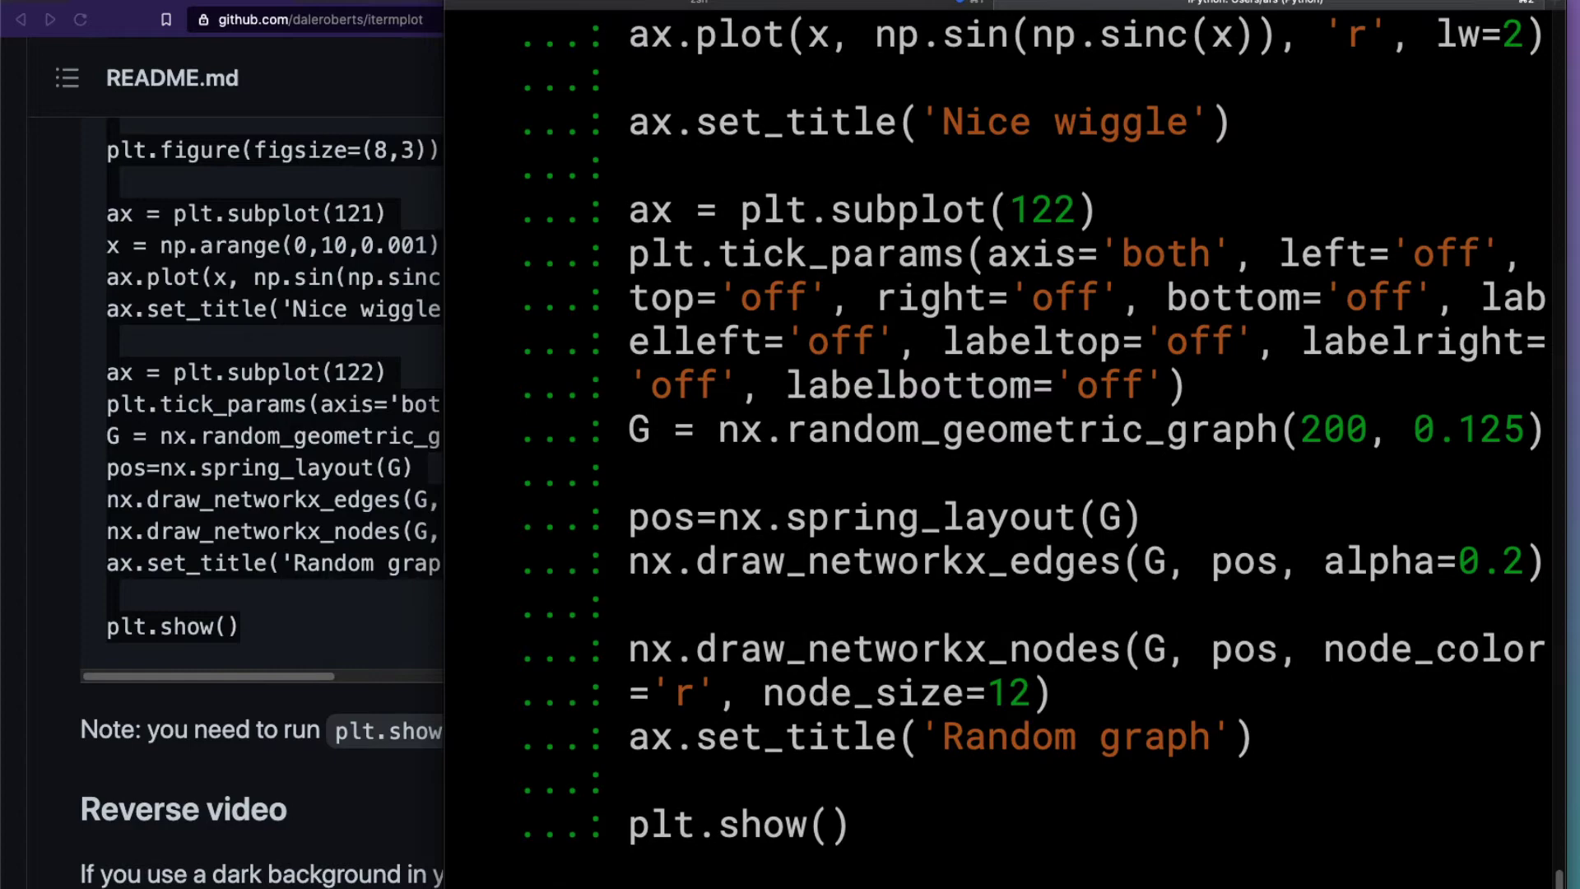
{"action": "key", "text": "Return"}
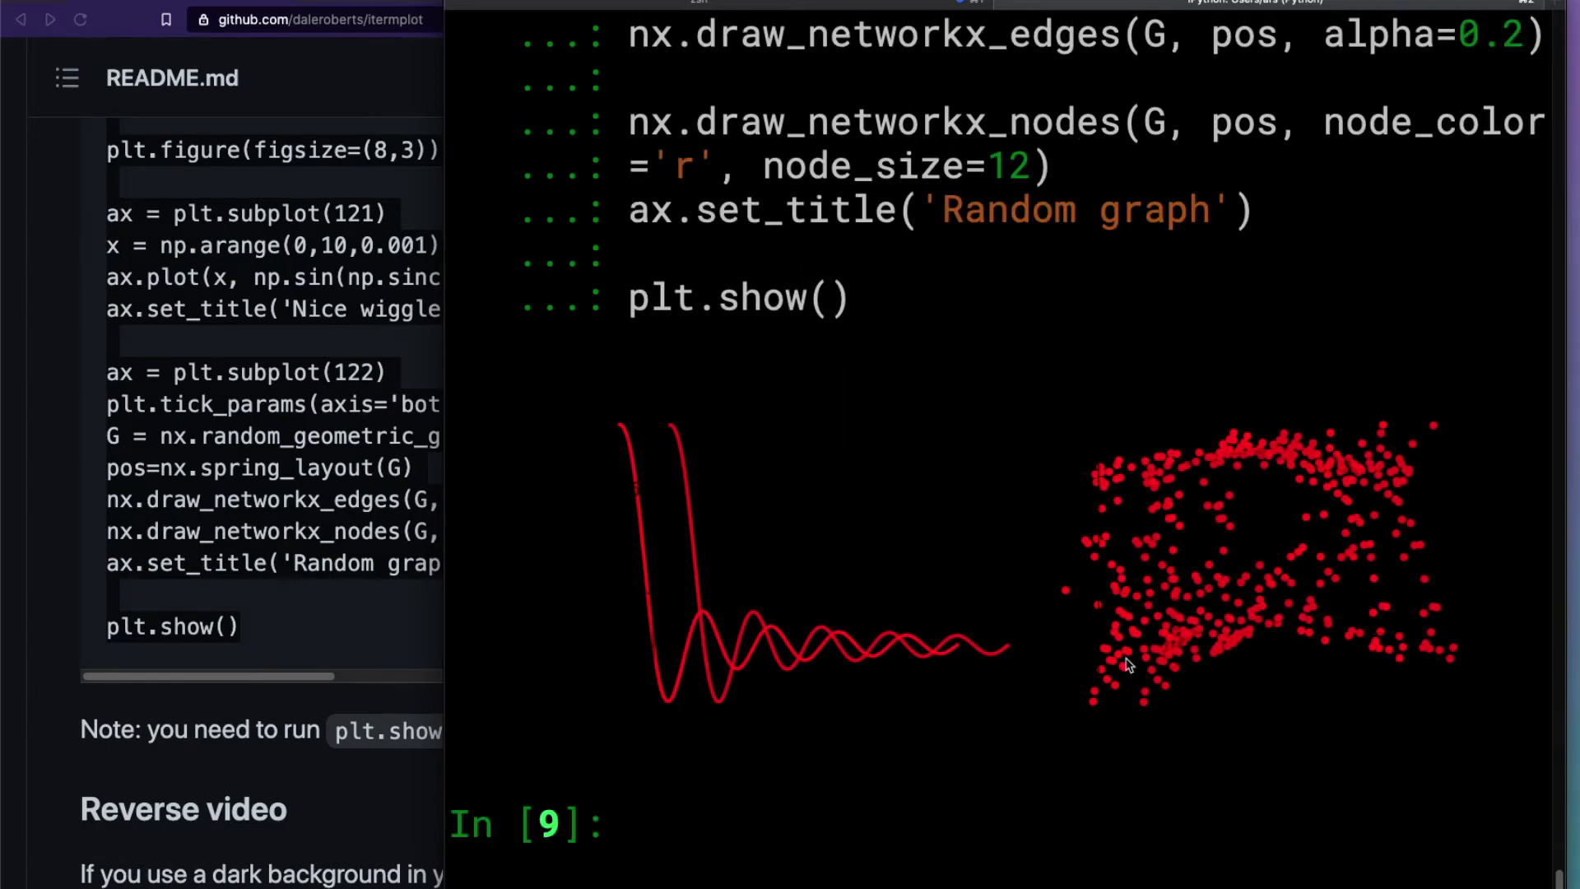
{"action": "left_click_drag", "start_coordinate": [1043, 696], "coordinate": [1099, 658]}
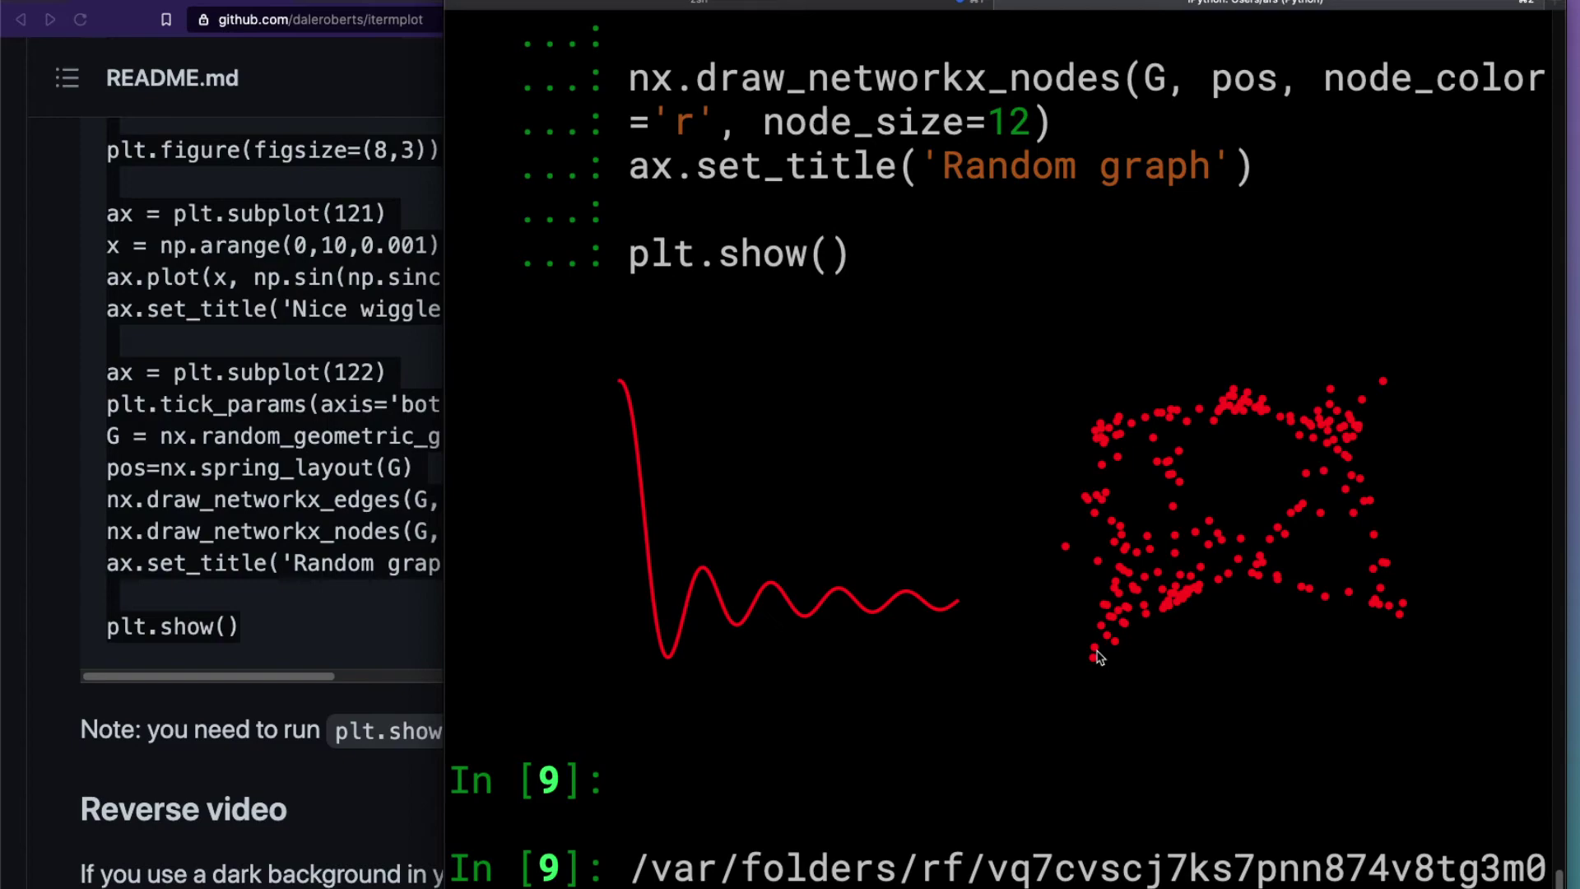
{"action": "key", "text": "Return"}
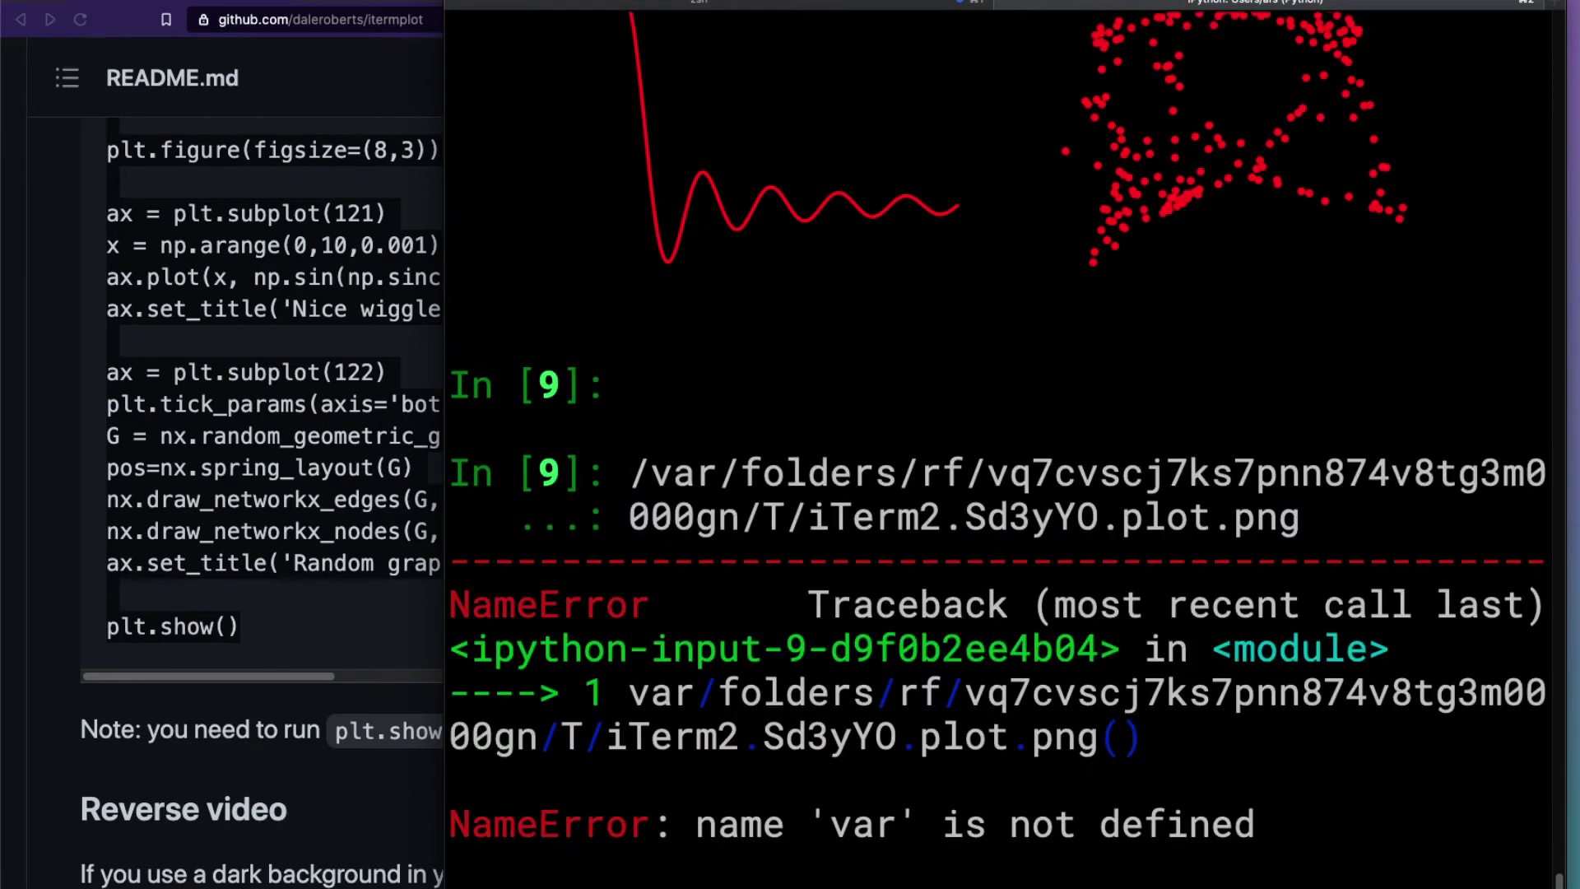
{"action": "scroll", "coordinate": [1125, 613], "scroll_direction": "up", "scroll_amount": 3}
{"action": "scroll", "coordinate": [1126, 612], "scroll_direction": "up", "scroll_amount": 2}
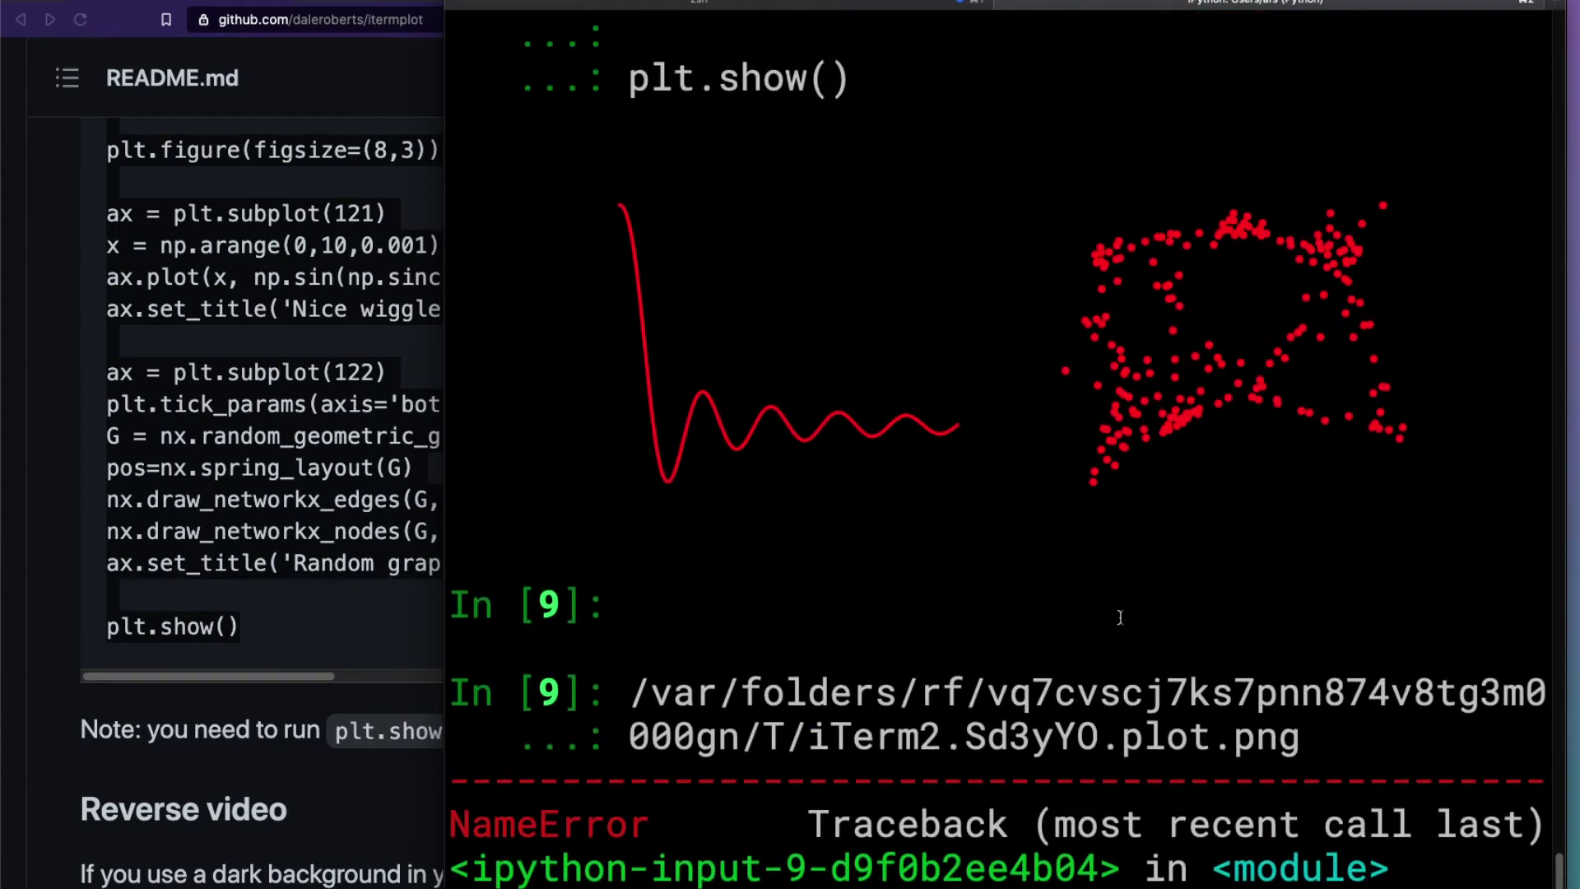
{"action": "scroll", "coordinate": [1126, 612], "scroll_direction": "up", "scroll_amount": 2}
Step: Open and then dismiss the image options menu on the inline random network graph
{"action": "right_click", "coordinate": [1139, 523]}
{"action": "left_click", "coordinate": [1062, 484]}
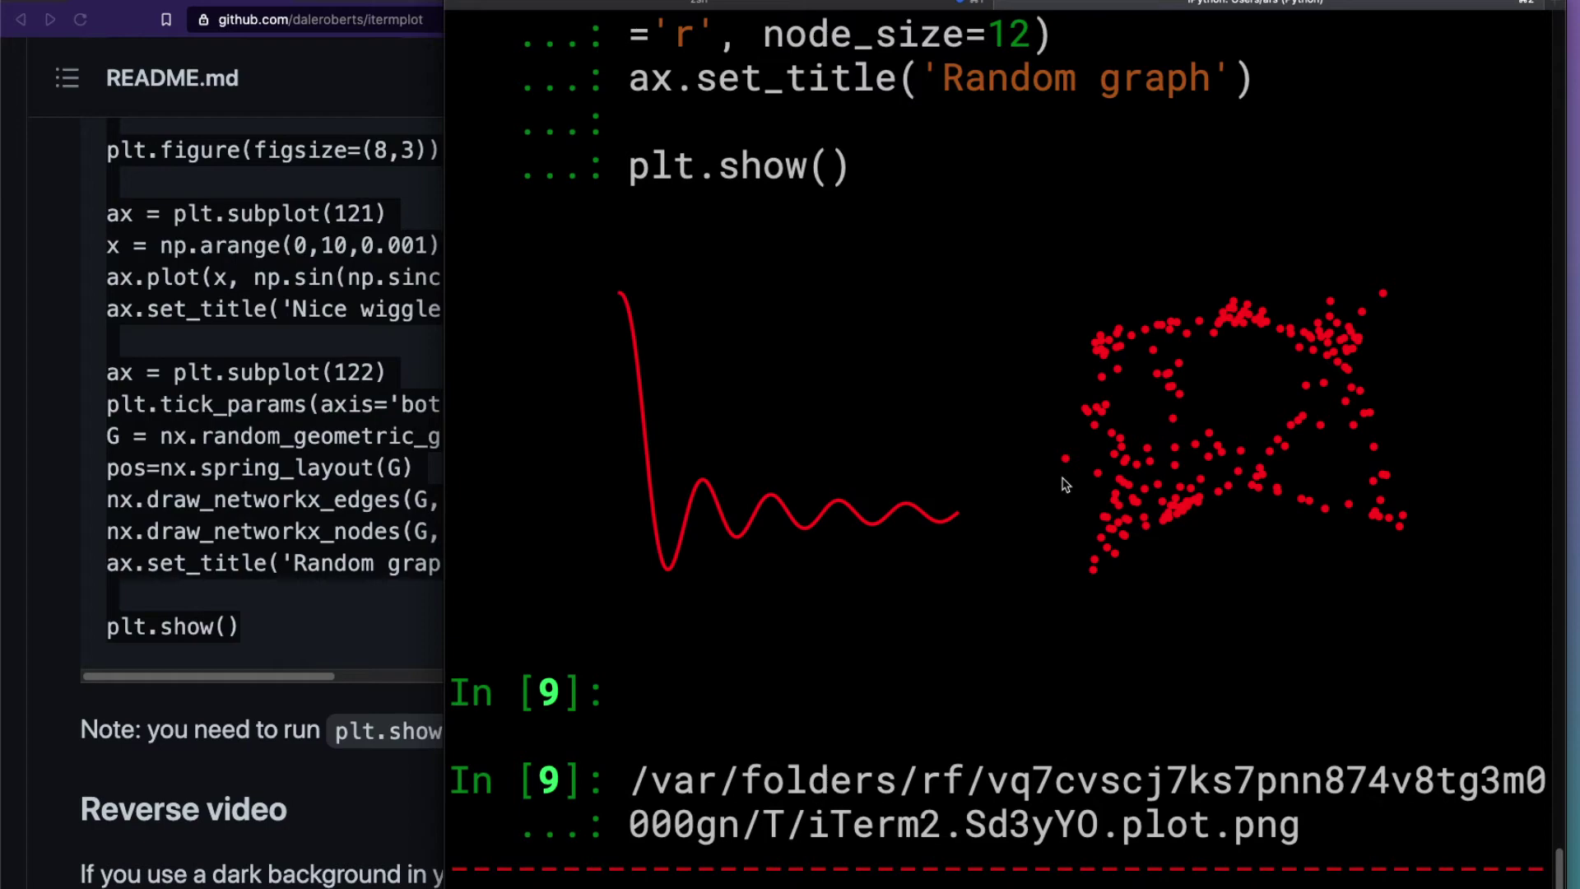
{"action": "scroll", "coordinate": [1064, 485], "scroll_direction": "up", "scroll_amount": 5}
{"action": "scroll", "coordinate": [1064, 485], "scroll_direction": "up", "scroll_amount": 5}
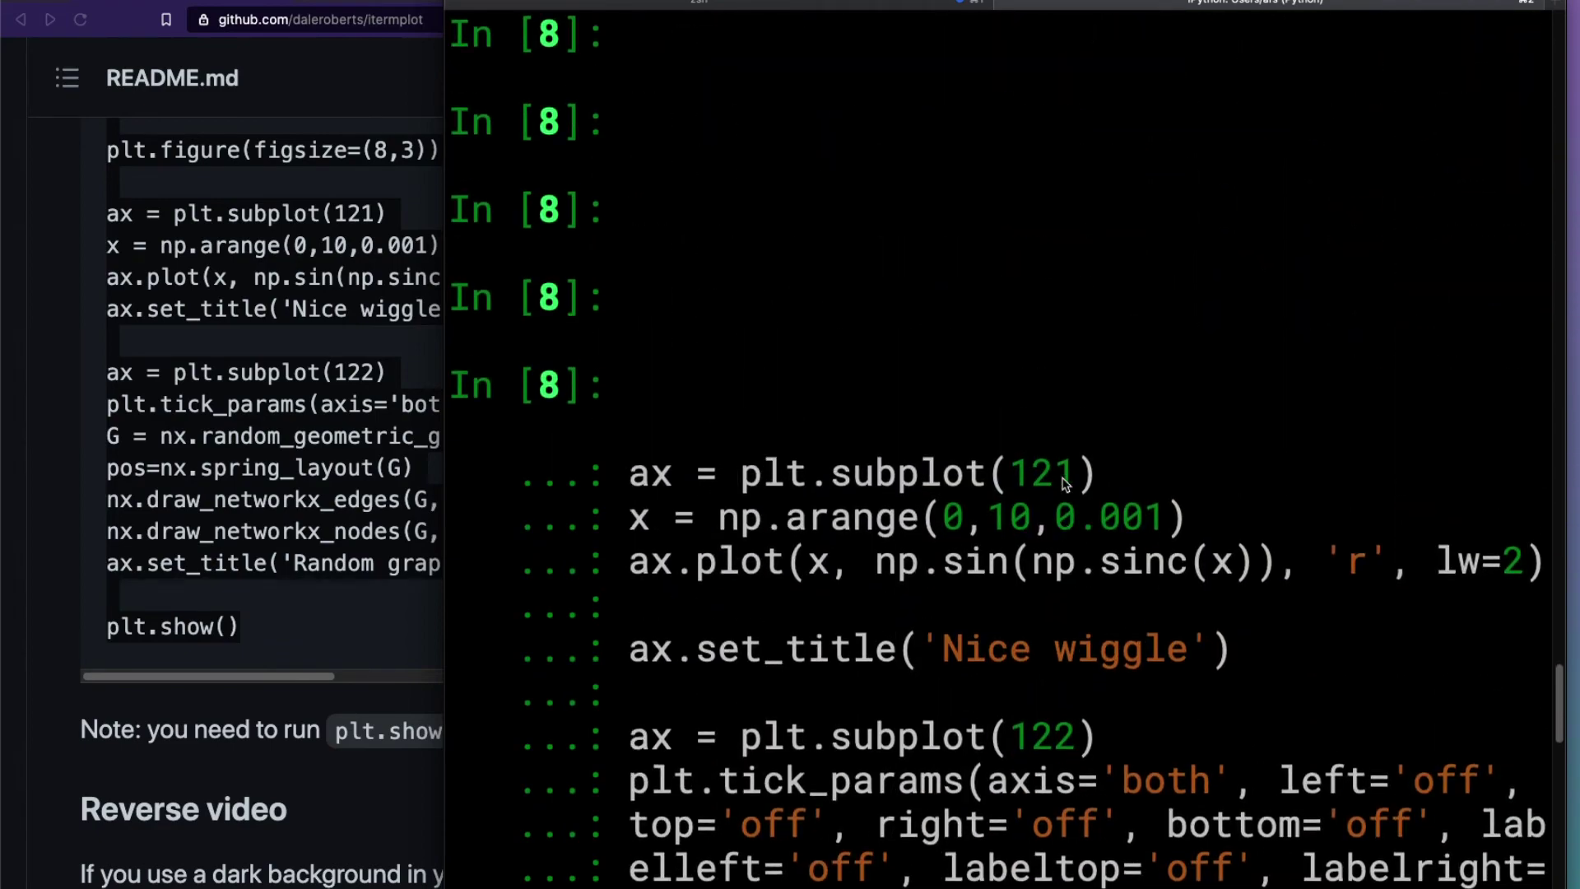
{"action": "scroll", "coordinate": [1064, 484], "scroll_direction": "up", "scroll_amount": 5}
{"action": "scroll", "coordinate": [1063, 484], "scroll_direction": "up", "scroll_amount": 5}
{"action": "scroll", "coordinate": [1064, 484], "scroll_direction": "up", "scroll_amount": 5}
{"action": "scroll", "coordinate": [1063, 485], "scroll_direction": "up", "scroll_amount": 3}
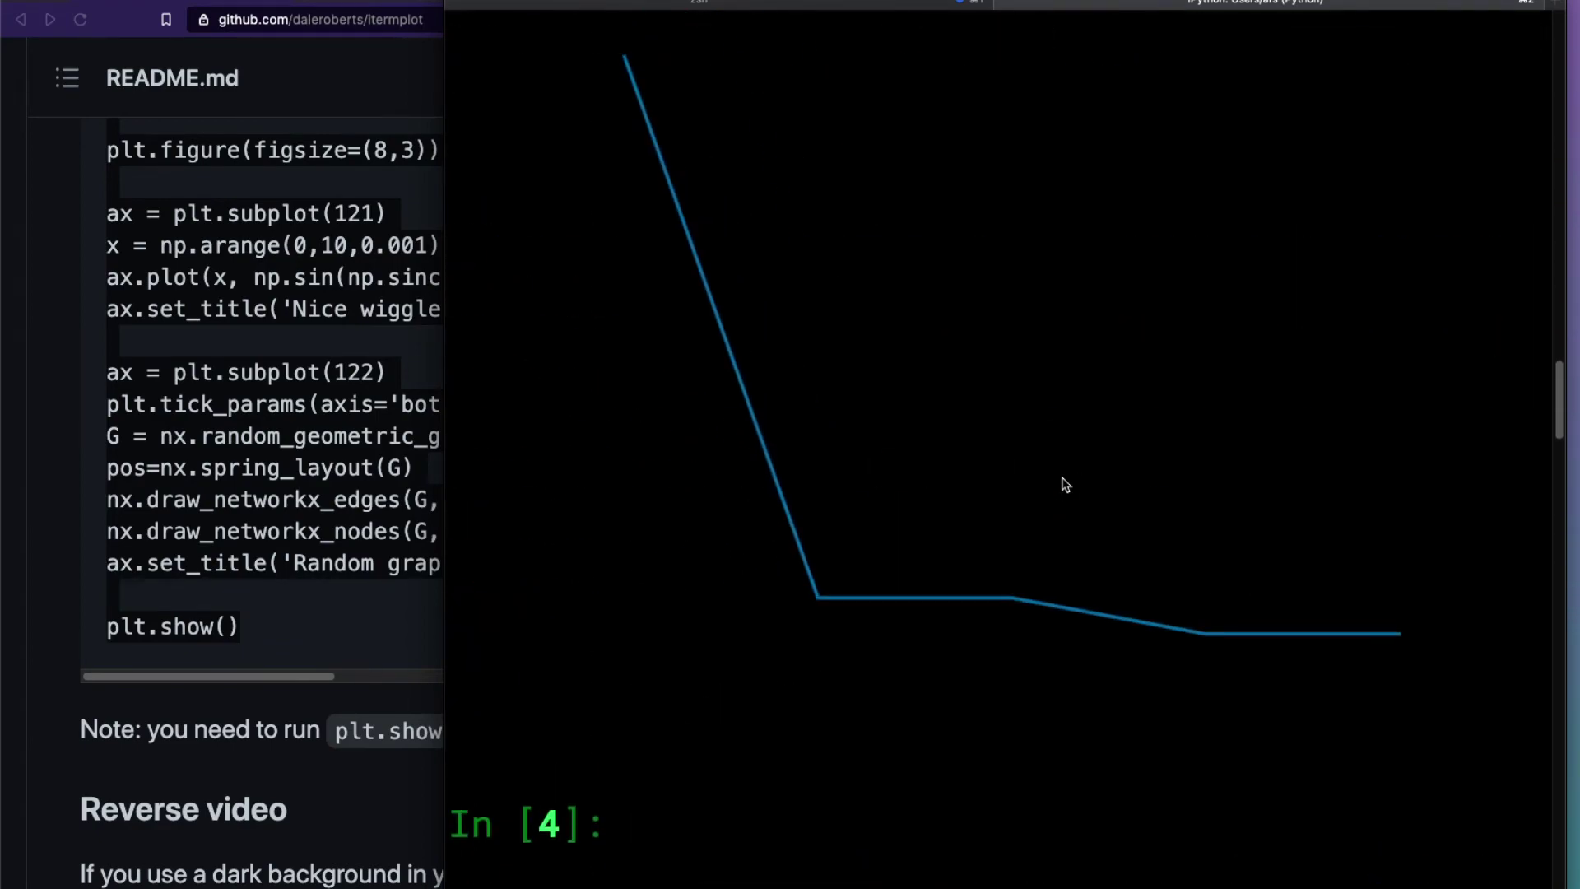
{"action": "scroll", "coordinate": [1063, 484], "scroll_direction": "down", "scroll_amount": 10}
{"action": "scroll", "coordinate": [1065, 484], "scroll_direction": "down", "scroll_amount": 5}
{"action": "scroll", "coordinate": [1064, 484], "scroll_direction": "up", "scroll_amount": 3}
{"action": "scroll", "coordinate": [1064, 484], "scroll_direction": "up", "scroll_amount": 3}
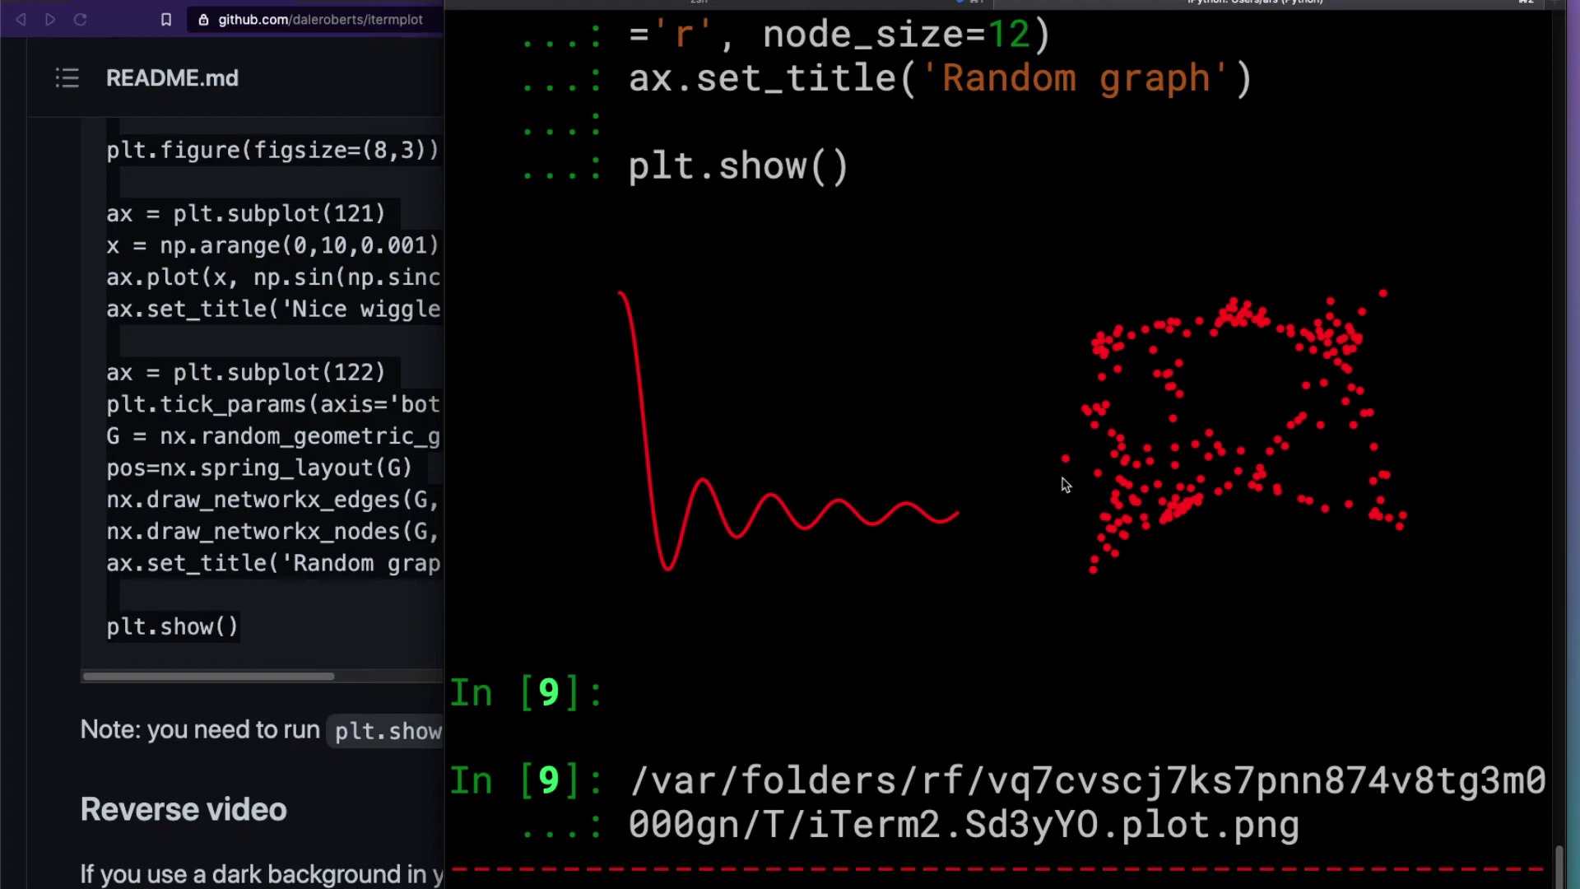
Step: Raise the itermplot README page in front of the terminal
{"action": "left_click", "coordinate": [297, 516]}
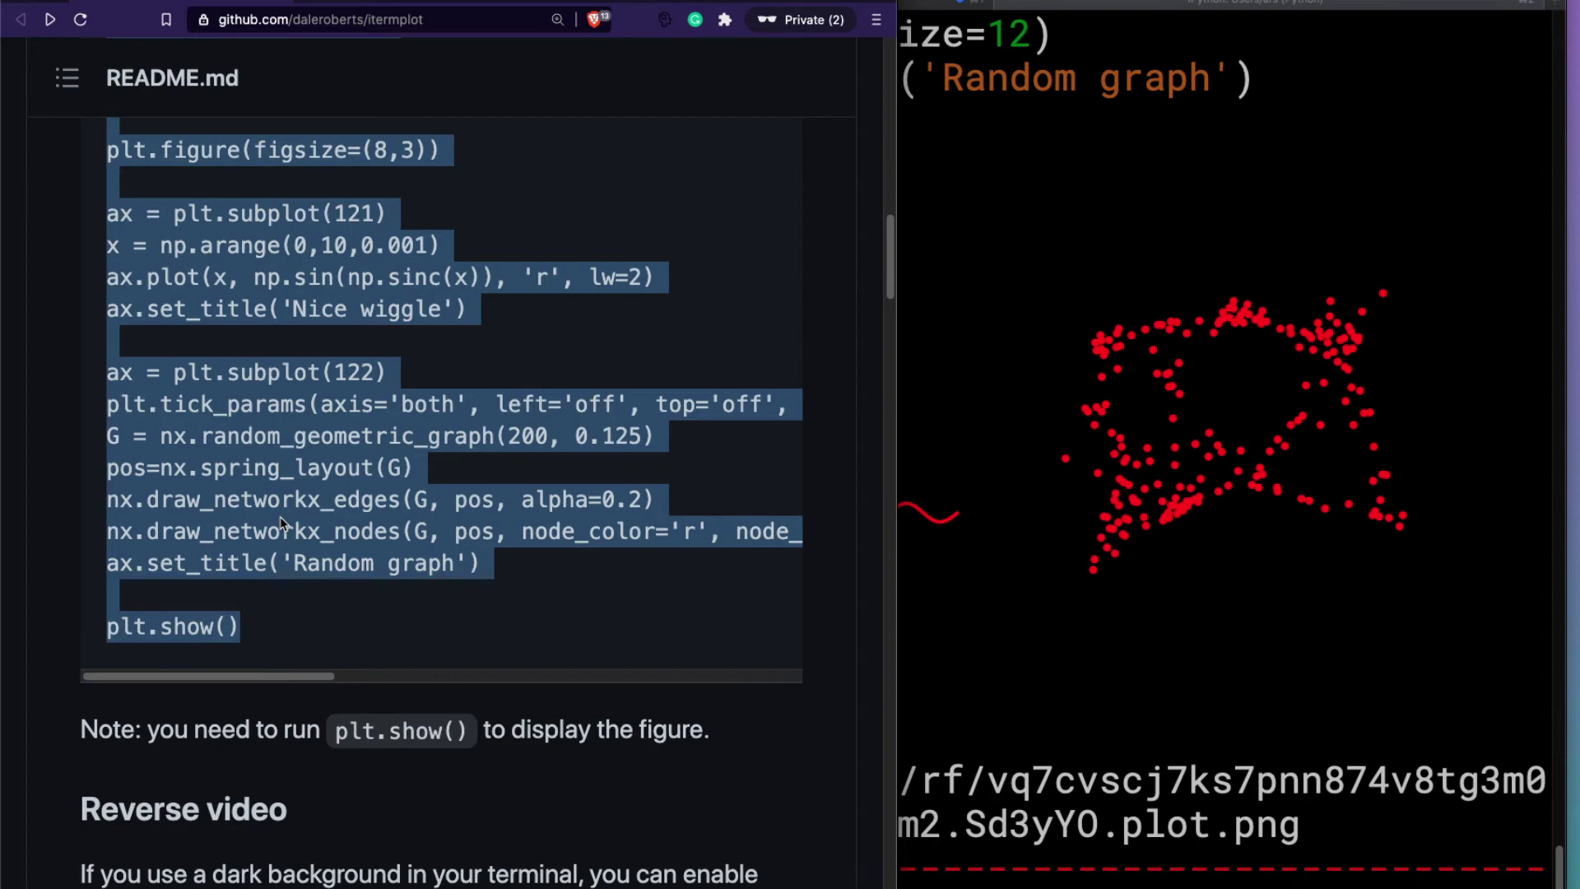
{"action": "scroll", "coordinate": [281, 516], "scroll_direction": "down", "scroll_amount": 5}
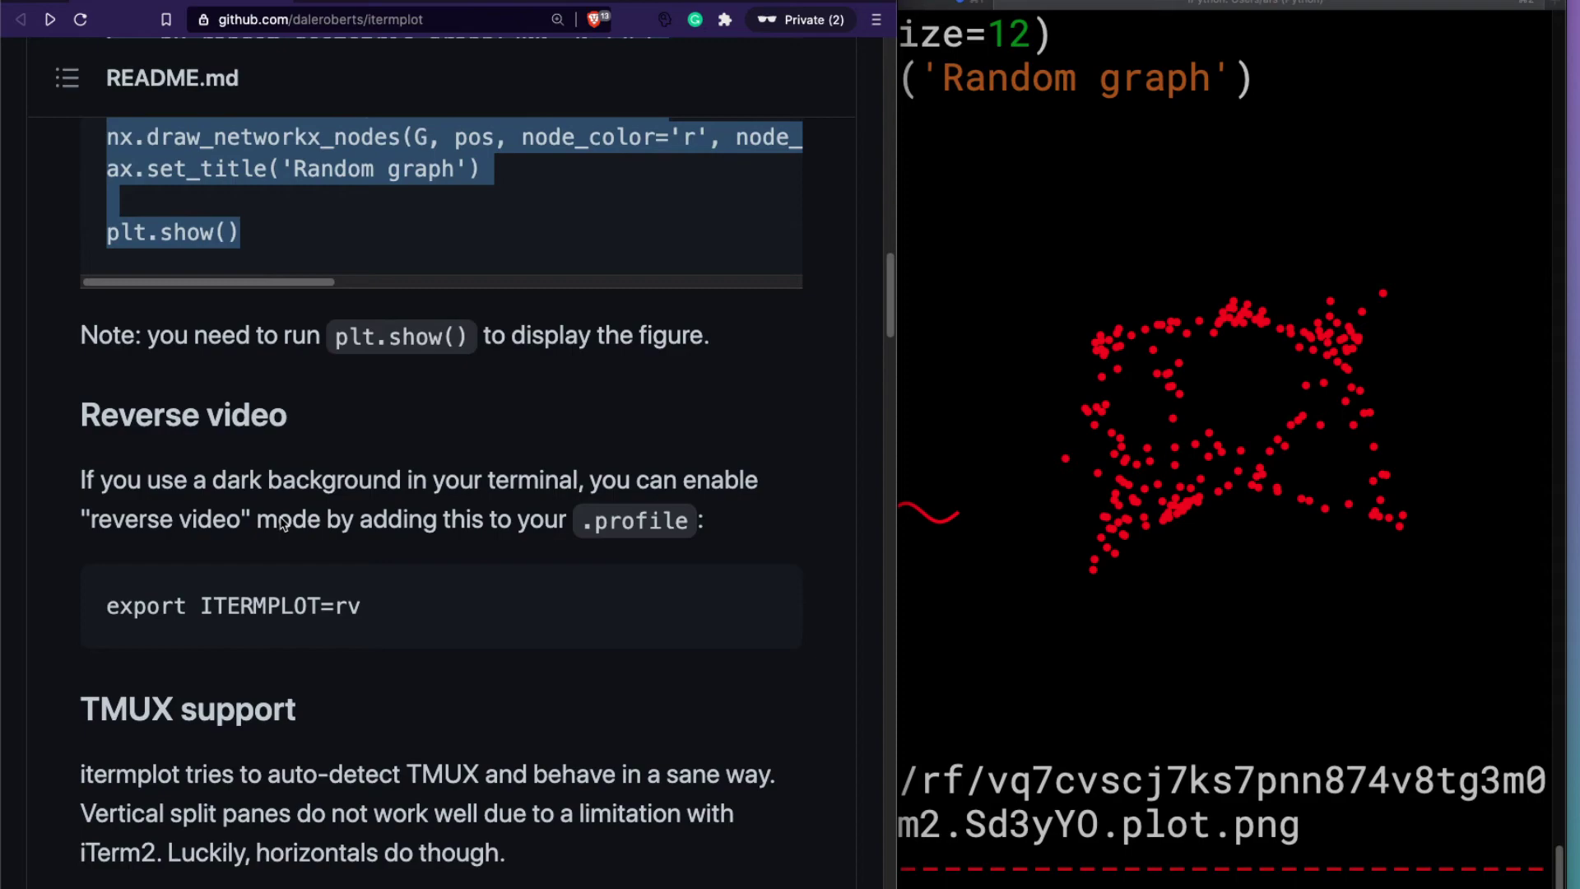
{"action": "scroll", "coordinate": [282, 524], "scroll_direction": "down", "scroll_amount": 4}
{"action": "scroll", "coordinate": [281, 523], "scroll_direction": "down", "scroll_amount": 3}
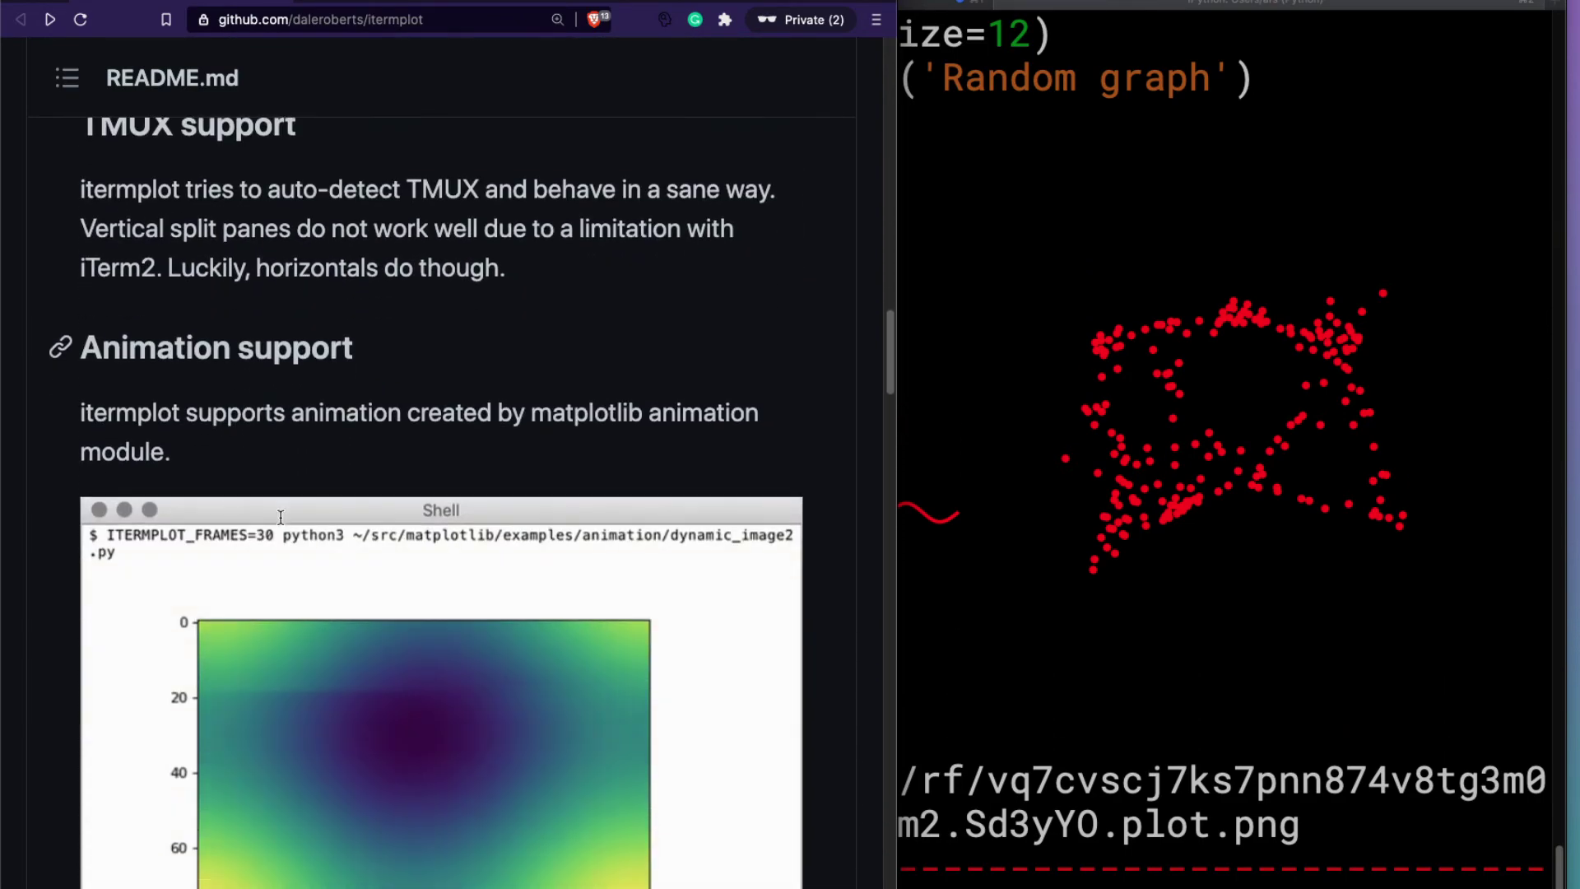
{"action": "scroll", "coordinate": [282, 524], "scroll_direction": "down", "scroll_amount": 2}
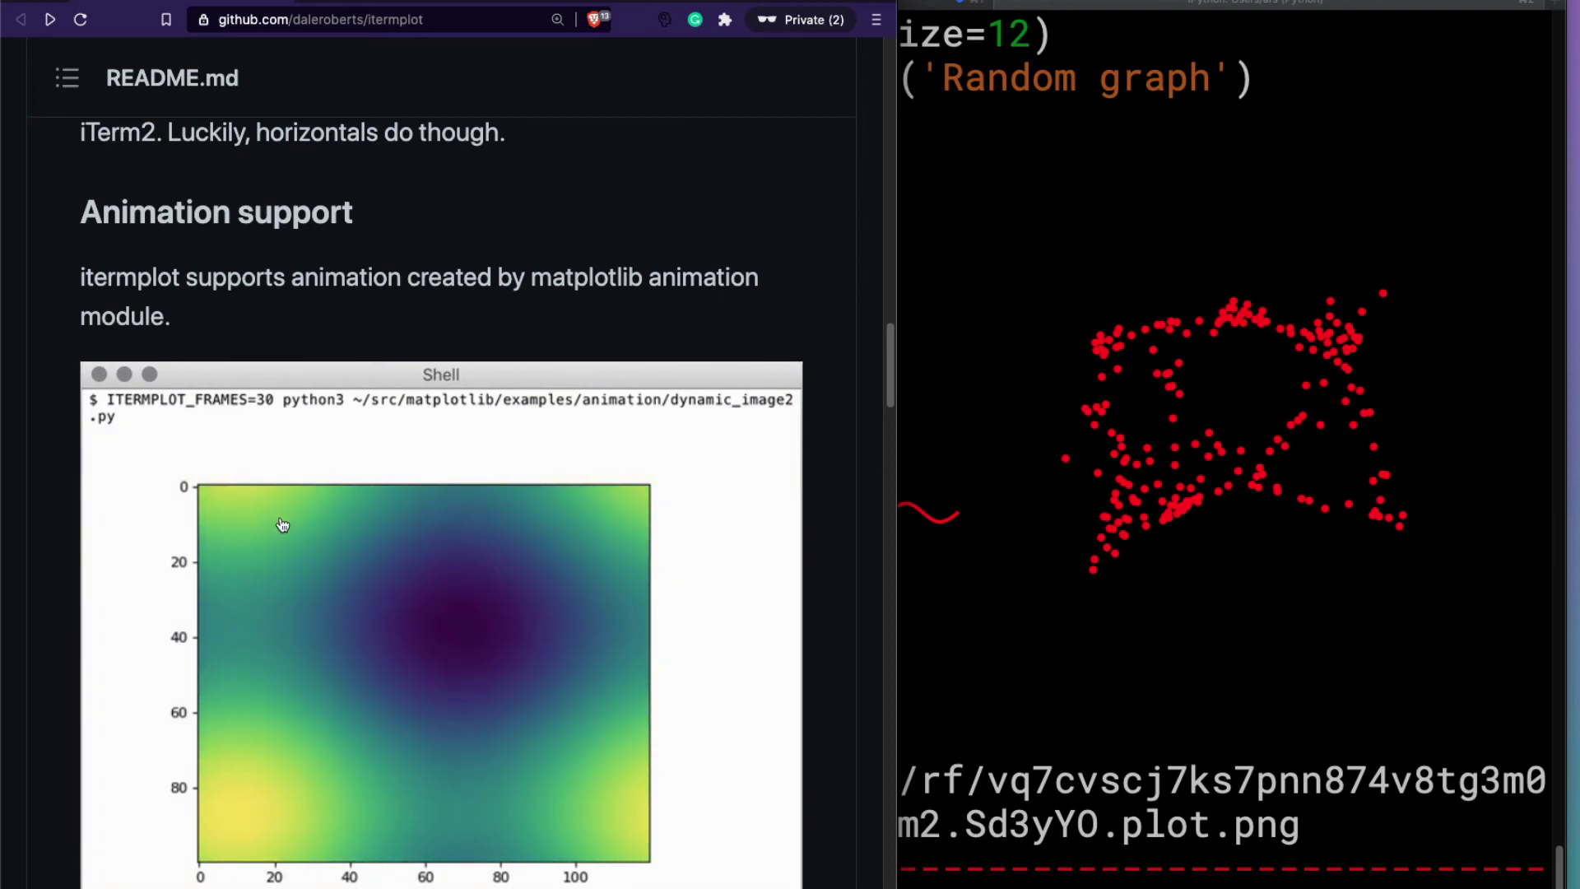
{"action": "scroll", "coordinate": [281, 524], "scroll_direction": "down", "scroll_amount": 2}
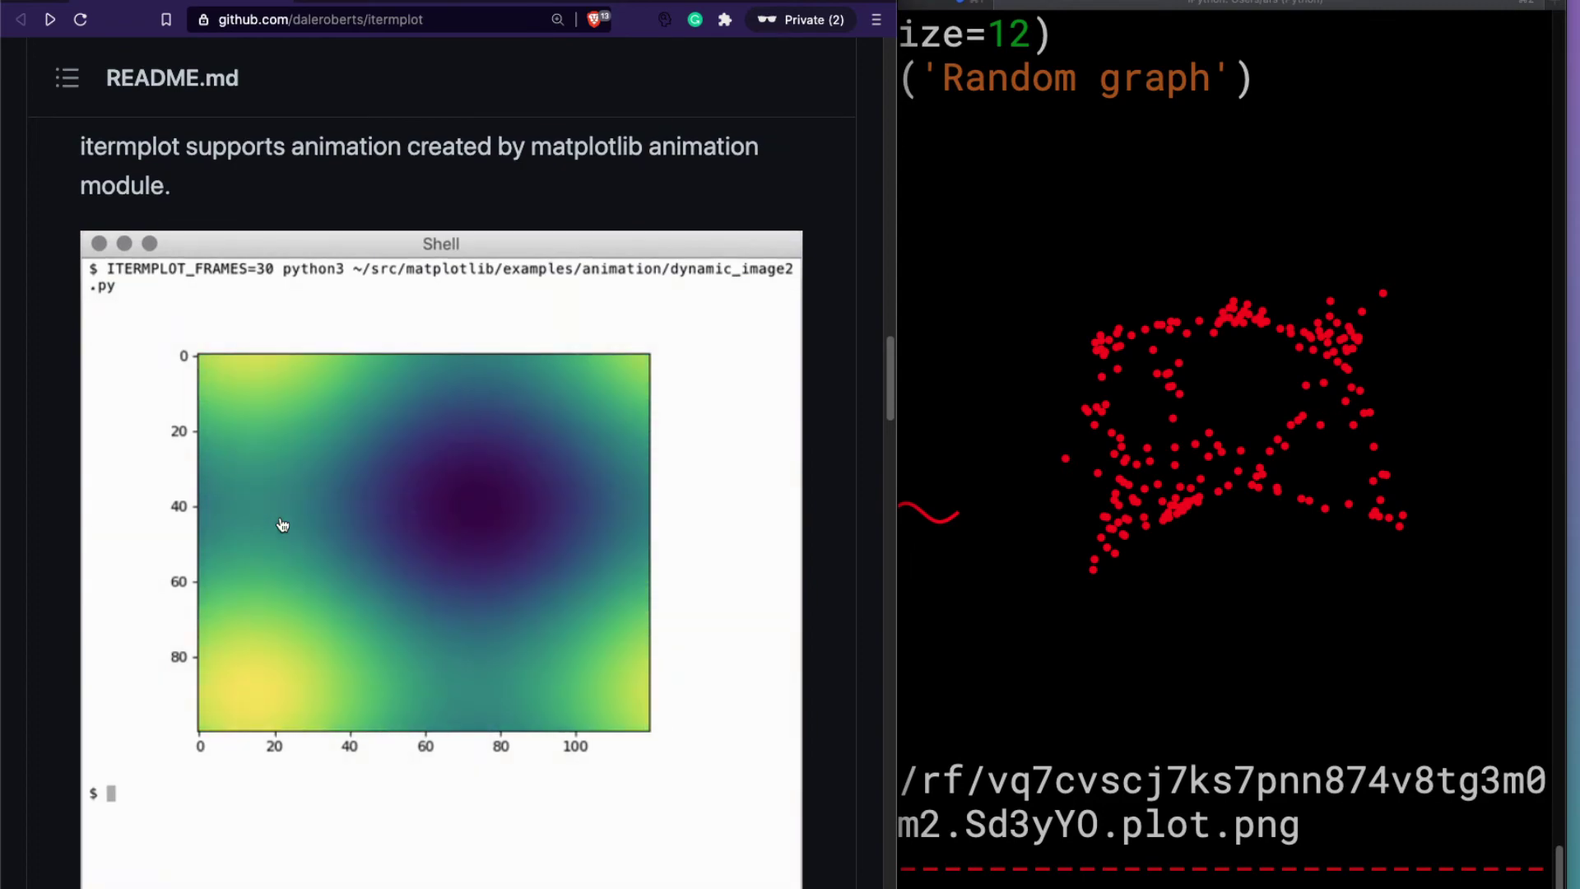
{"action": "scroll", "coordinate": [282, 524], "scroll_direction": "down", "scroll_amount": 2}
{"action": "scroll", "coordinate": [282, 524], "scroll_direction": "down", "scroll_amount": 1}
{"action": "scroll", "coordinate": [281, 524], "scroll_direction": "up", "scroll_amount": 3}
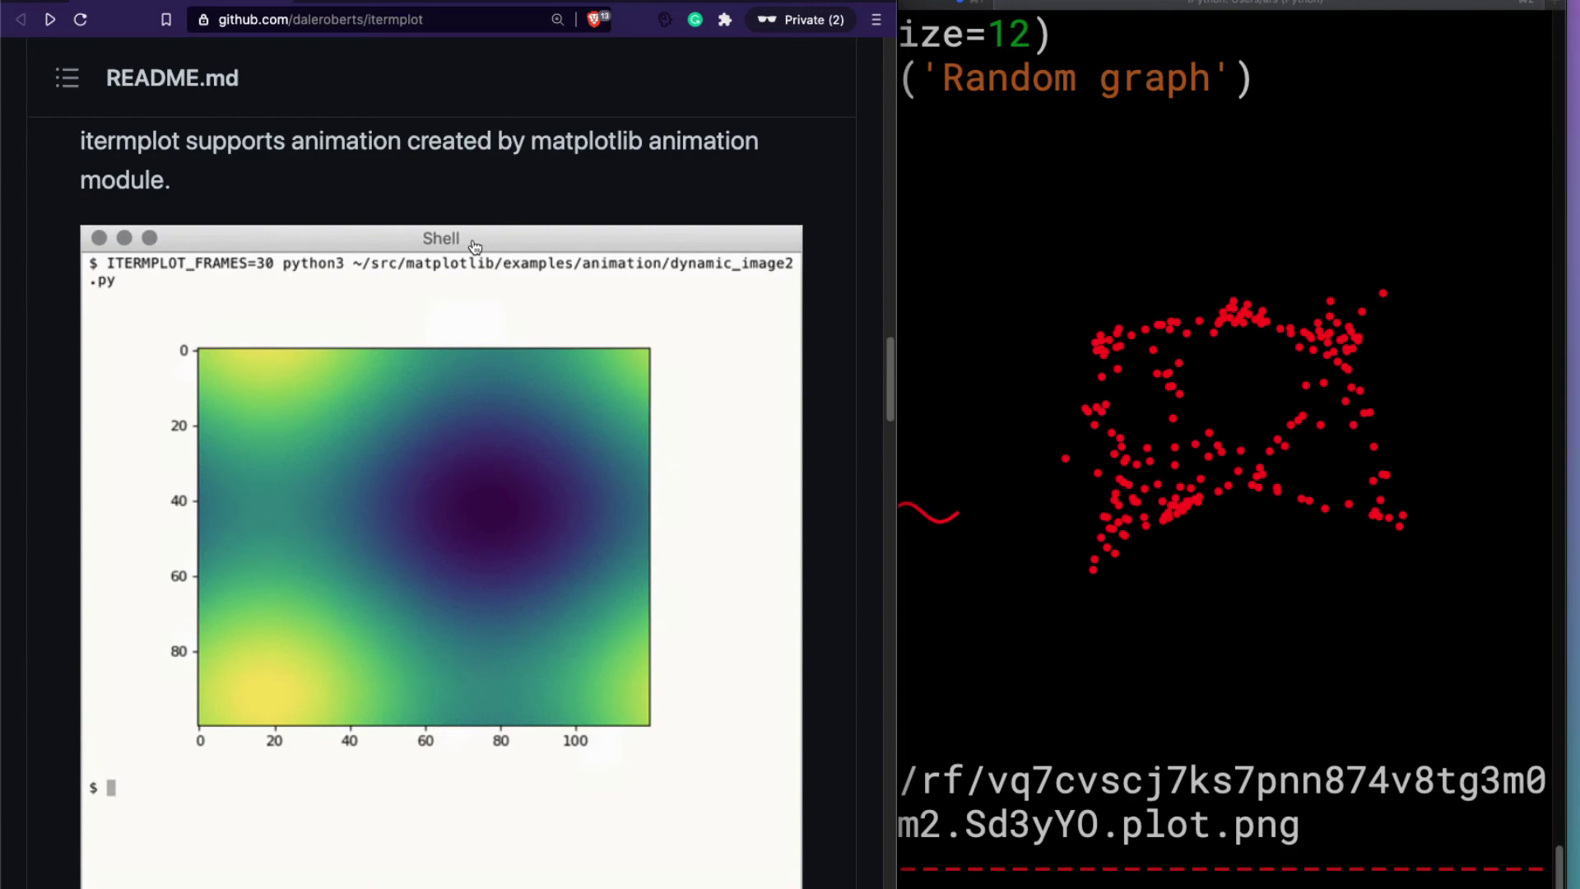
{"action": "scroll", "coordinate": [474, 247], "scroll_direction": "down", "scroll_amount": 5}
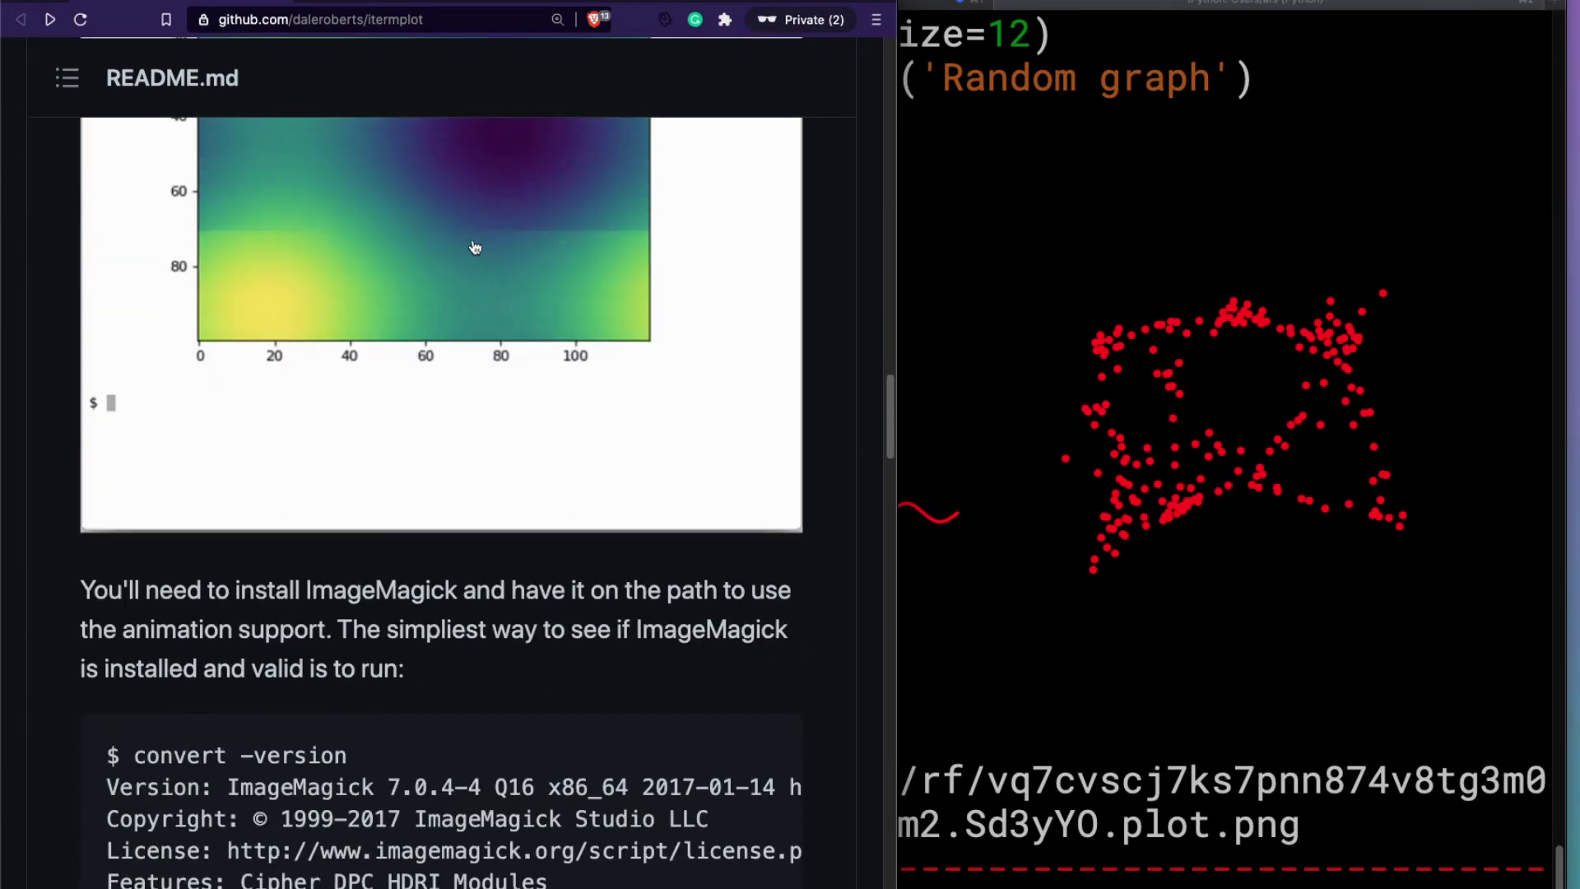
{"action": "scroll", "coordinate": [474, 249], "scroll_direction": "up", "scroll_amount": 1}
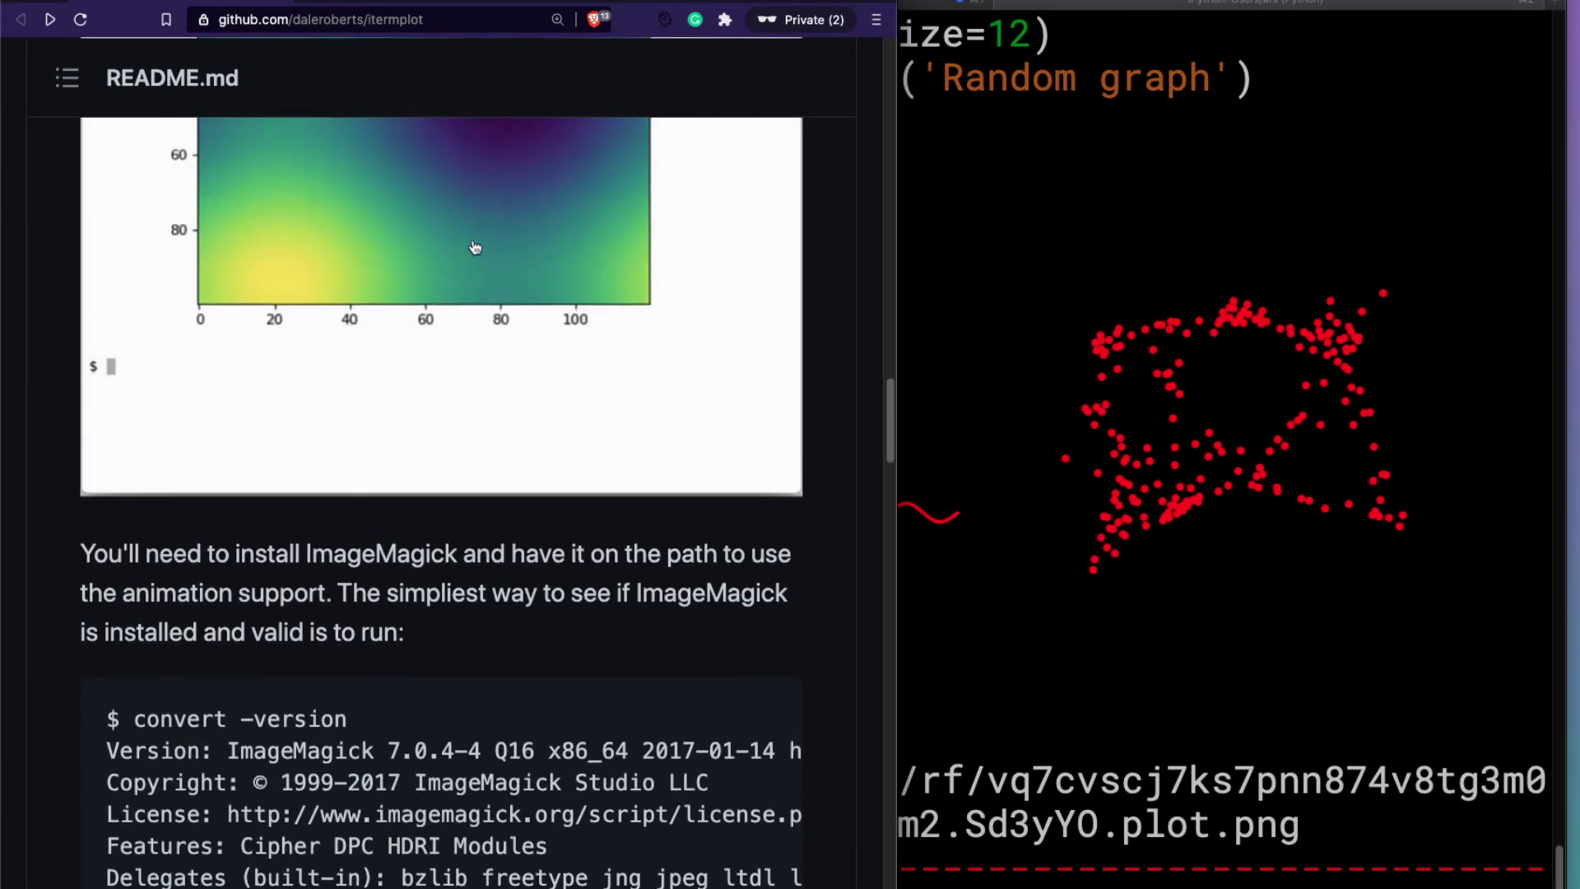
{"action": "scroll", "coordinate": [475, 248], "scroll_direction": "up", "scroll_amount": 3}
{"action": "scroll", "coordinate": [473, 240], "scroll_direction": "up", "scroll_amount": 4}
{"action": "scroll", "coordinate": [473, 241], "scroll_direction": "up", "scroll_amount": 2}
{"action": "scroll", "coordinate": [470, 237], "scroll_direction": "up", "scroll_amount": 1}
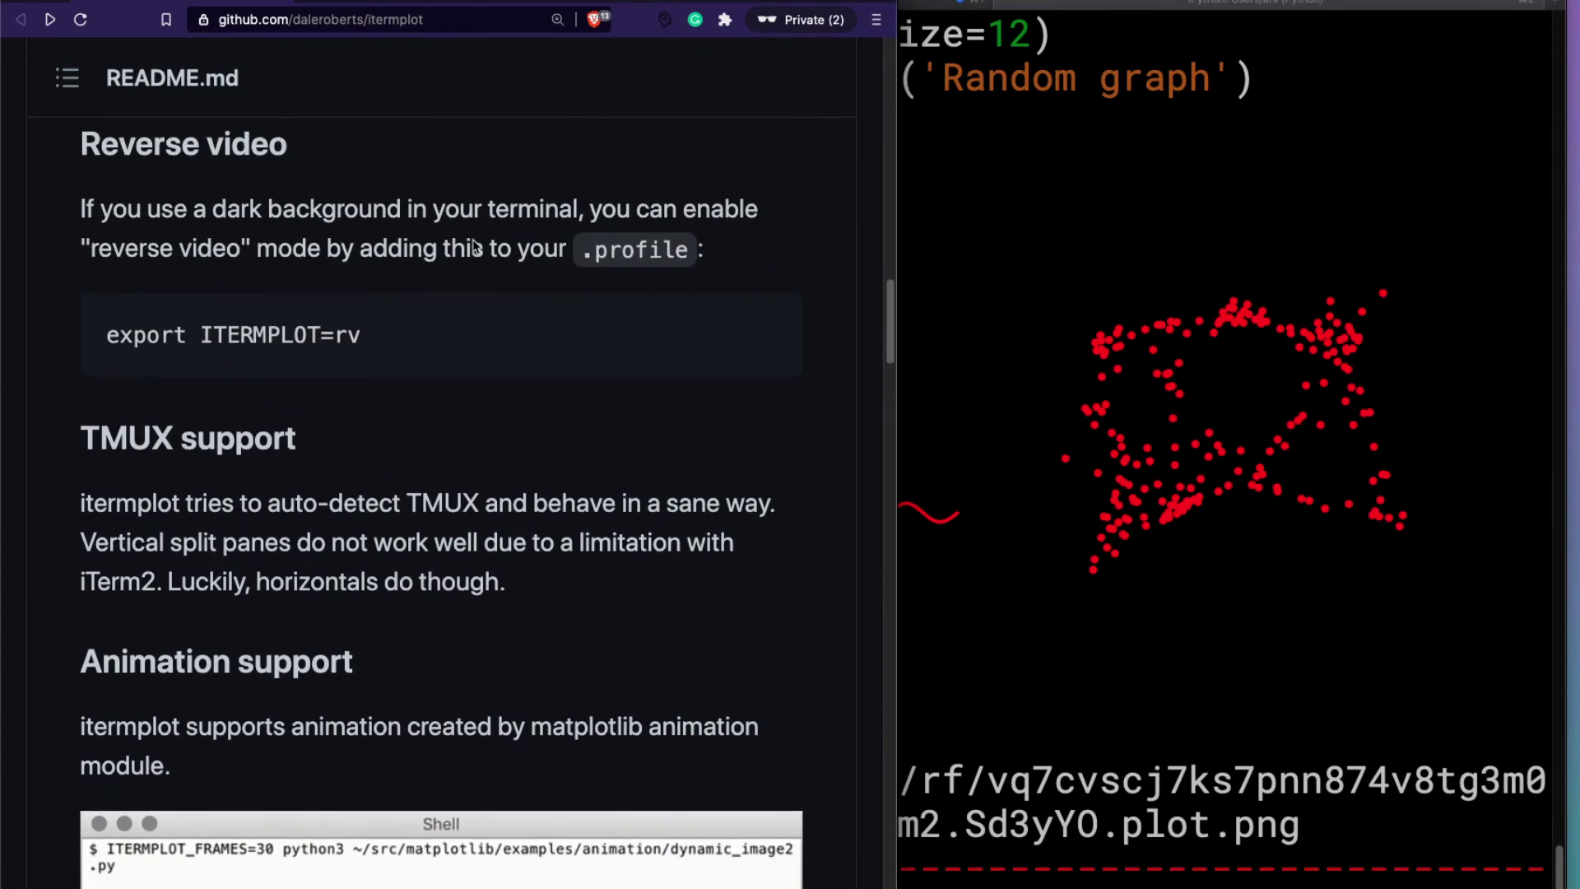
Step: Highlight the 'export ITERMPLOT=rv' line, glance at the terminal plots, then return to the README
{"action": "left_click_drag", "start_coordinate": [107, 346], "coordinate": [470, 333]}
{"action": "left_click", "coordinate": [469, 334]}
{"action": "scroll", "coordinate": [470, 334], "scroll_direction": "down", "scroll_amount": 1}
{"action": "scroll", "coordinate": [469, 331], "scroll_direction": "down", "scroll_amount": 7}
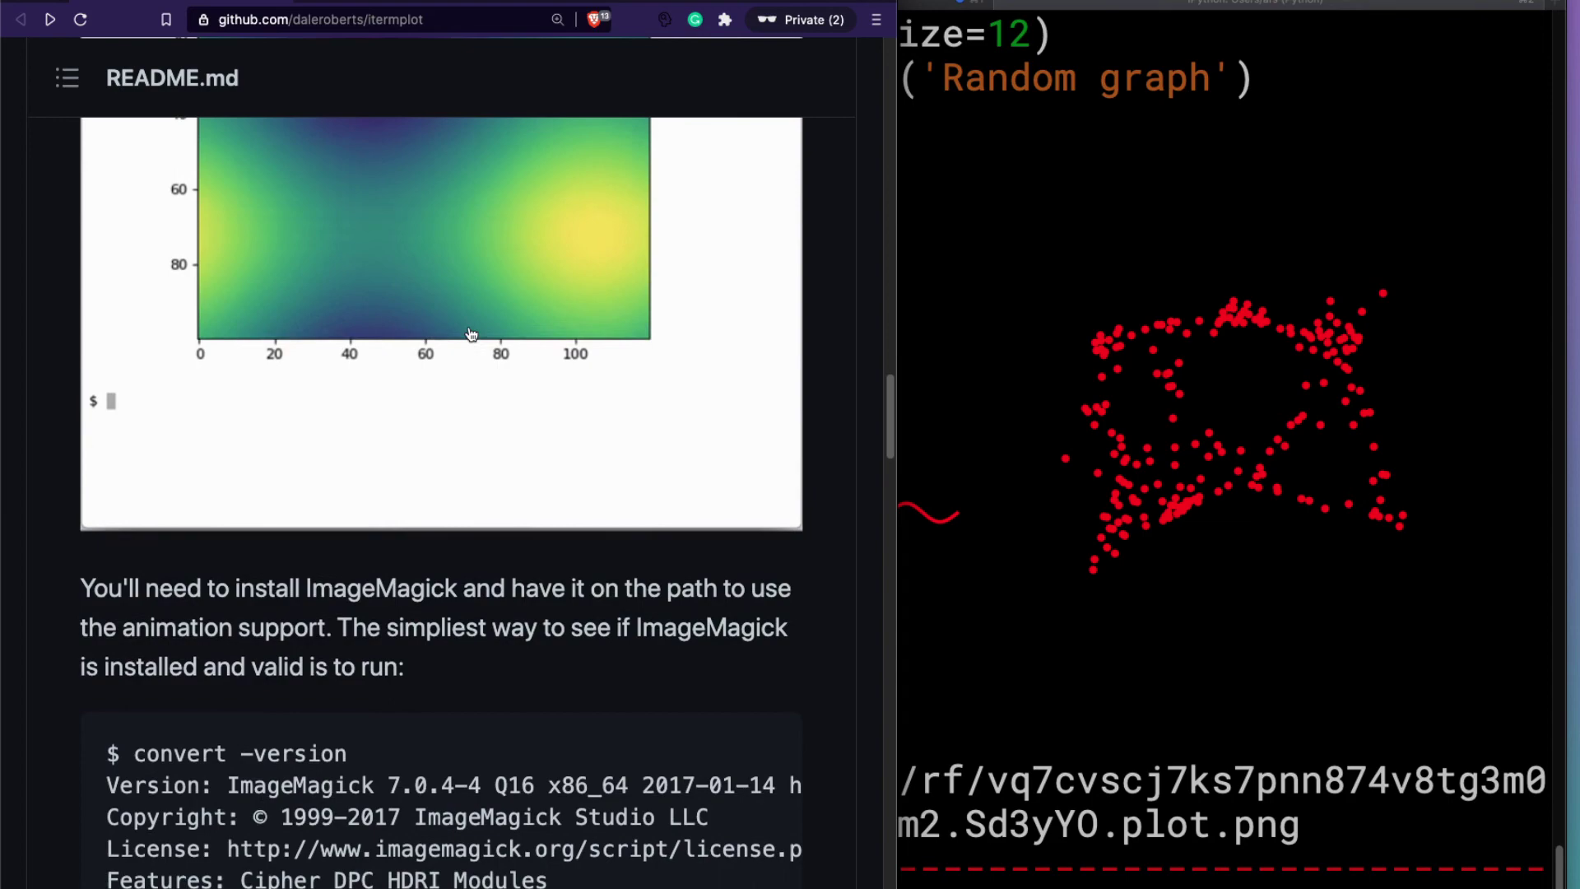
{"action": "scroll", "coordinate": [469, 326], "scroll_direction": "down", "scroll_amount": 3}
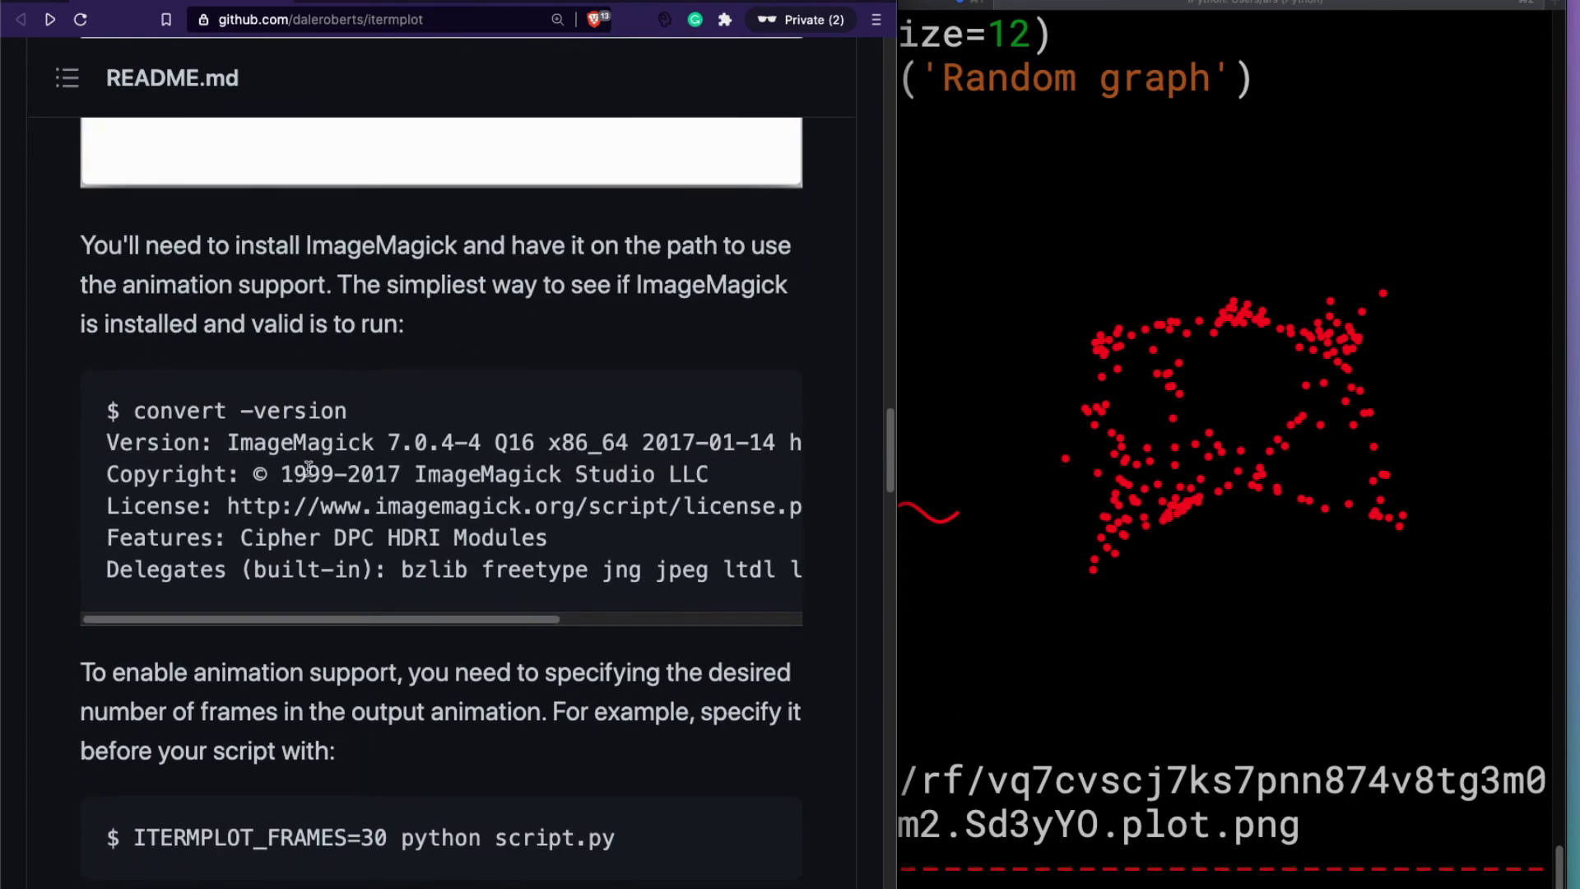
{"action": "scroll", "coordinate": [308, 467], "scroll_direction": "down", "scroll_amount": 2}
{"action": "scroll", "coordinate": [308, 467], "scroll_direction": "up", "scroll_amount": 1}
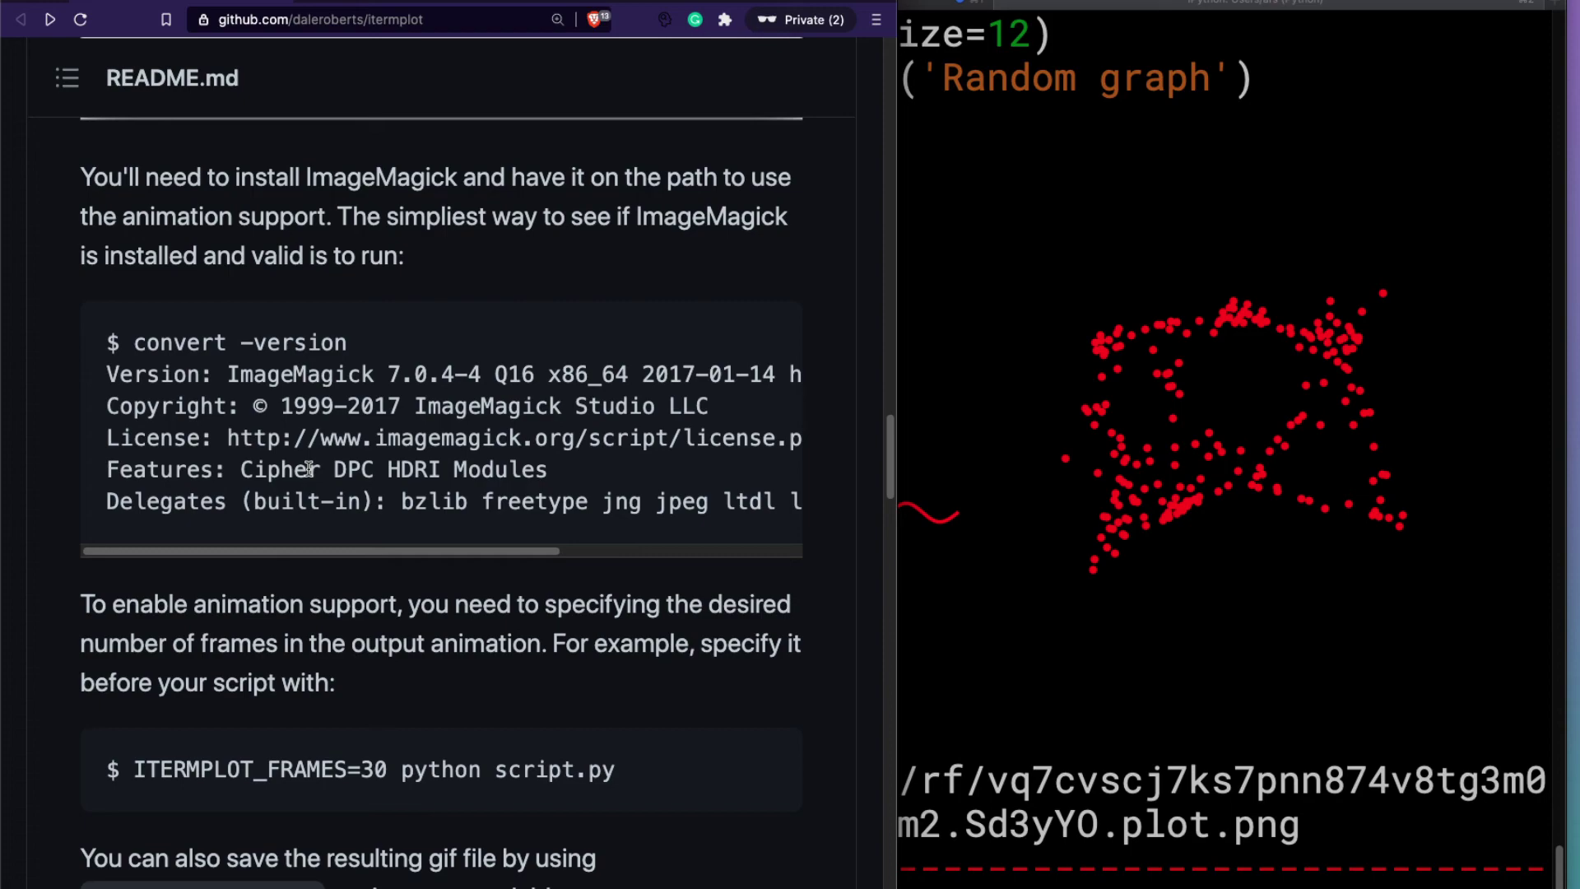
{"action": "scroll", "coordinate": [308, 467], "scroll_direction": "down", "scroll_amount": 5}
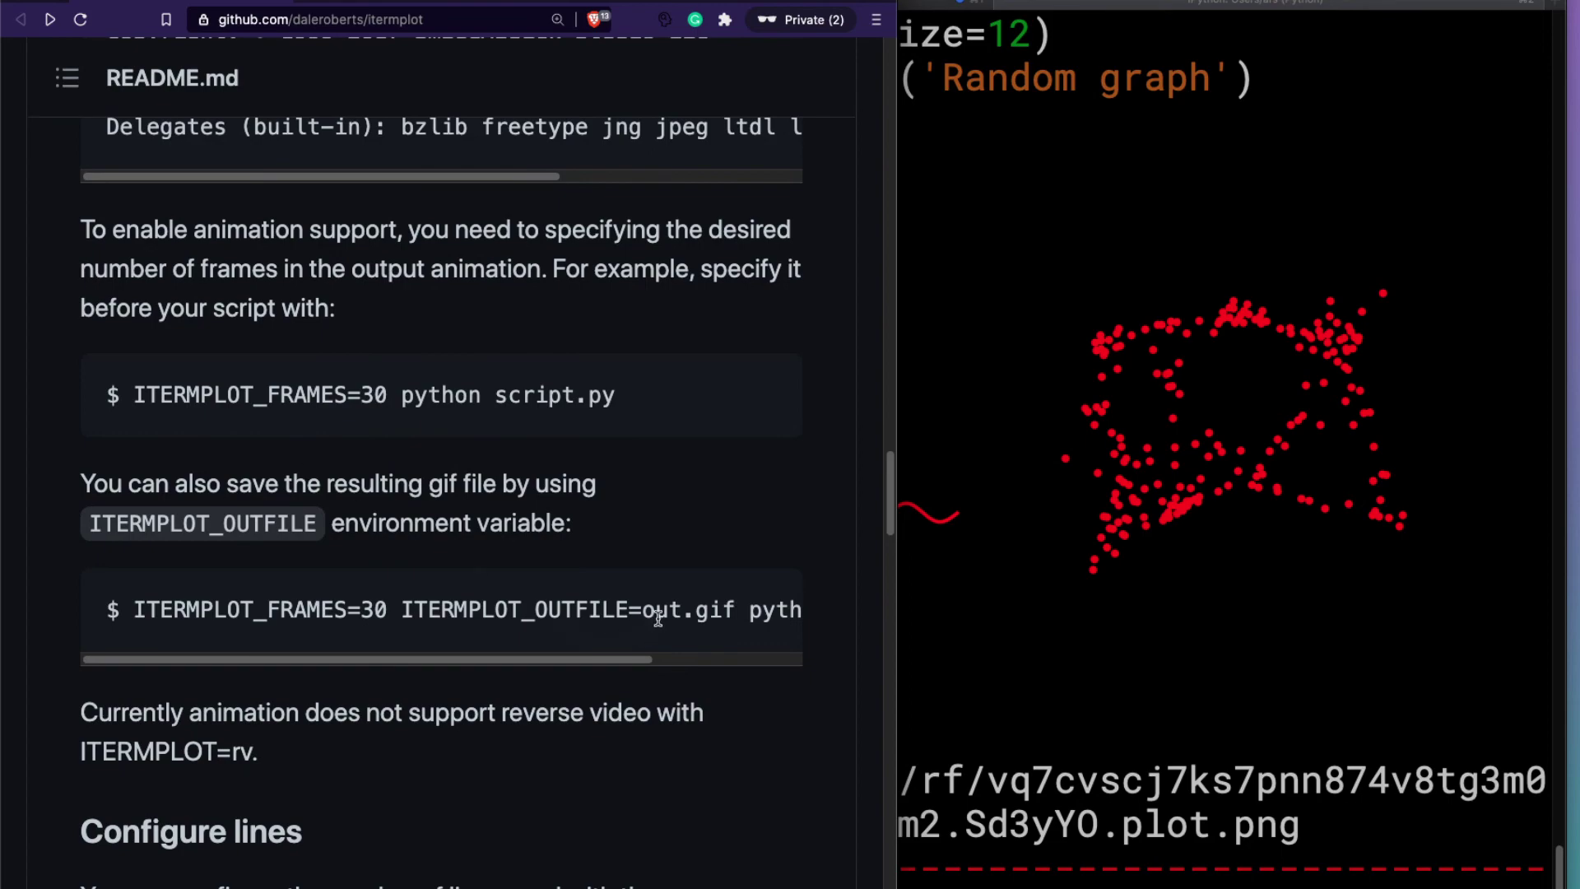
{"action": "scroll", "coordinate": [658, 618], "scroll_direction": "down", "scroll_amount": 1}
{"action": "scroll", "coordinate": [659, 622], "scroll_direction": "down", "scroll_amount": 4}
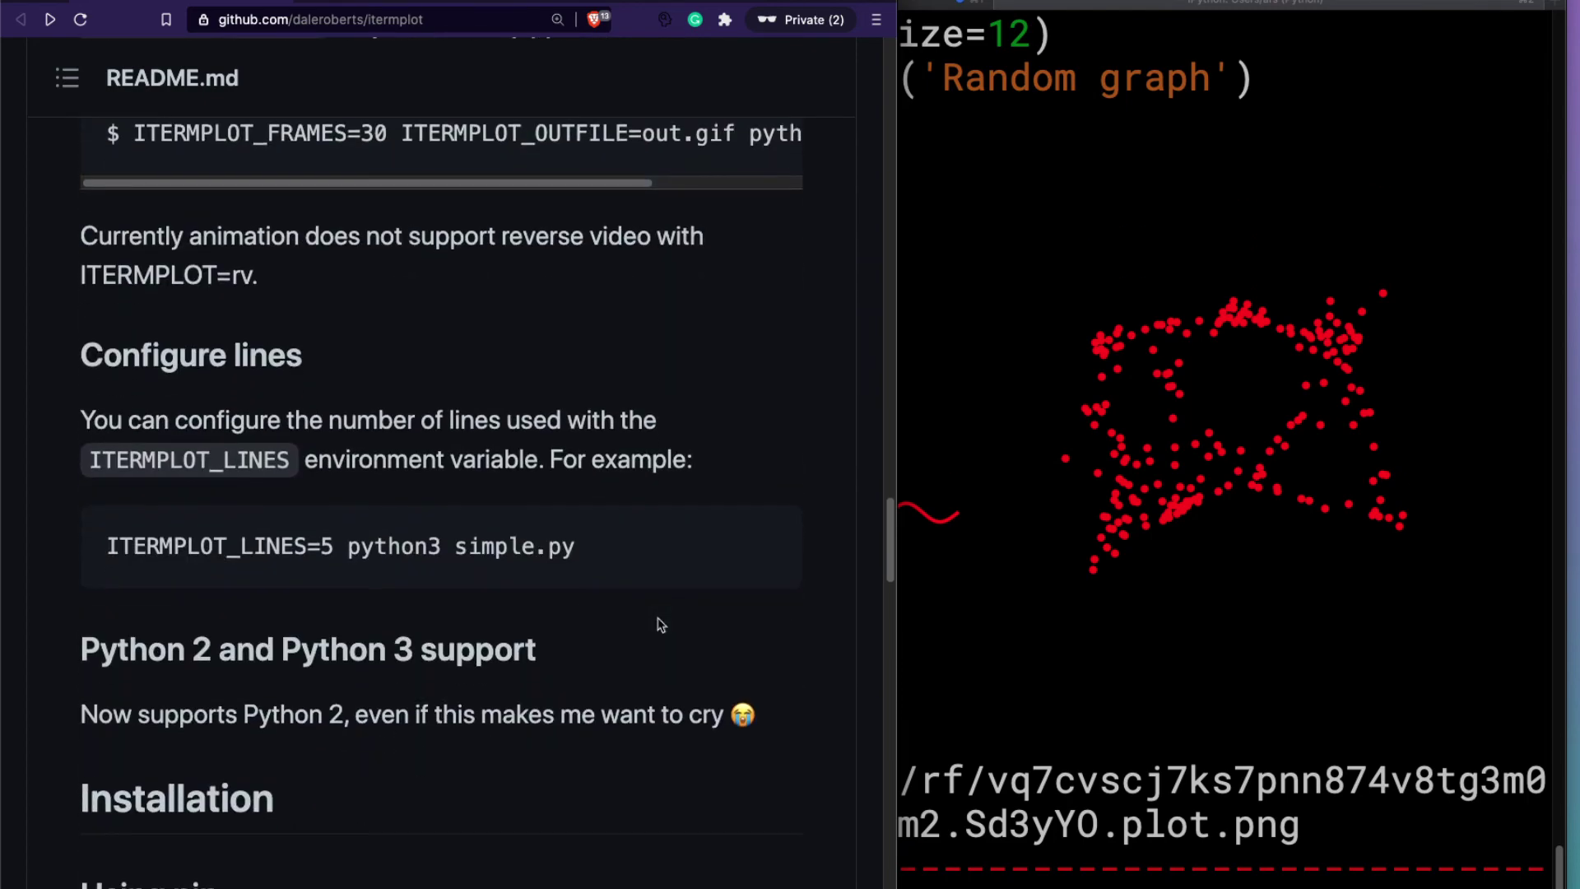
{"action": "scroll", "coordinate": [658, 623], "scroll_direction": "down", "scroll_amount": 1}
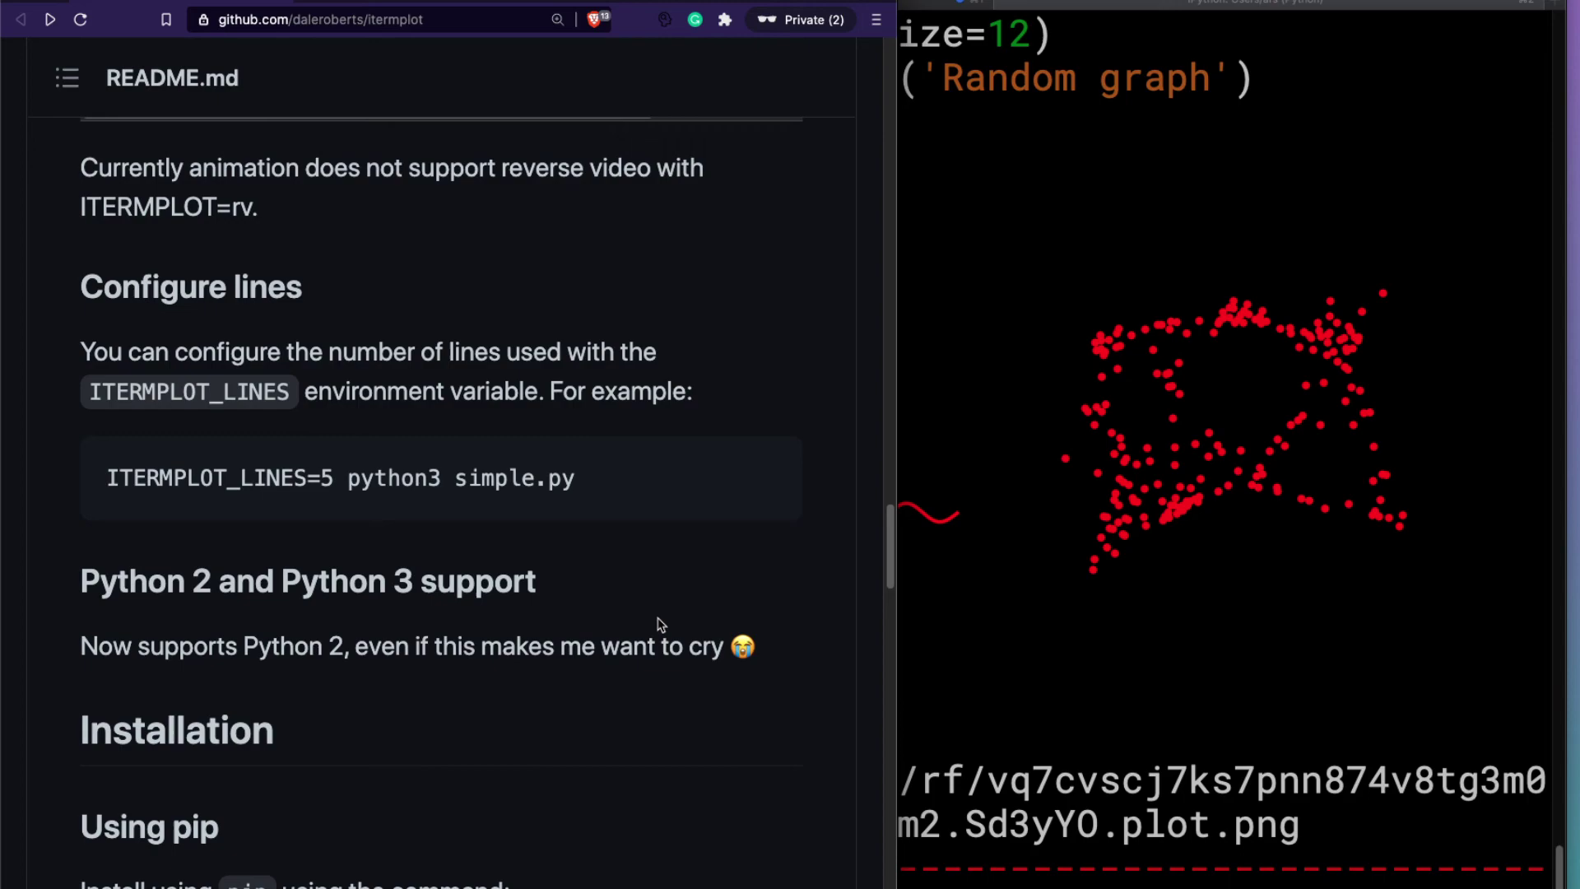
{"action": "left_click", "coordinate": [1161, 634]}
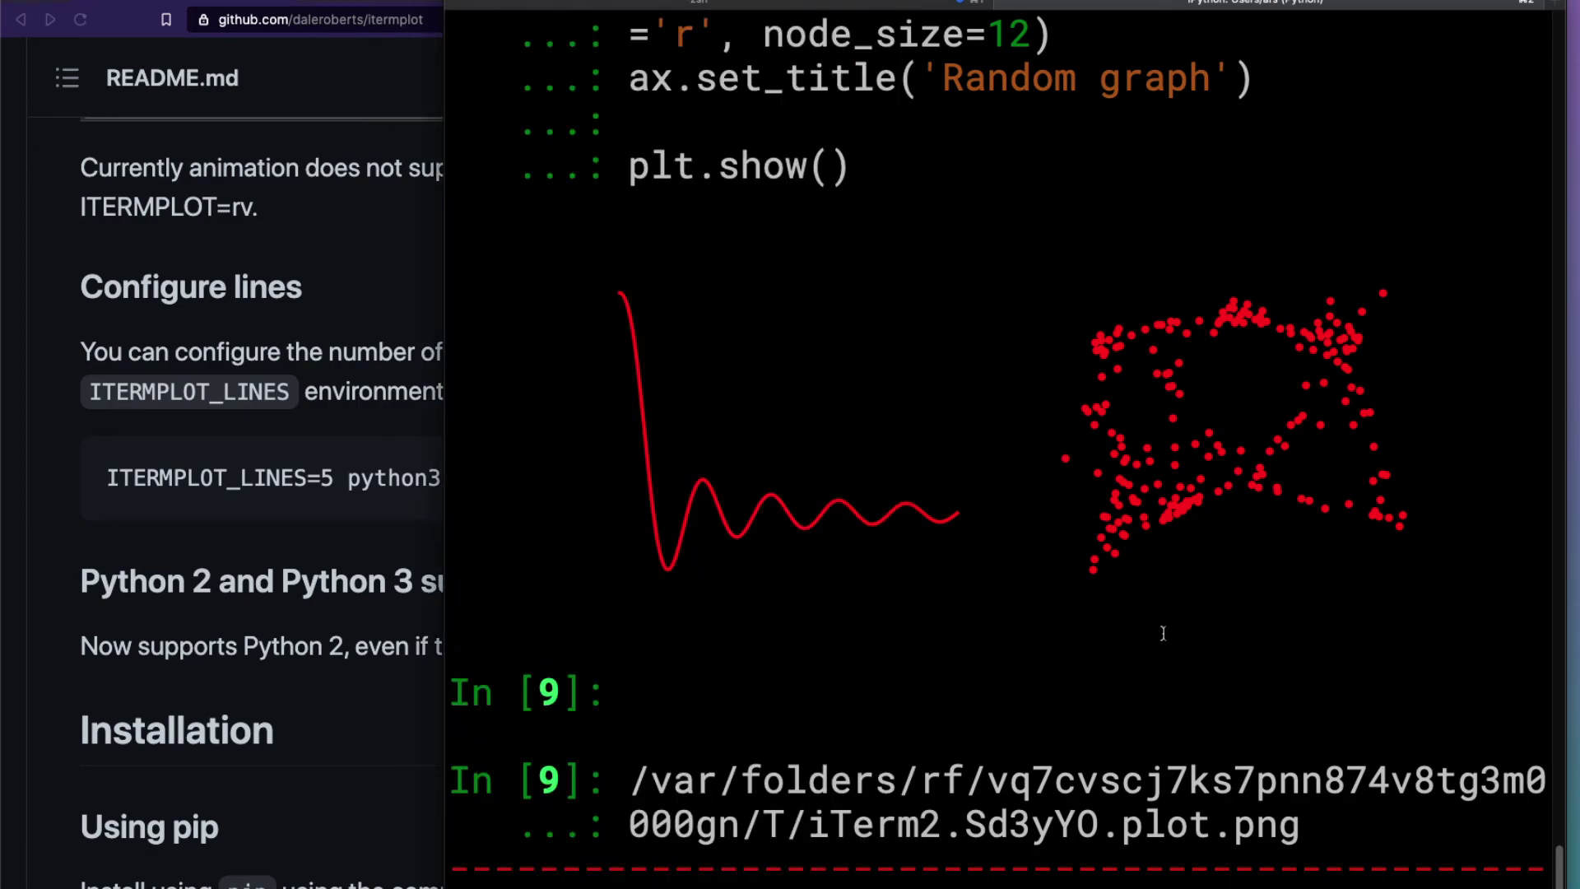
{"action": "left_click", "coordinate": [354, 630]}
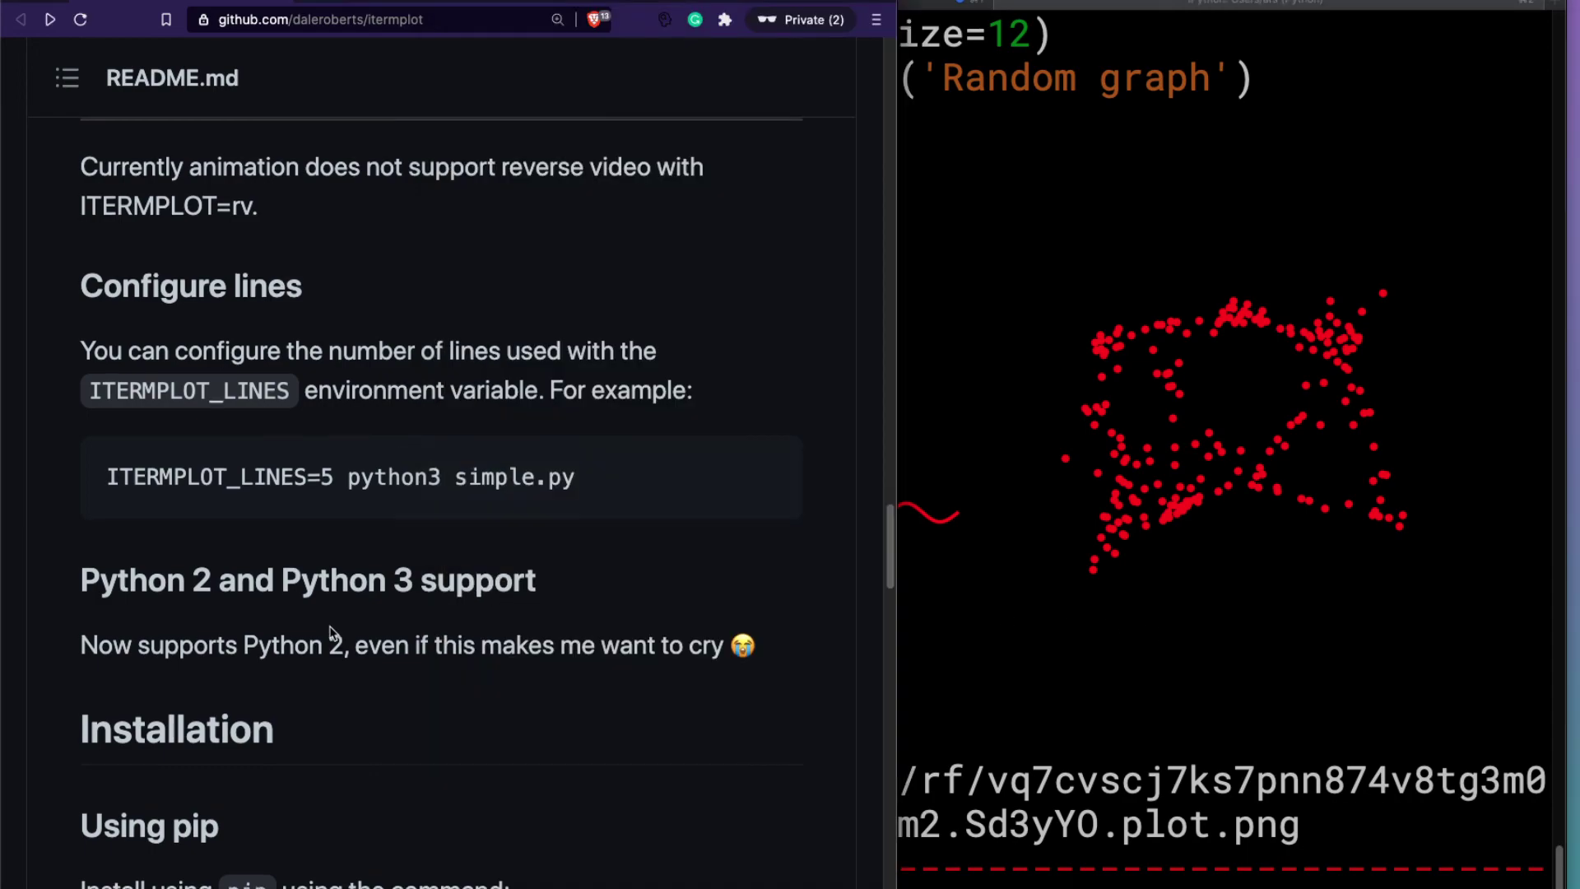
{"action": "scroll", "coordinate": [333, 632], "scroll_direction": "down", "scroll_amount": 10}
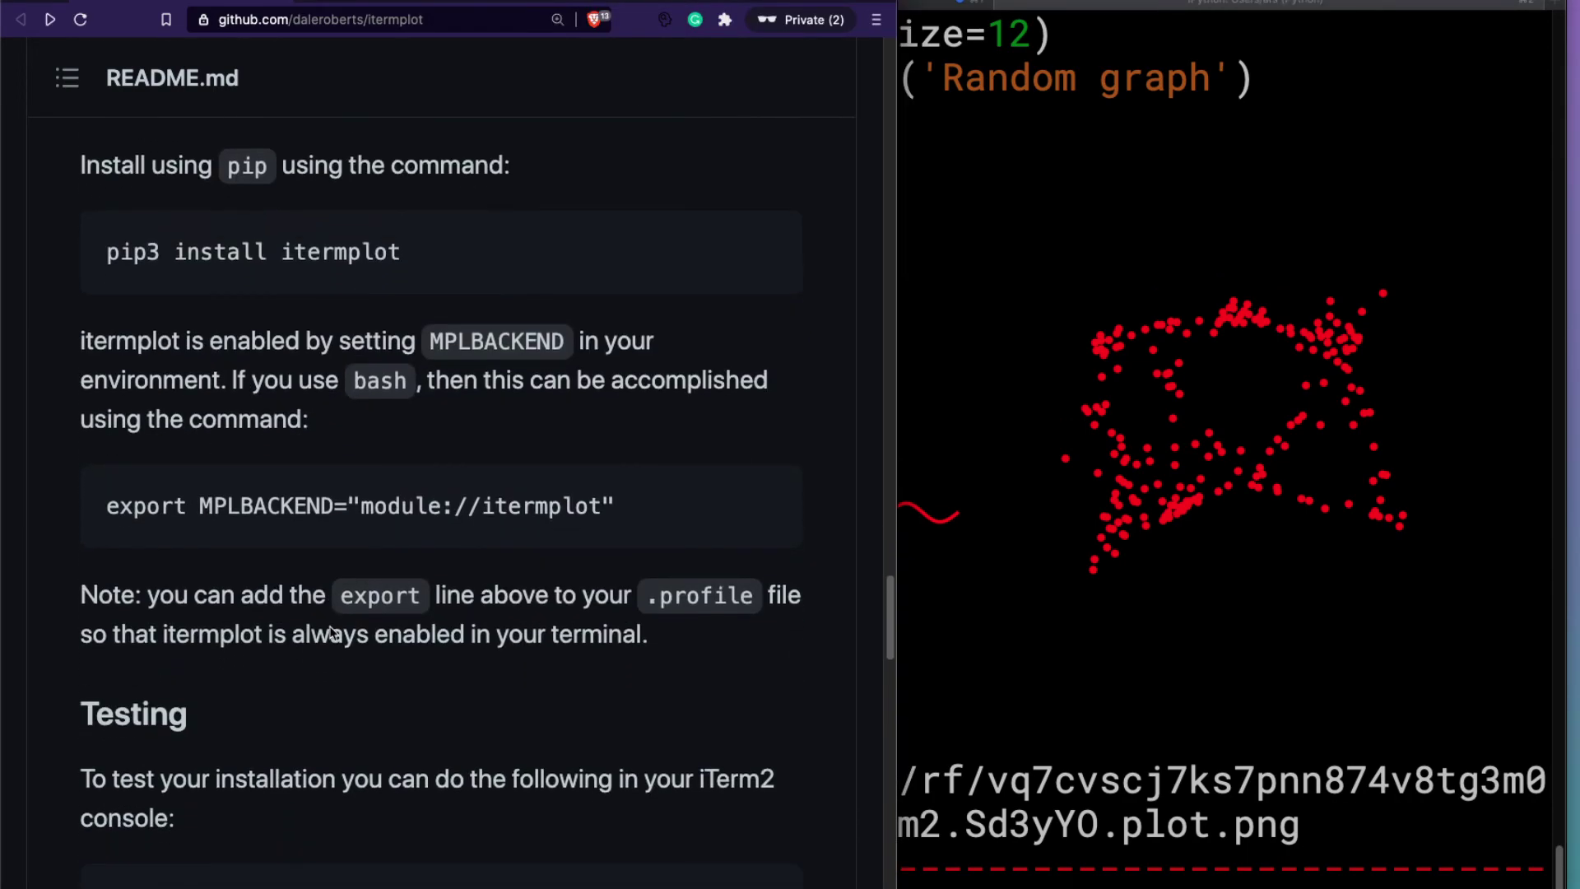
{"action": "scroll", "coordinate": [333, 632], "scroll_direction": "down", "scroll_amount": 9}
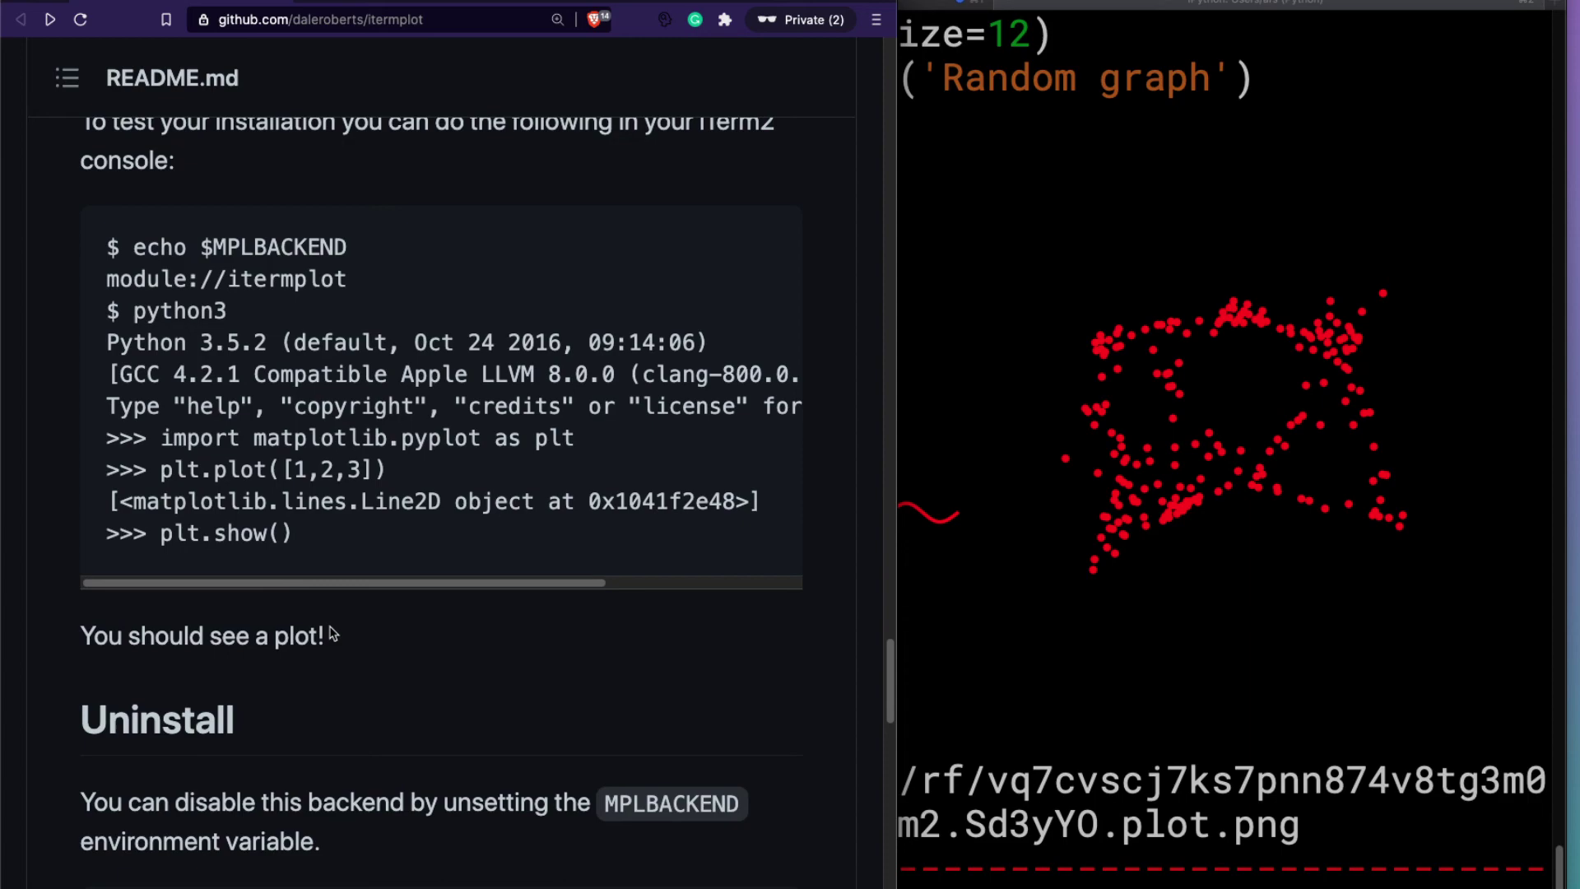
{"action": "scroll", "coordinate": [330, 633], "scroll_direction": "up", "scroll_amount": 5}
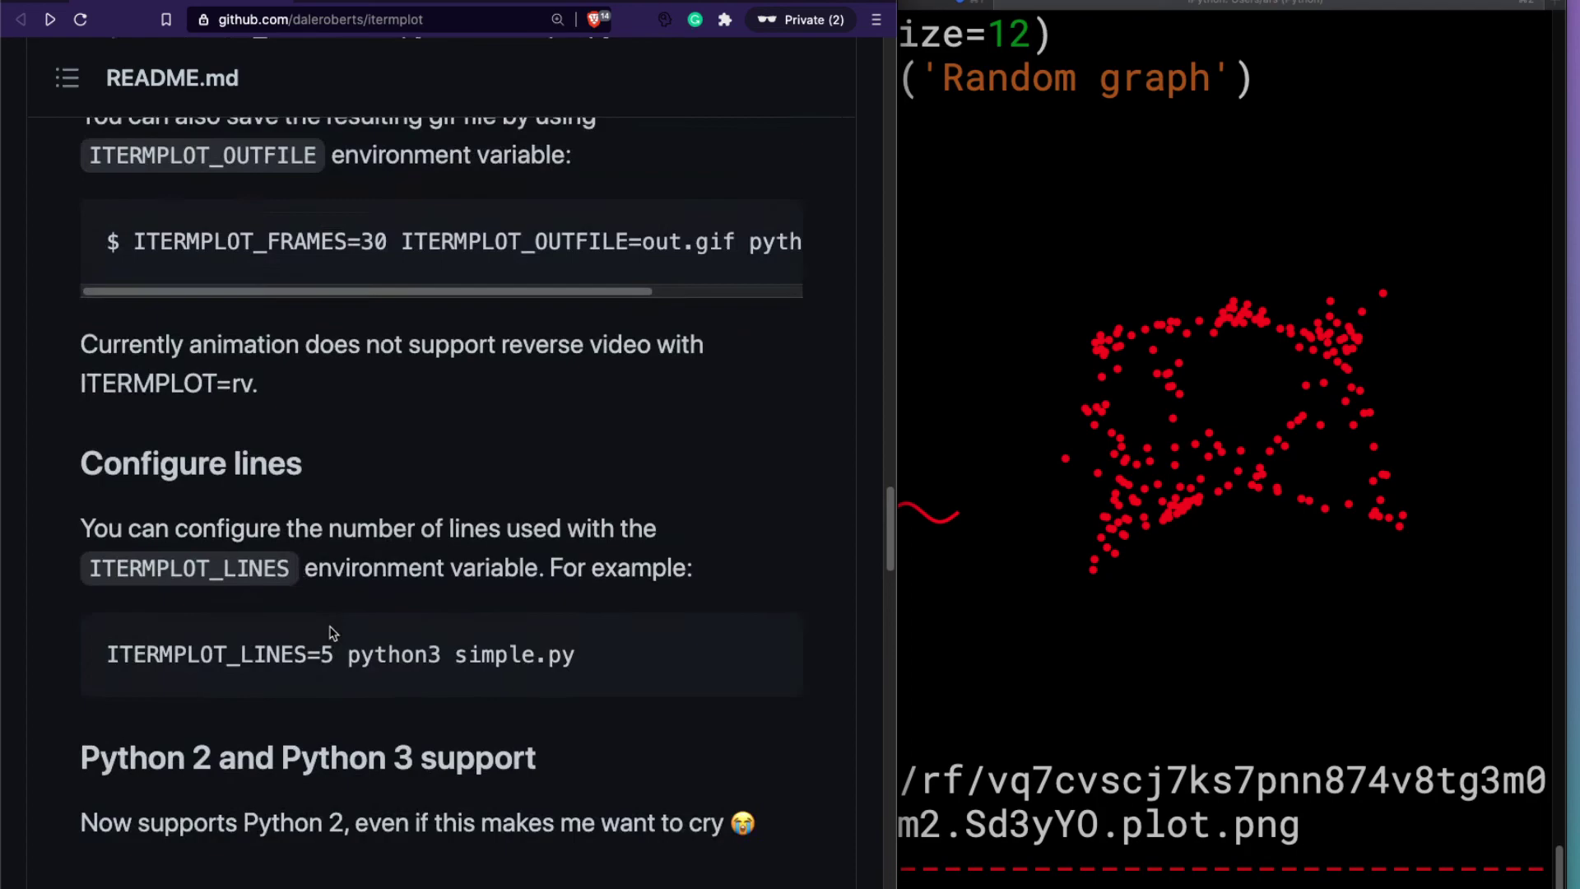
{"action": "scroll", "coordinate": [330, 633], "scroll_direction": "up", "scroll_amount": 5}
{"action": "scroll", "coordinate": [330, 634], "scroll_direction": "up", "scroll_amount": 5}
{"action": "scroll", "coordinate": [329, 634], "scroll_direction": "up", "scroll_amount": 5}
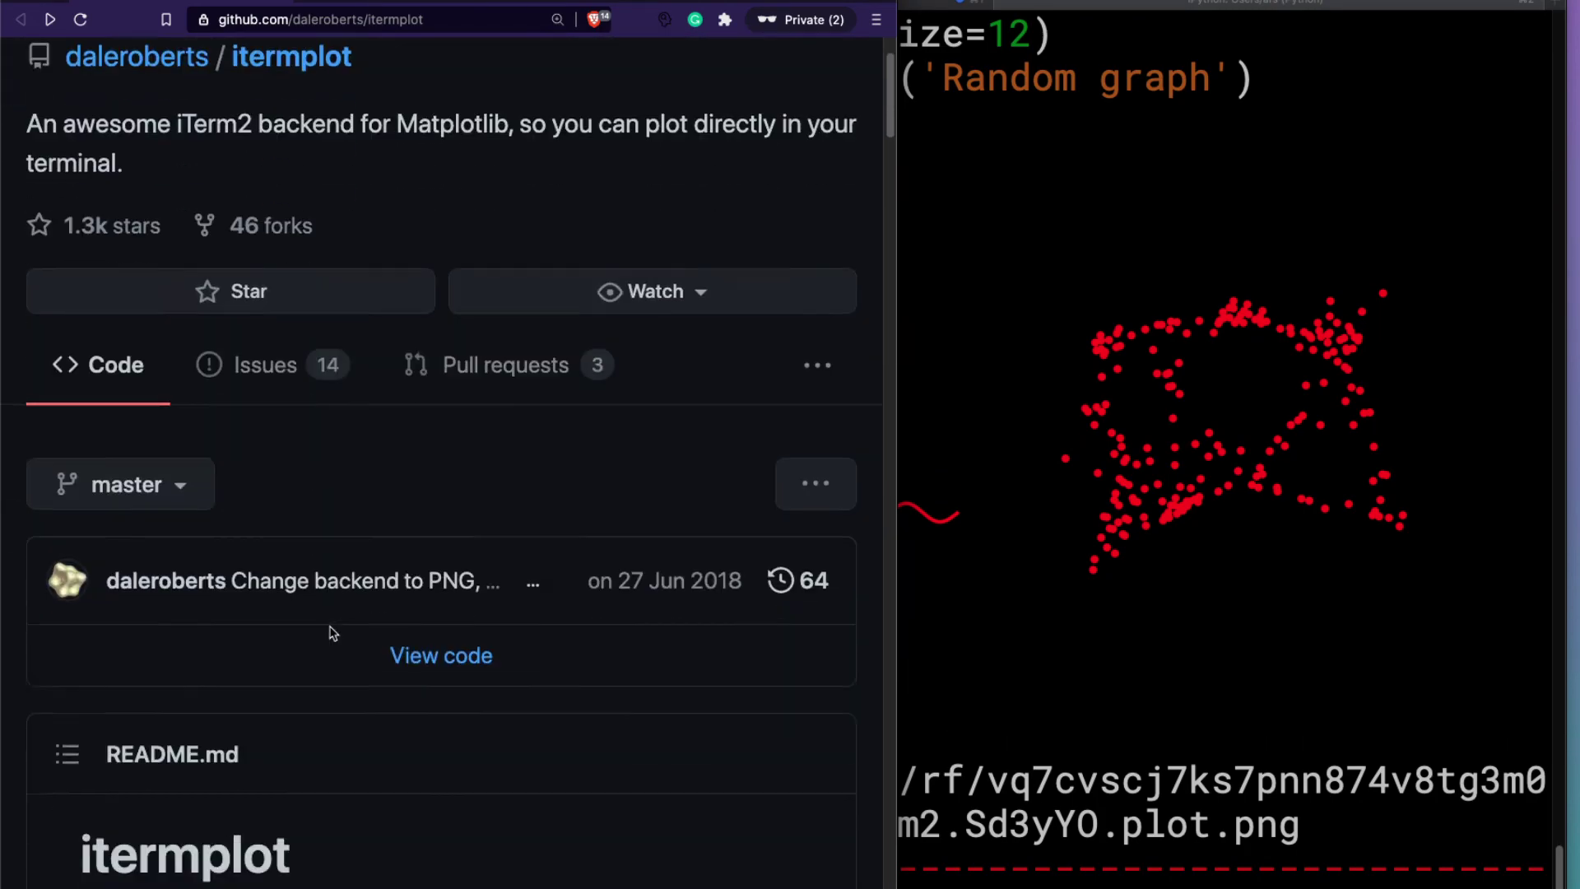
{"action": "scroll", "coordinate": [330, 633], "scroll_direction": "down", "scroll_amount": 5}
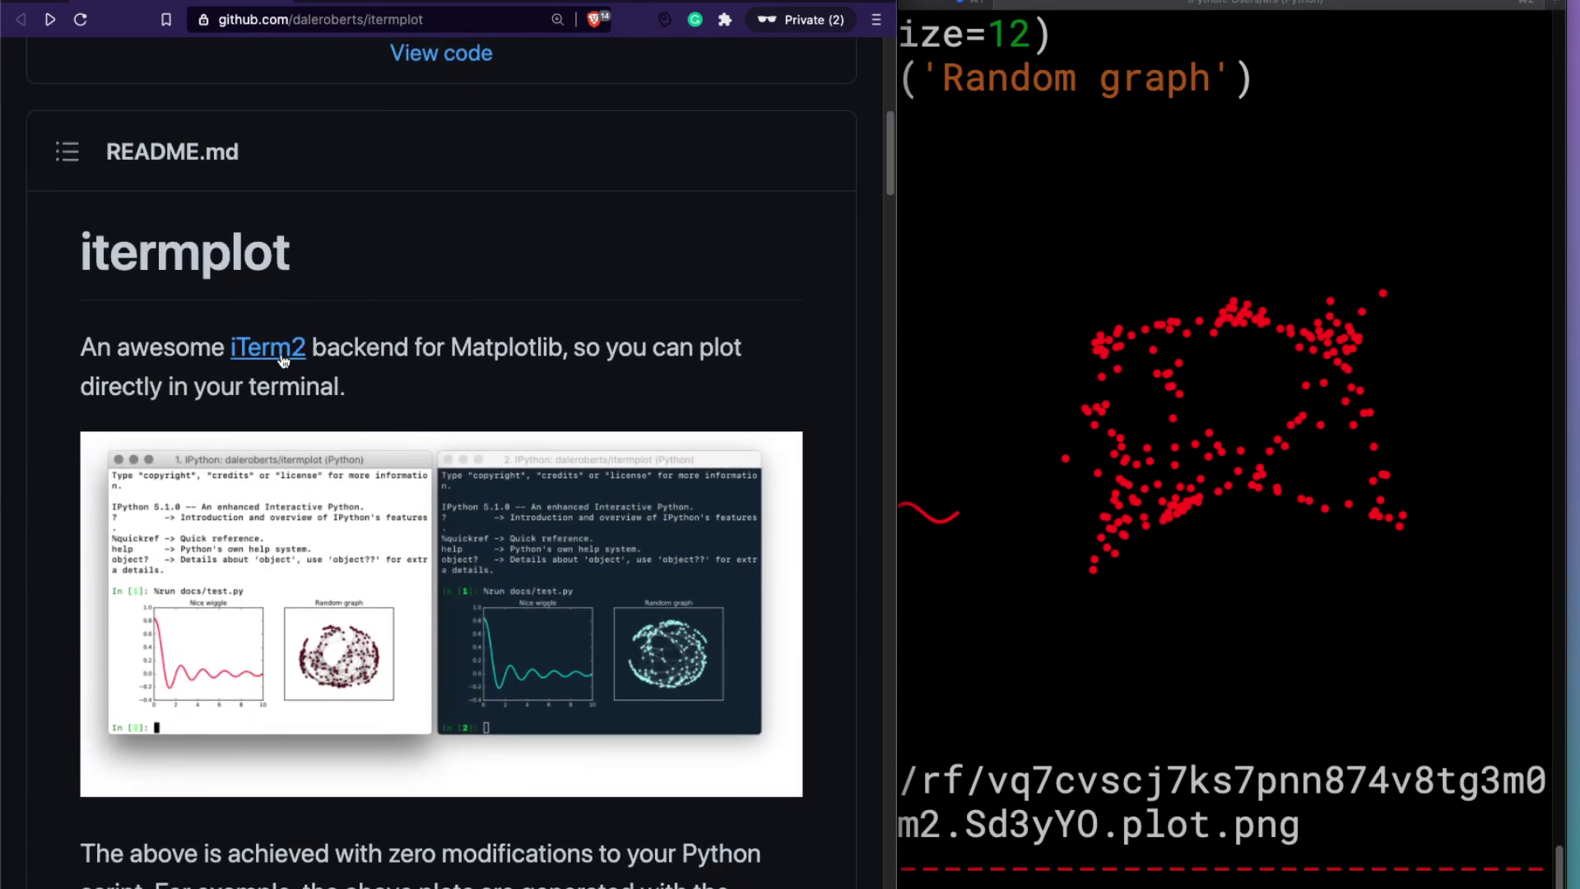